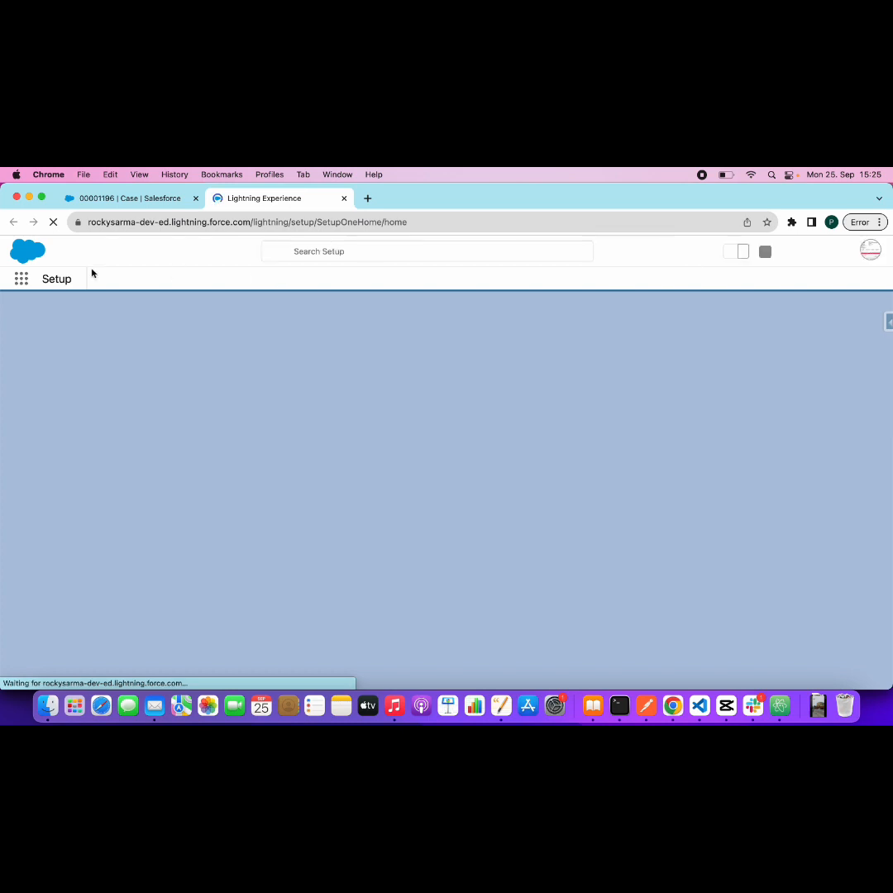
Step: Find Flows in Setup and create a new flow of the Screen Flow type
left_click(45, 311)
type("flow")
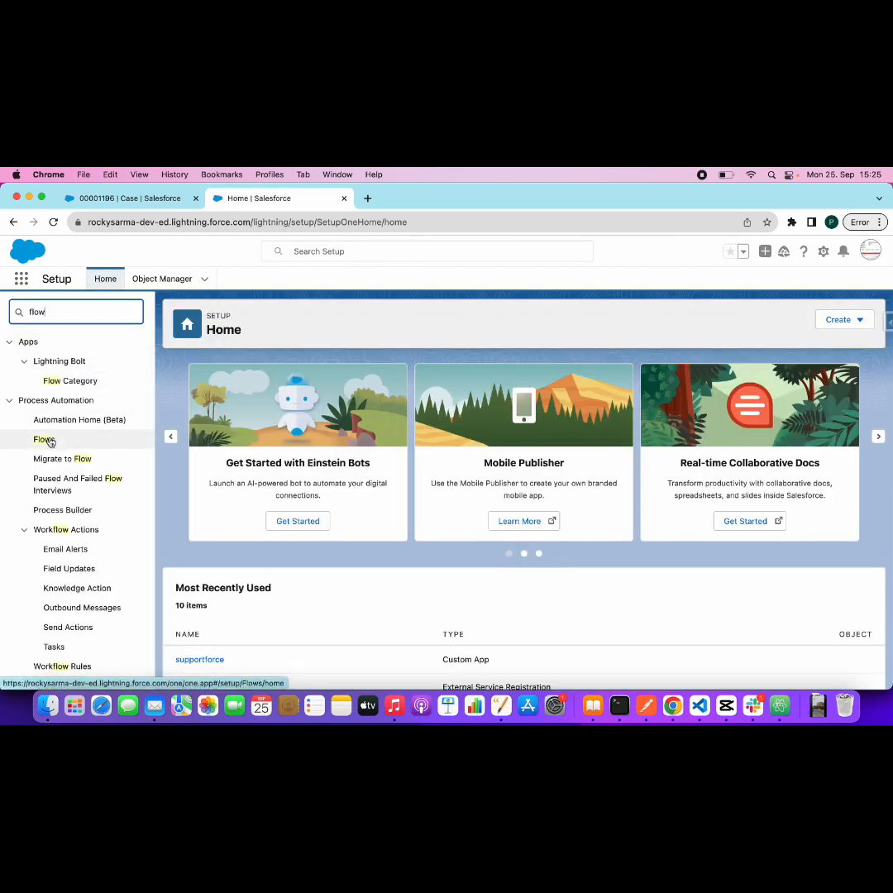
left_click(45, 440)
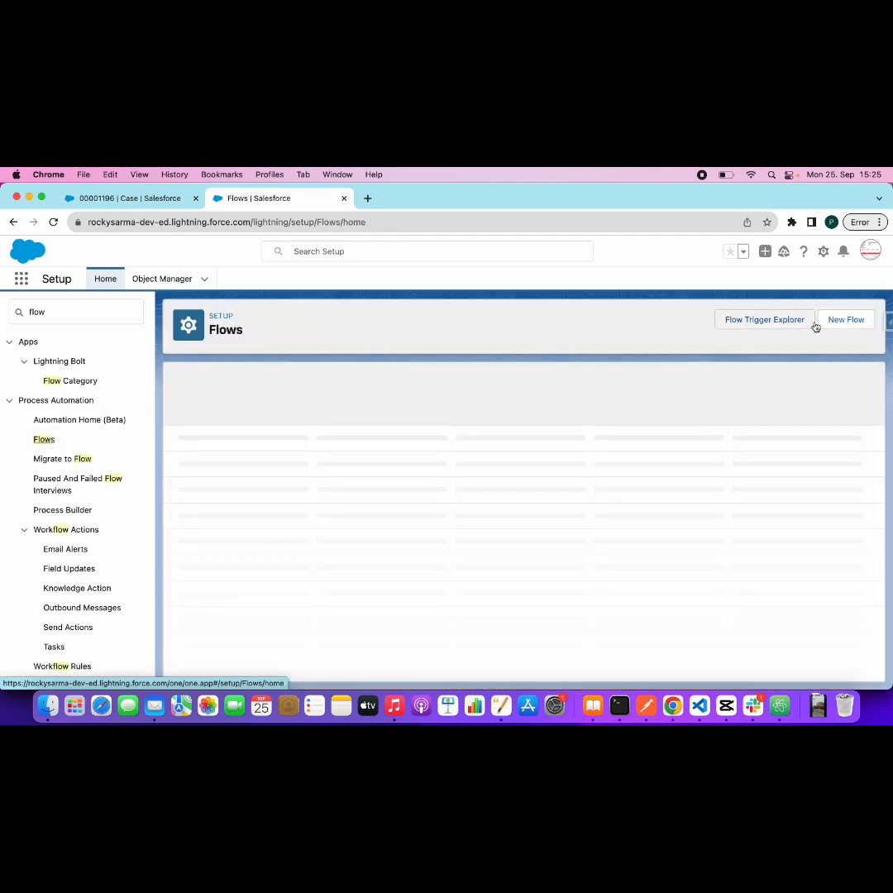
left_click(833, 325)
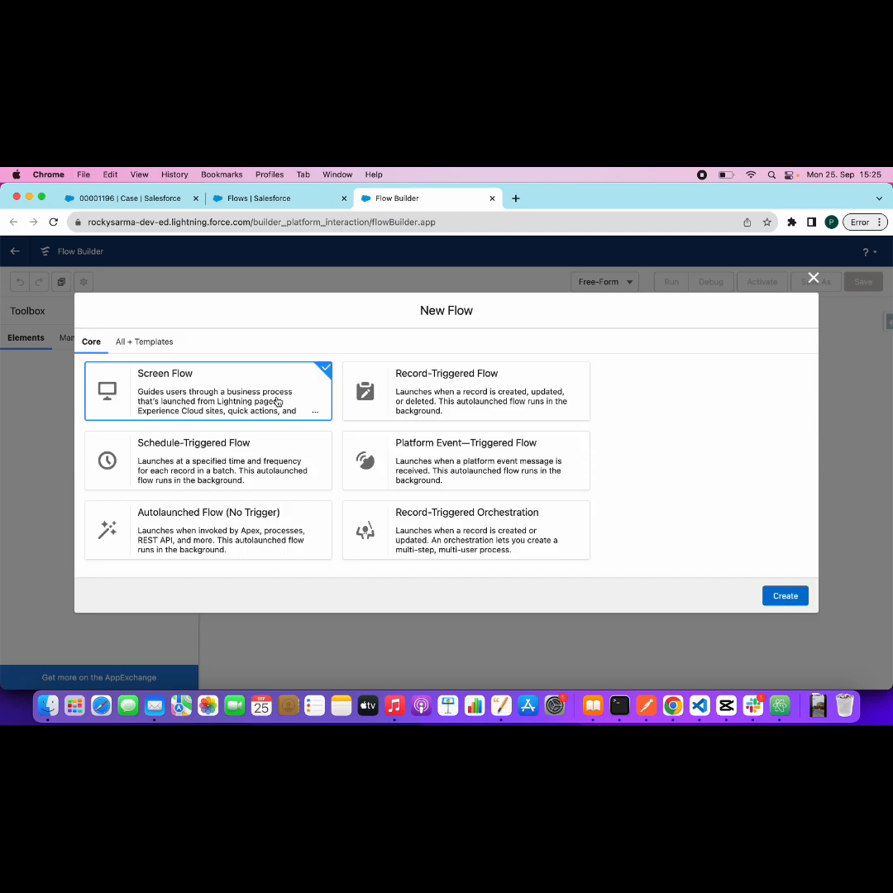
left_click(786, 597)
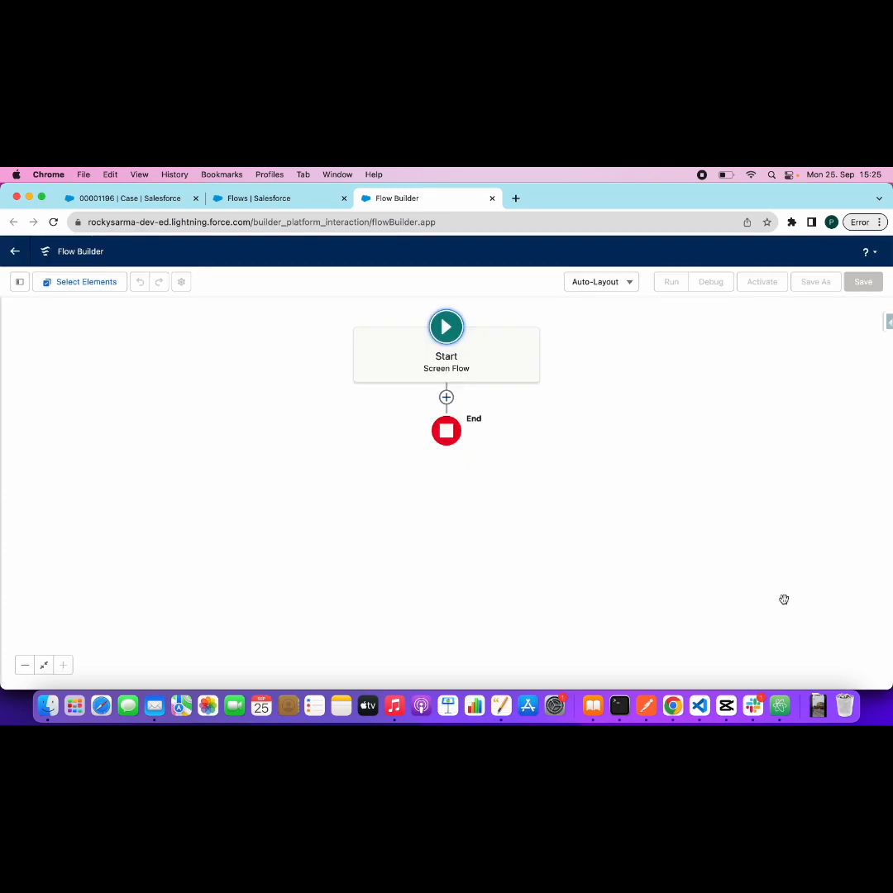
Step: Add a Screen element after the start of the flow and label it "Create Child Cases"
left_click(447, 397)
left_click(394, 456)
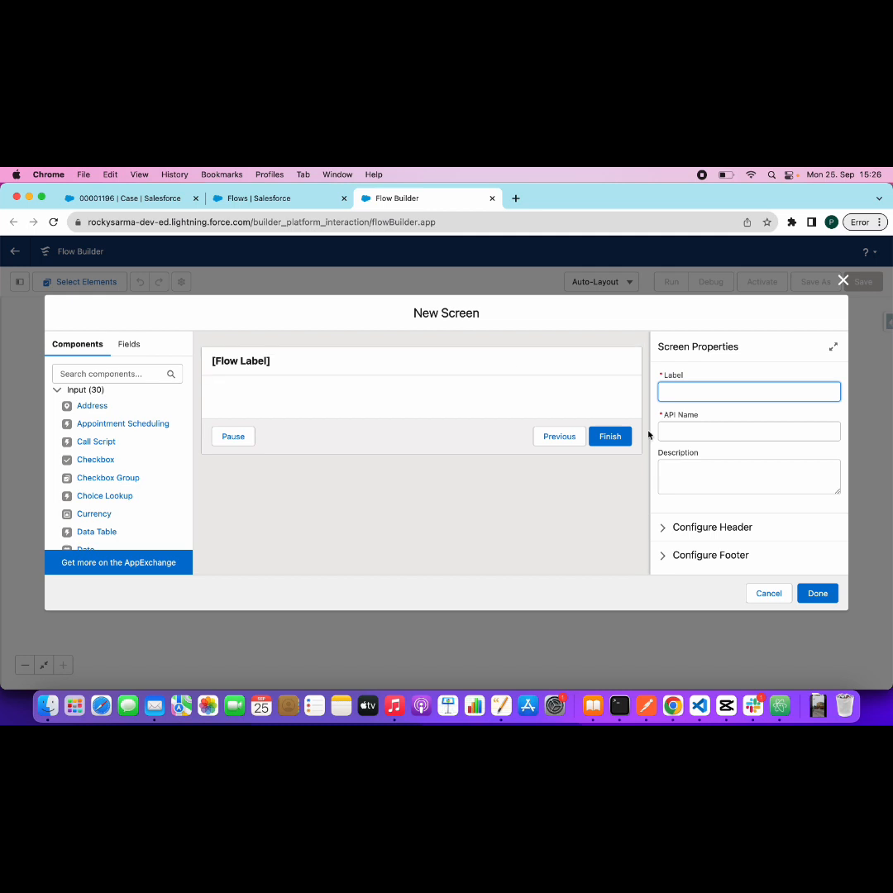
type("Create Child Cases")
left_click(553, 534)
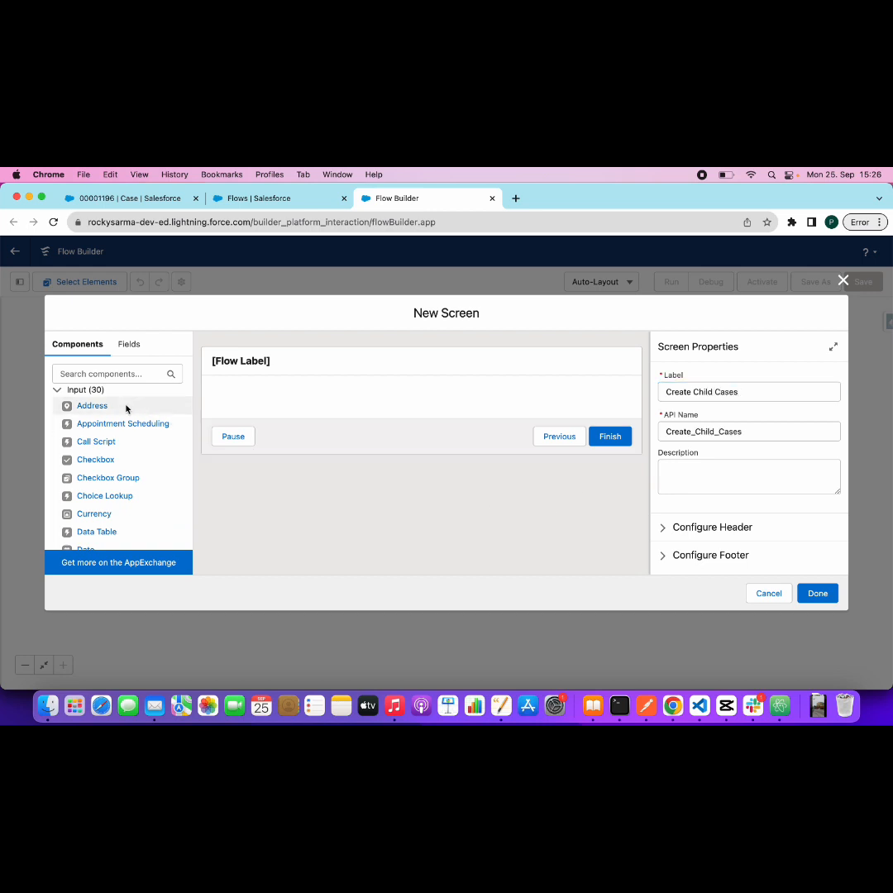
Step: Add a Number input component to the screen and label it "Number Of Child Cases?"
left_click(85, 390)
left_click(85, 389)
left_click(99, 376)
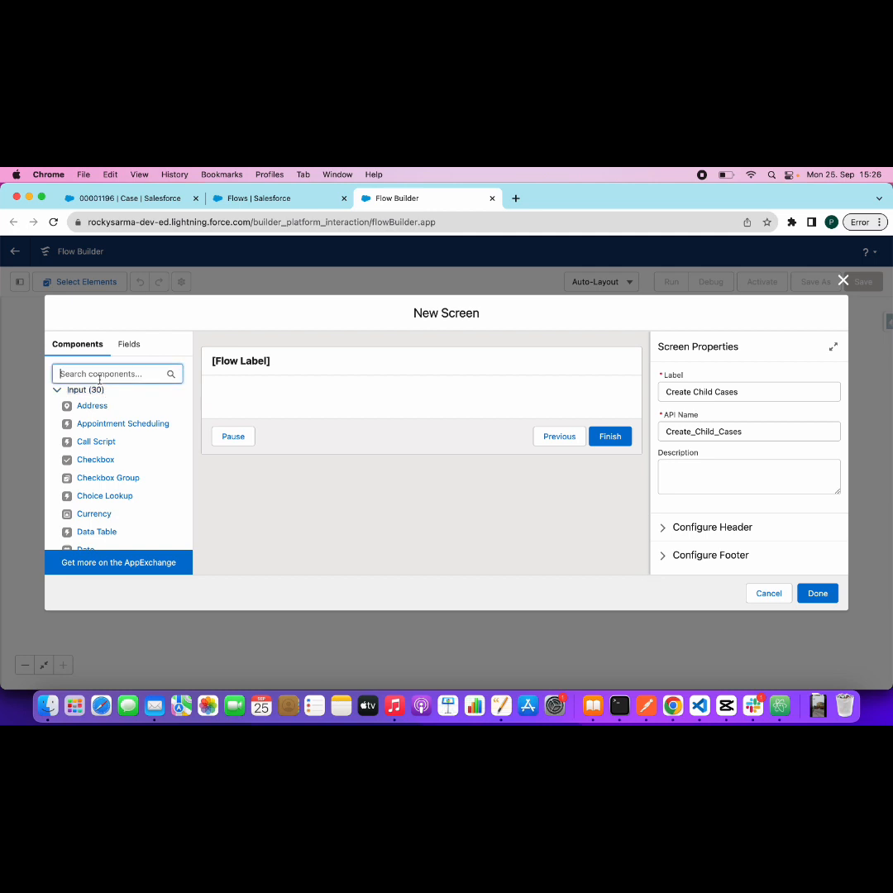
type("num")
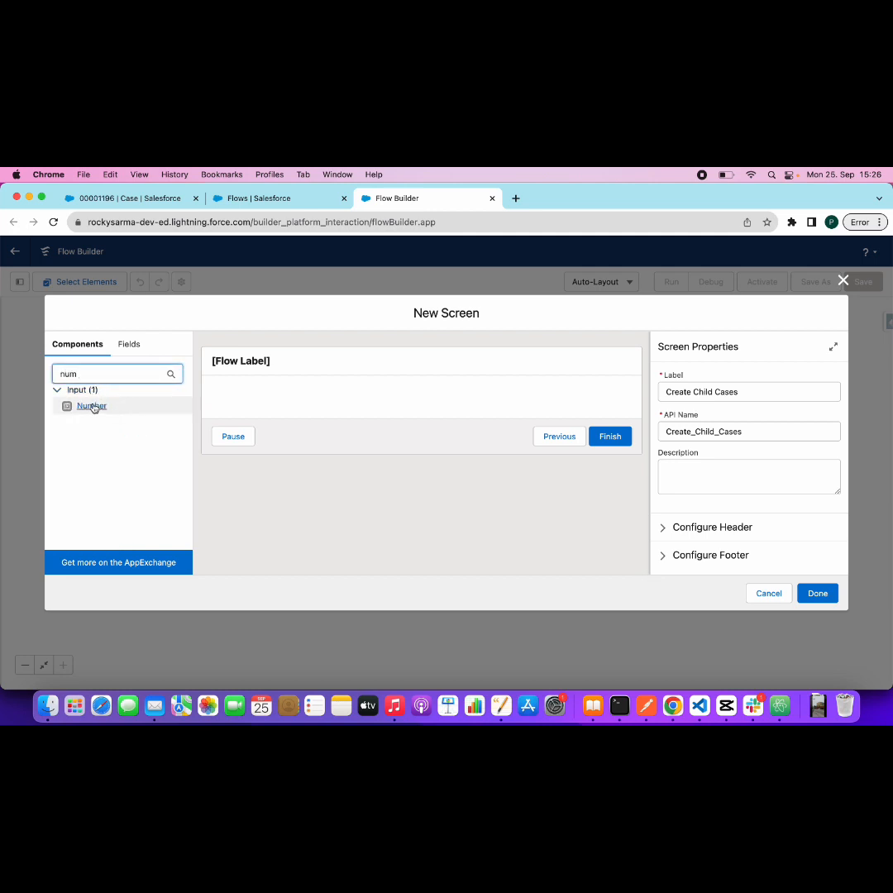
left_click_drag(90, 405, 311, 401)
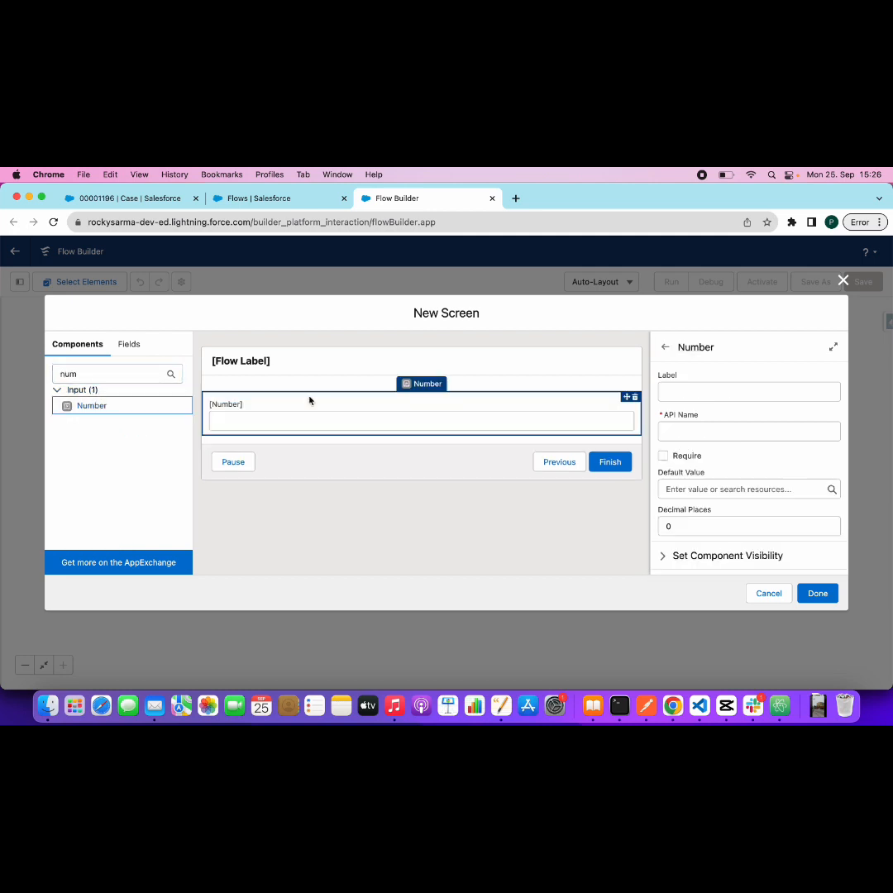
left_click(685, 392)
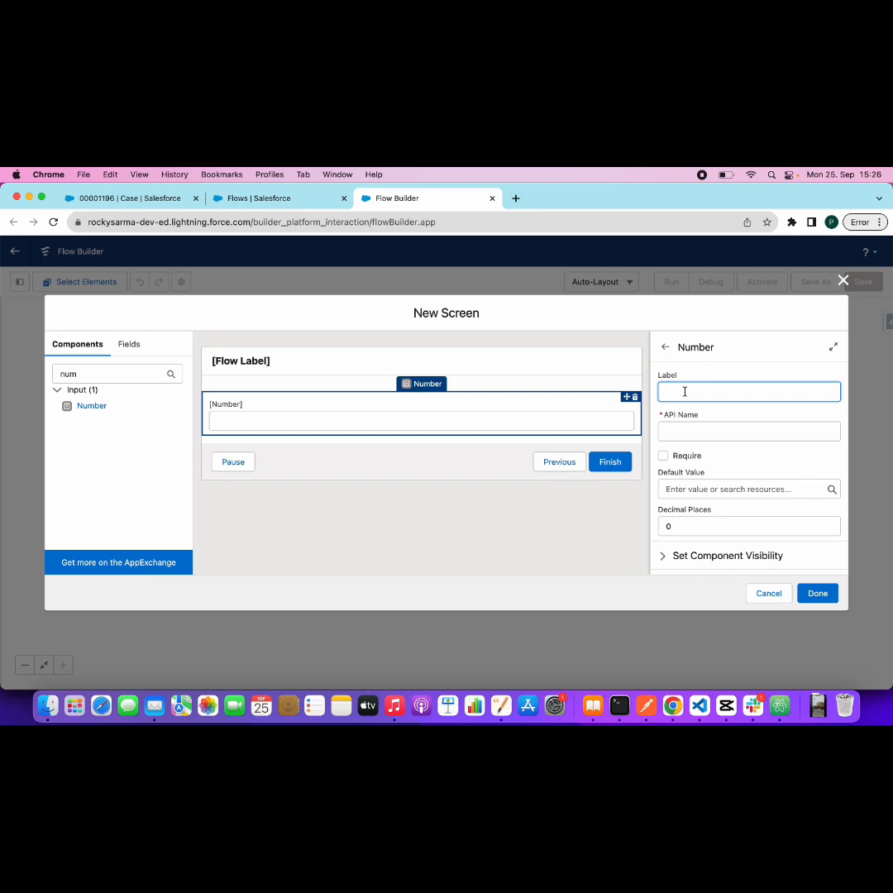
type("Number Of Chile")
type(" Cases?")
left_click(545, 561)
left_click(488, 419)
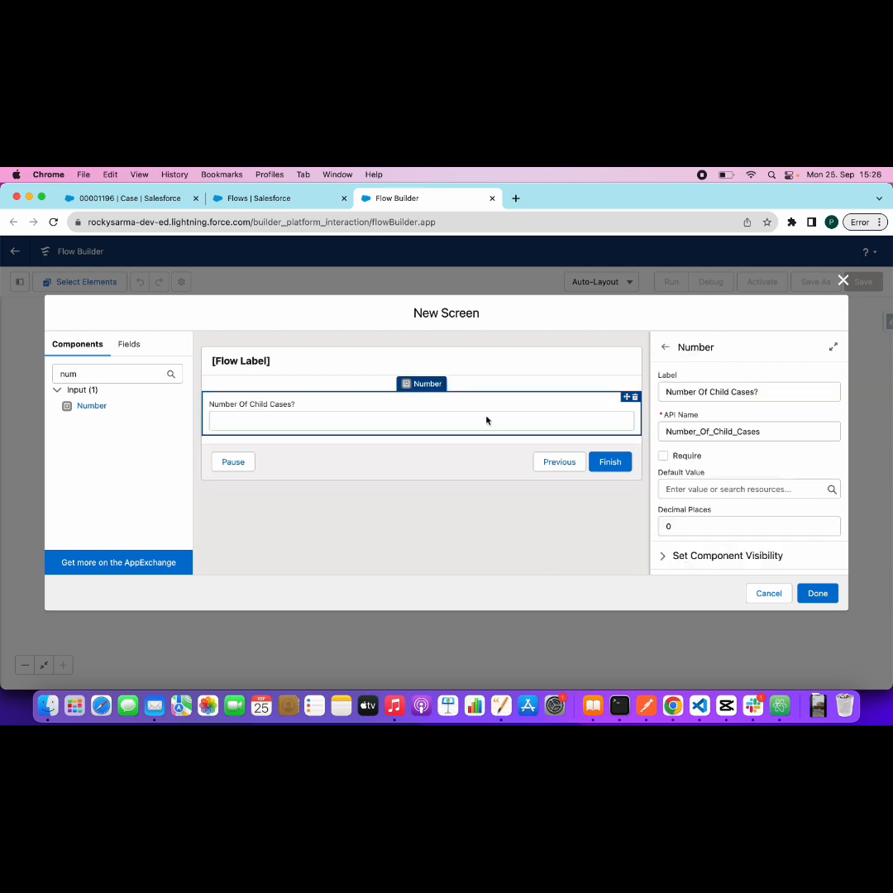
Step: Make the number input required with a default value of 1, and finish the screen element
left_click(664, 457)
left_click(688, 490)
type("1")
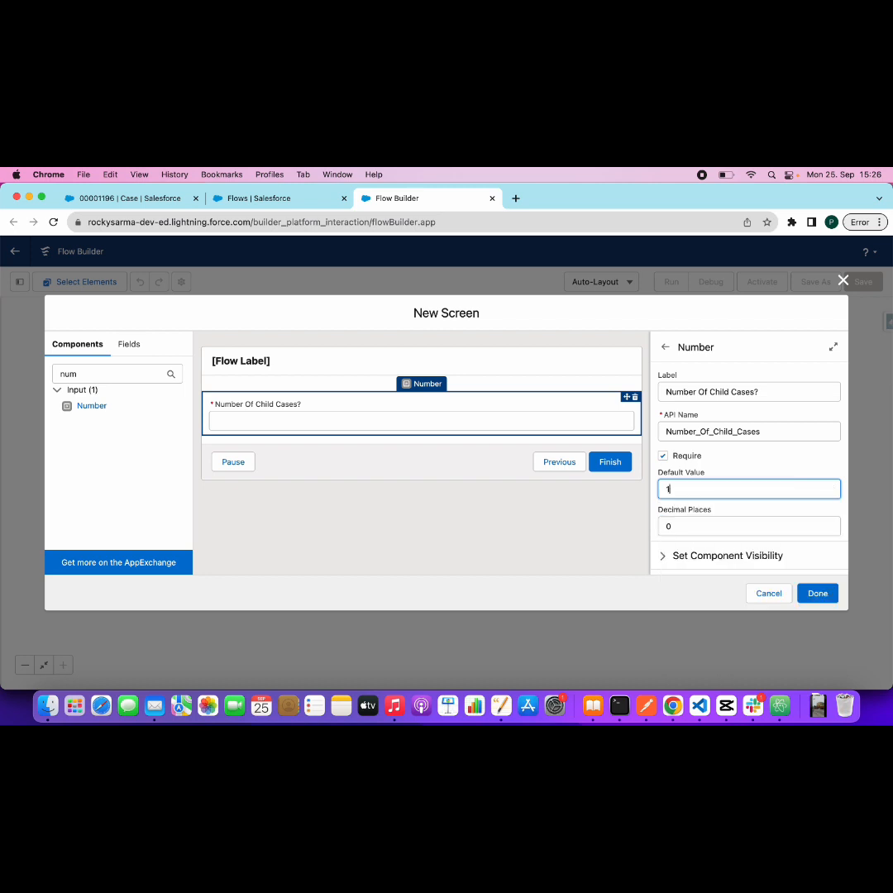
left_click(549, 563)
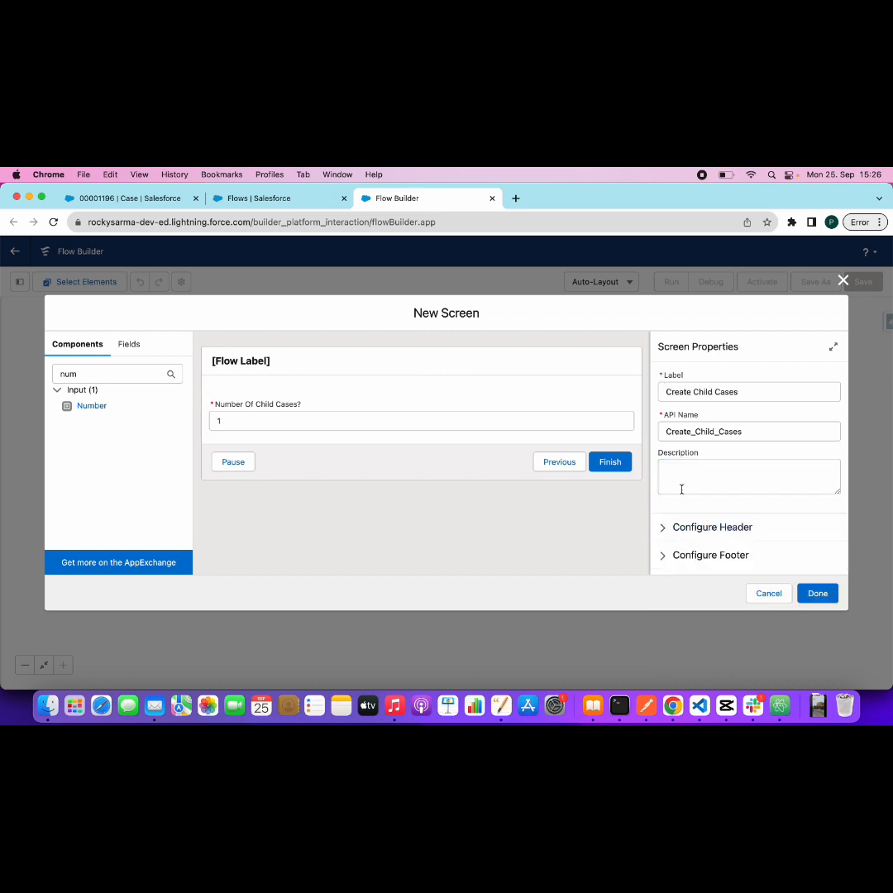
left_click(524, 415)
scroll(709, 475, "down", 2)
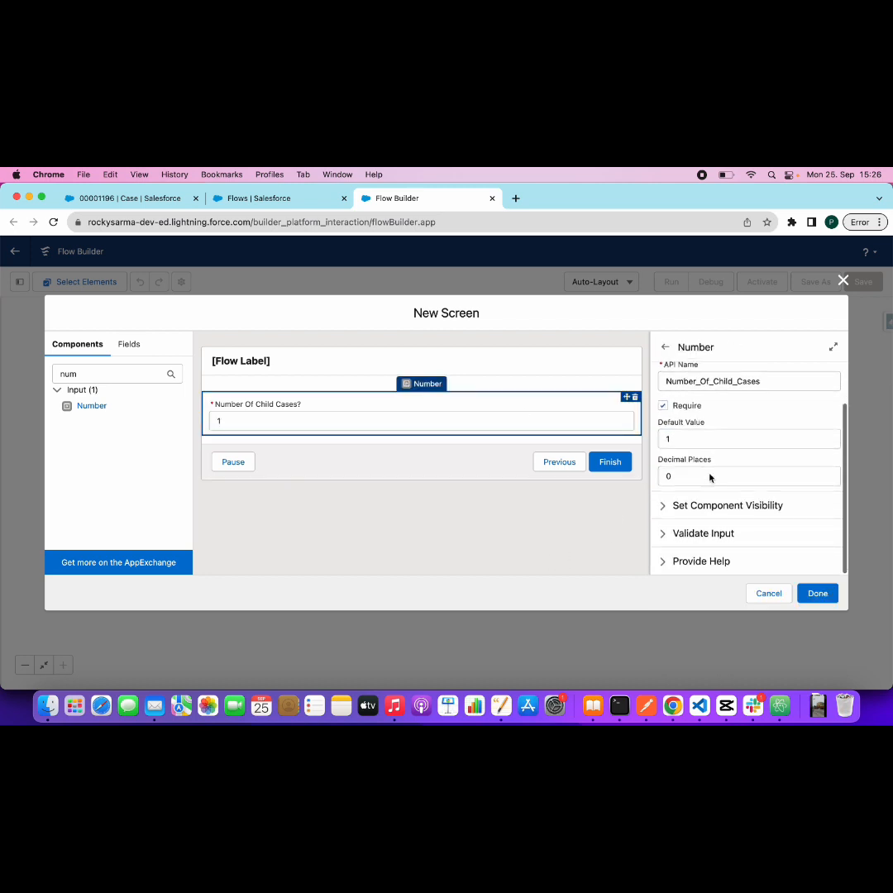
left_click(816, 593)
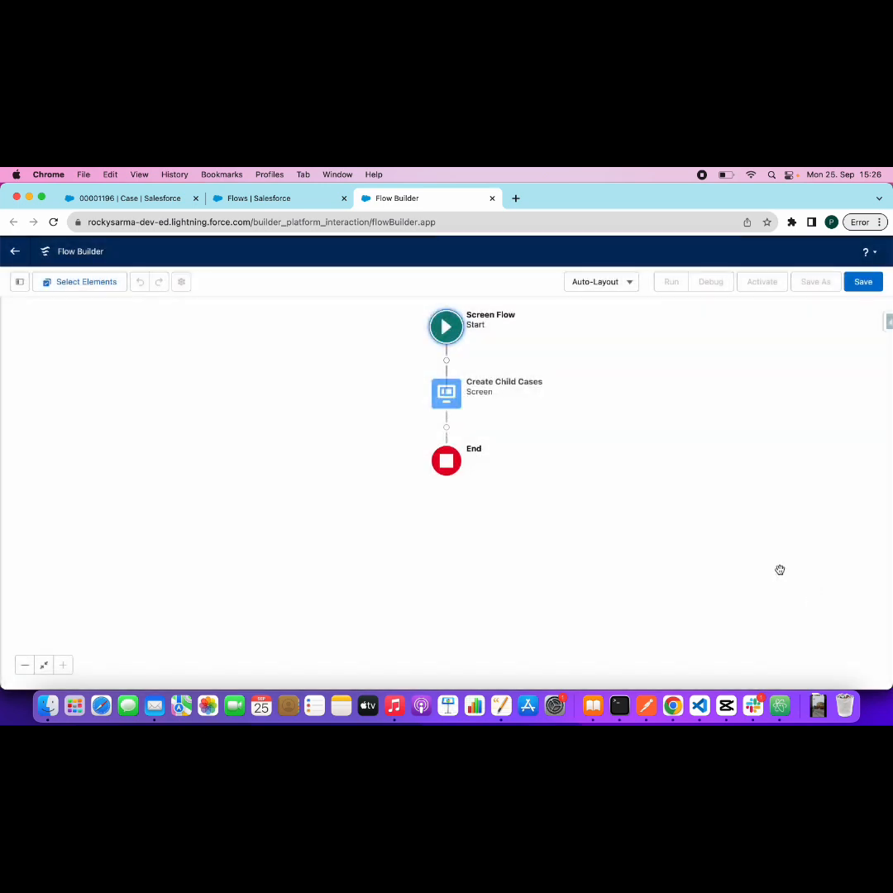
Step: Add an Assignment element after the Create Child Cases screen, labelled "Assign Number Of Cases to be Created"
left_click(447, 426)
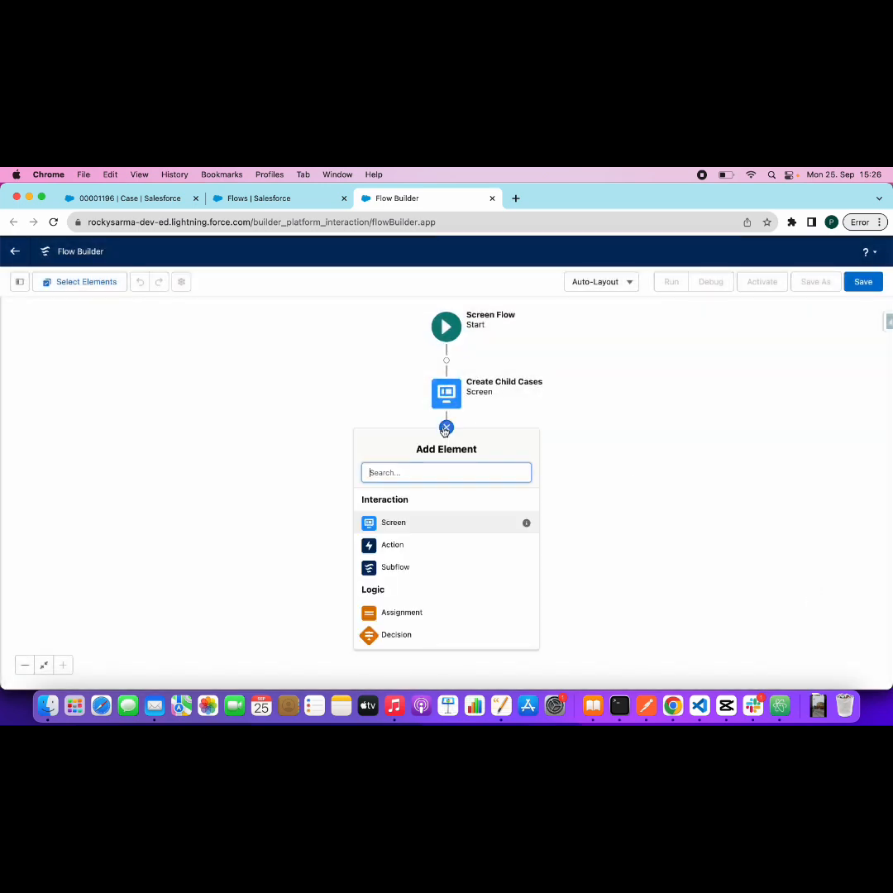
left_click(409, 612)
left_click(288, 522)
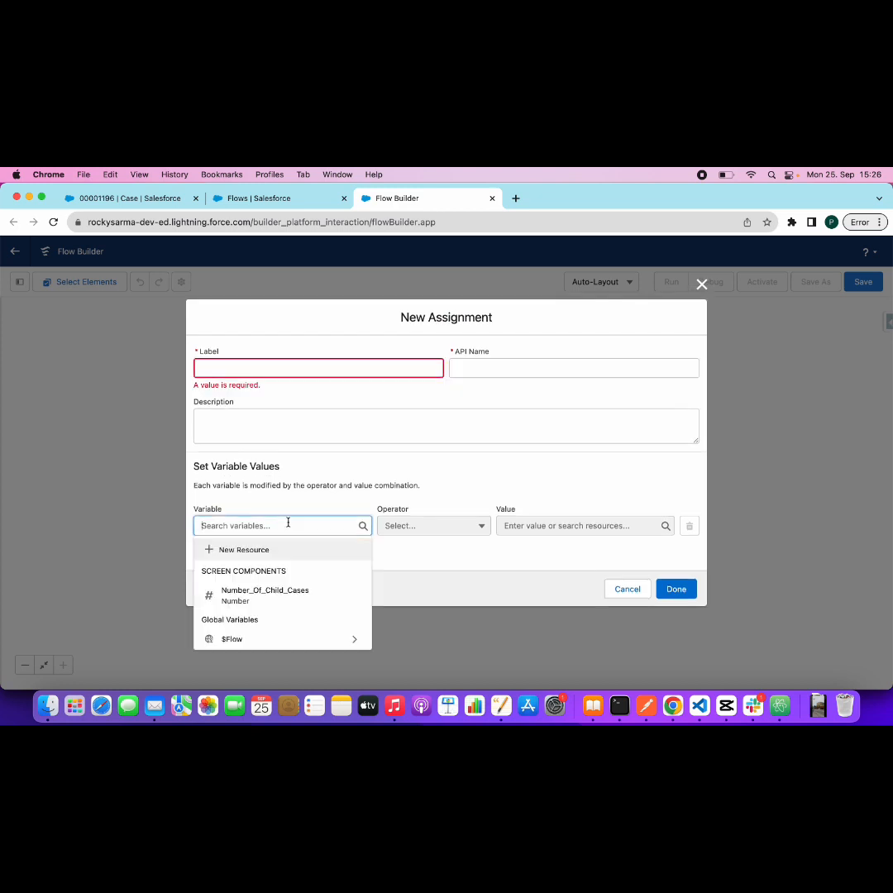
left_click(252, 367)
type("As")
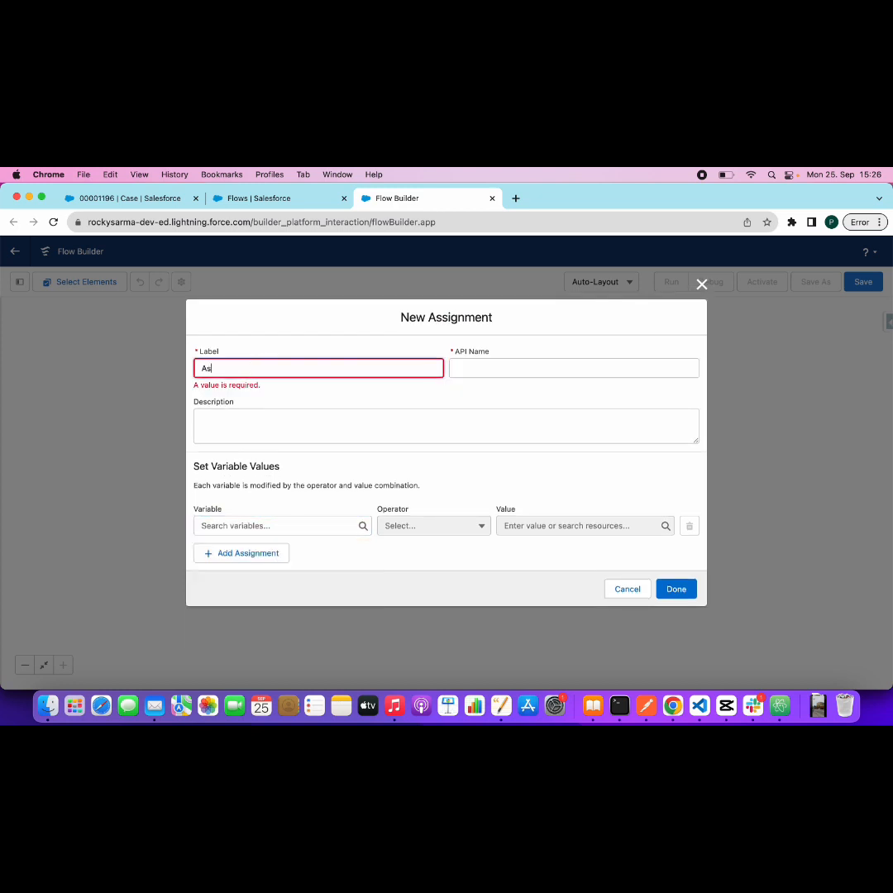
type("sign Number Of Cases to Be")
key("BackSpace")
key("BackSpace")
type("be created")
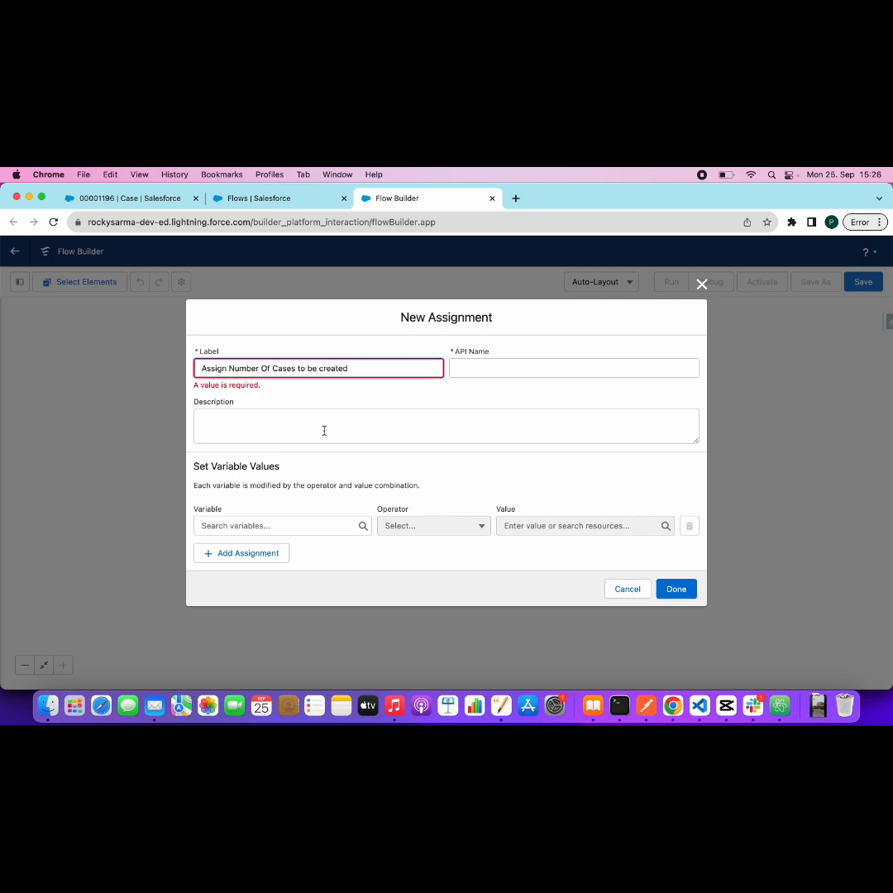
key("BackSpace")
type("C")
left_click(445, 469)
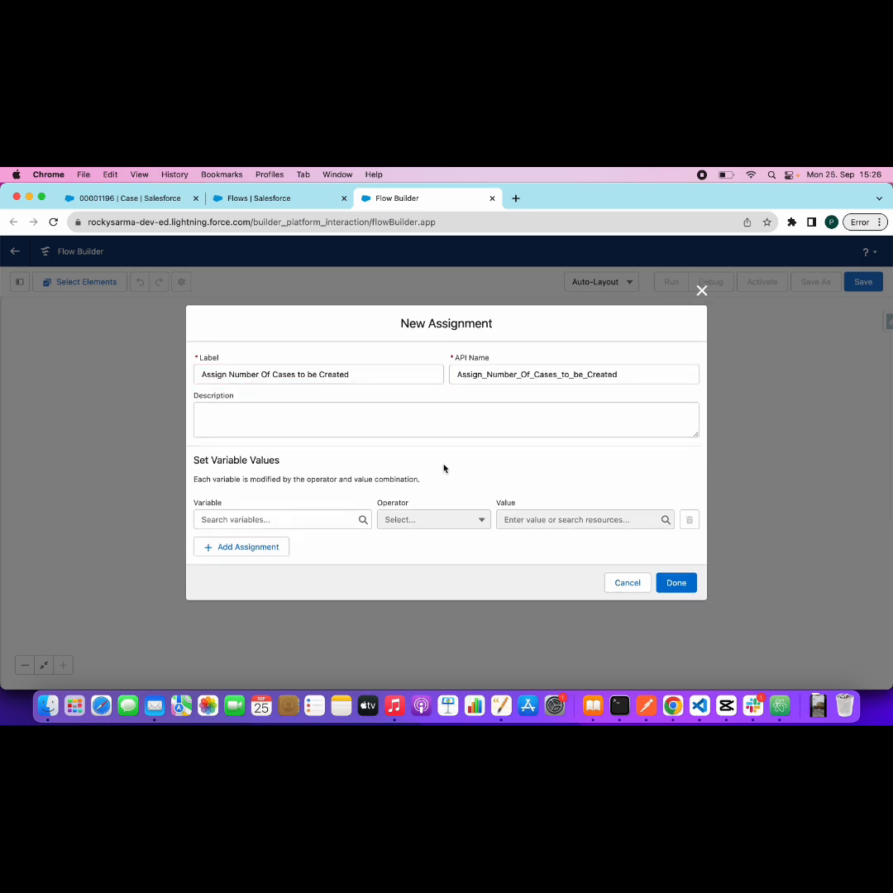
Step: Create a Number variable named numberOfChildCases with 0 decimal places as the variable to assign
left_click(268, 519)
left_click(269, 545)
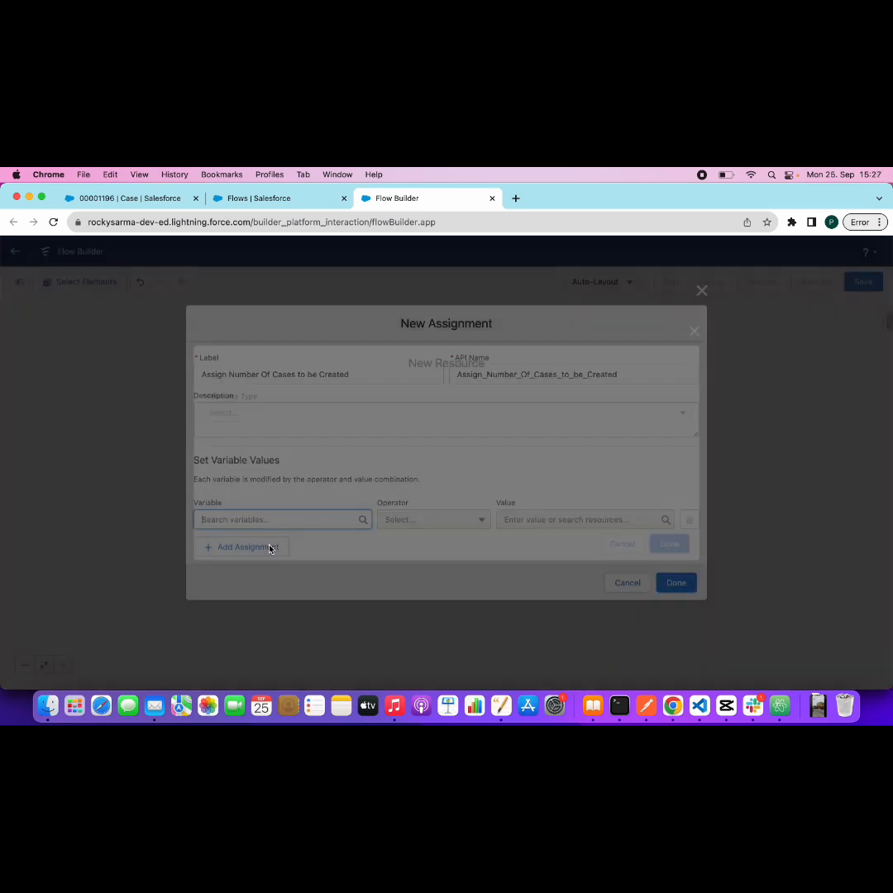
left_click(270, 412)
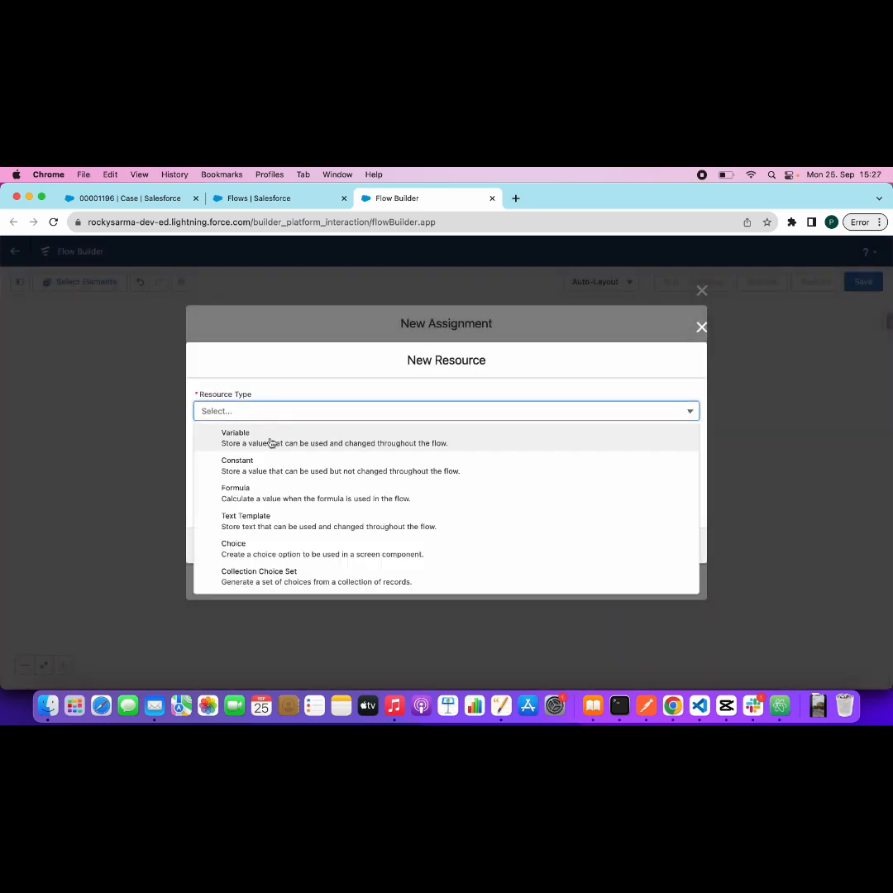
left_click(234, 439)
left_click(244, 530)
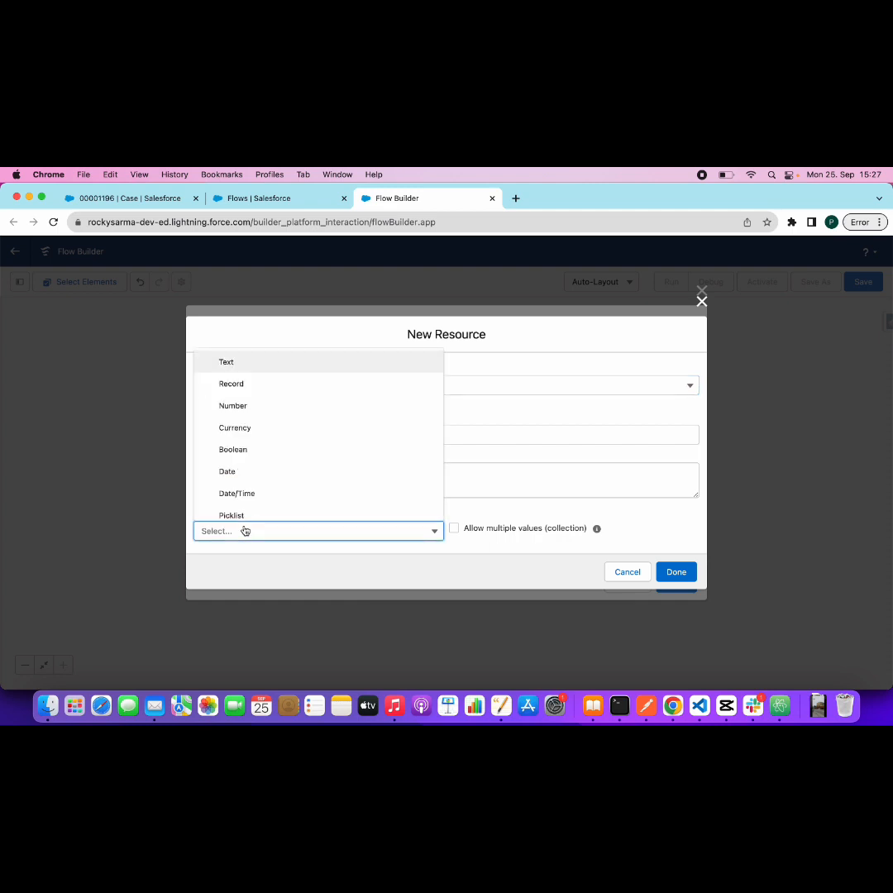
left_click(239, 405)
left_click(239, 386)
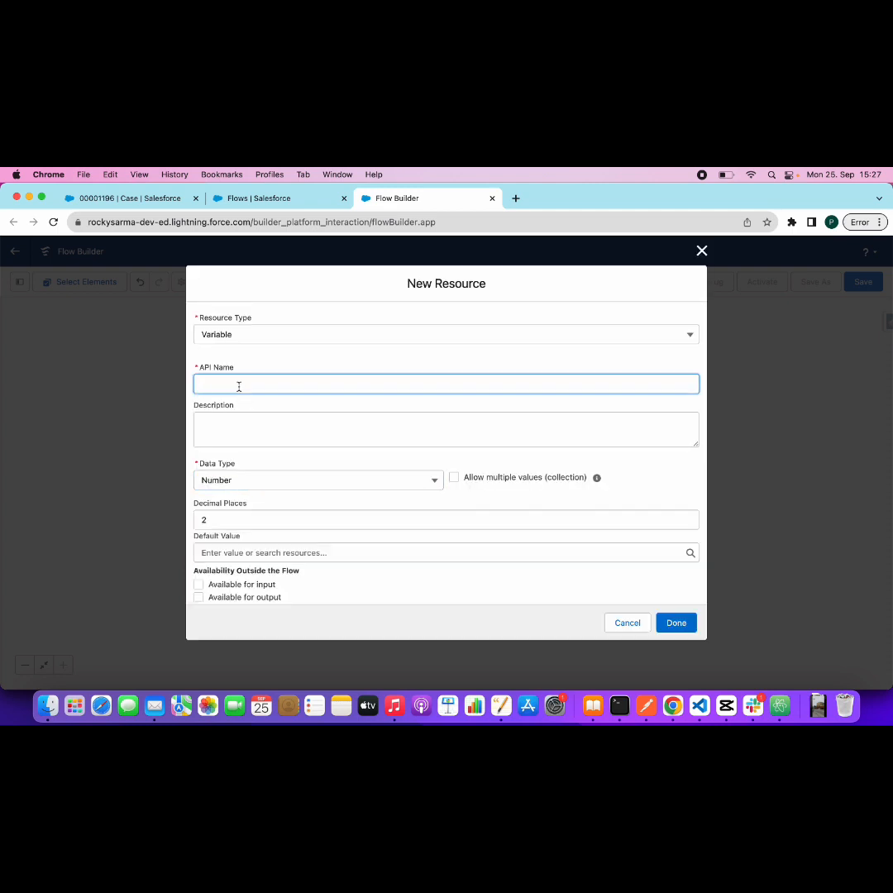
type("numberOfChildCases")
left_click(271, 519)
key("BackSpace")
type("0")
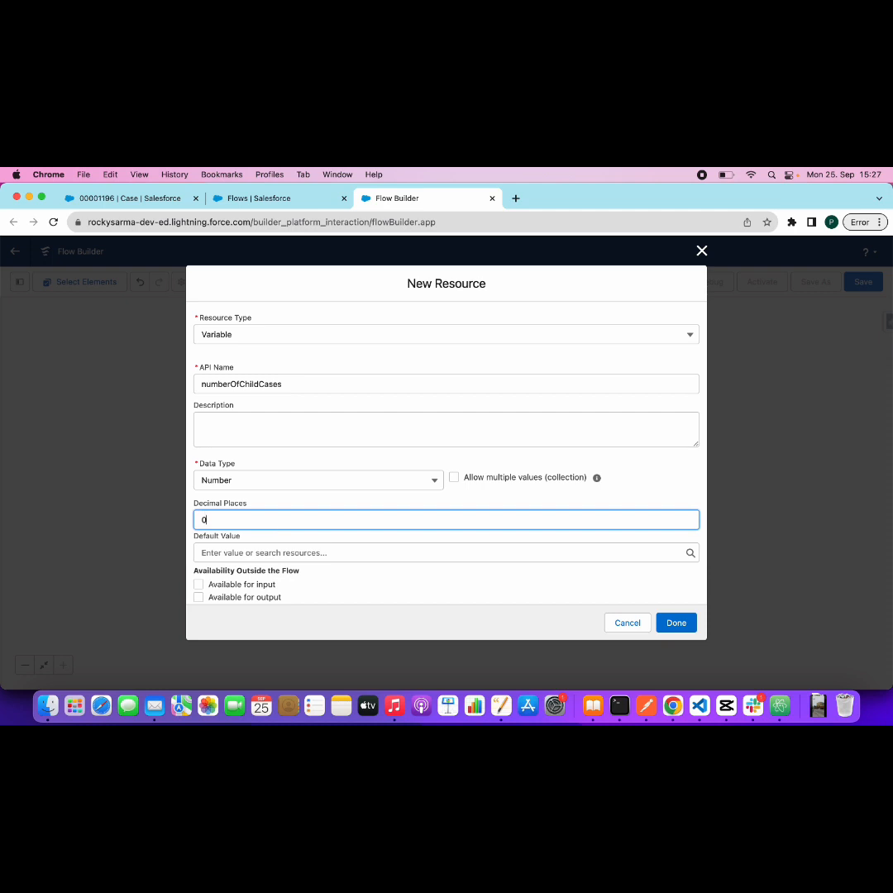
left_click(500, 607)
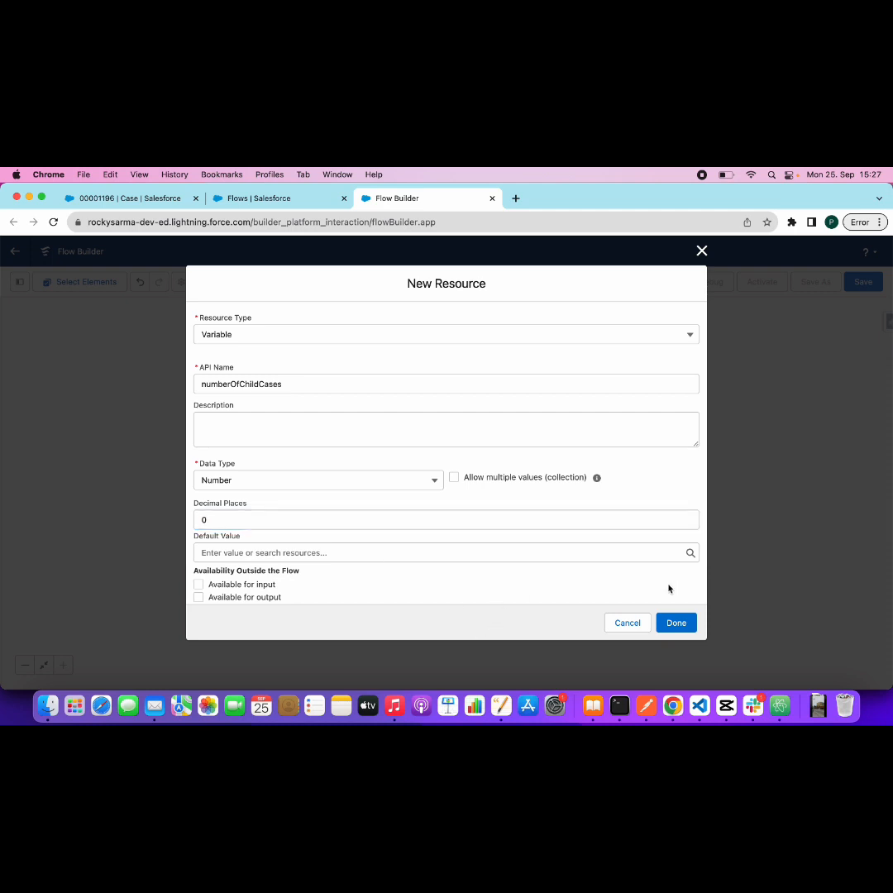
left_click(677, 623)
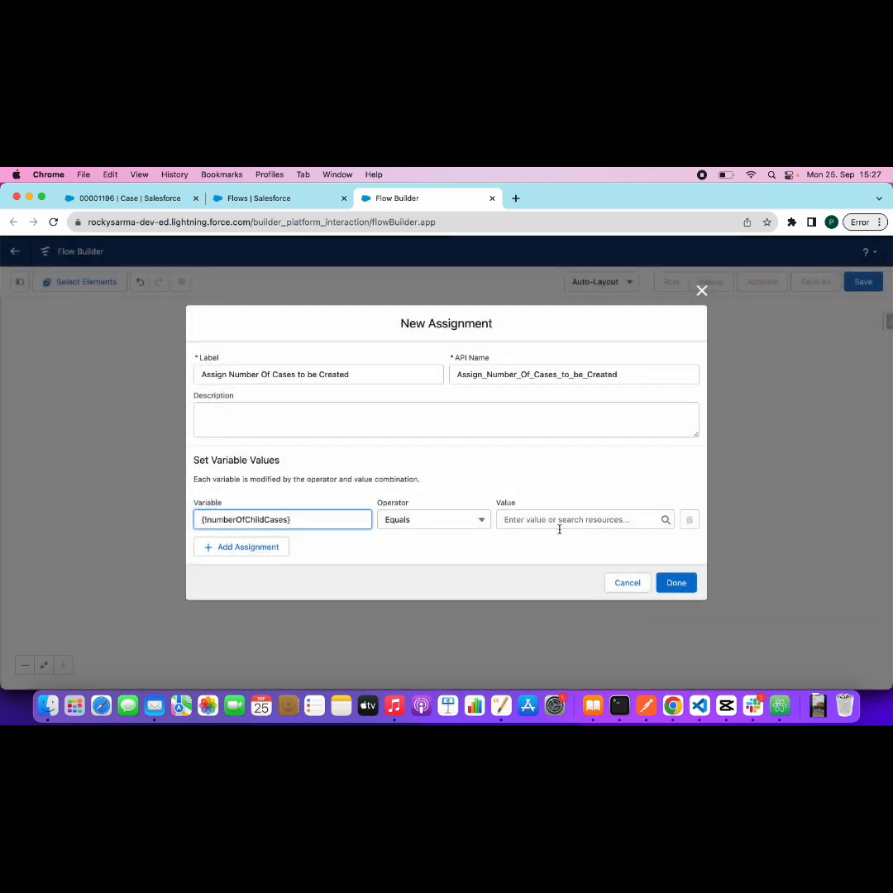
Step: Assign the Number_Of_Child_Cases screen component as the value of numberOfChildCases and finish the assignment
left_click(560, 521)
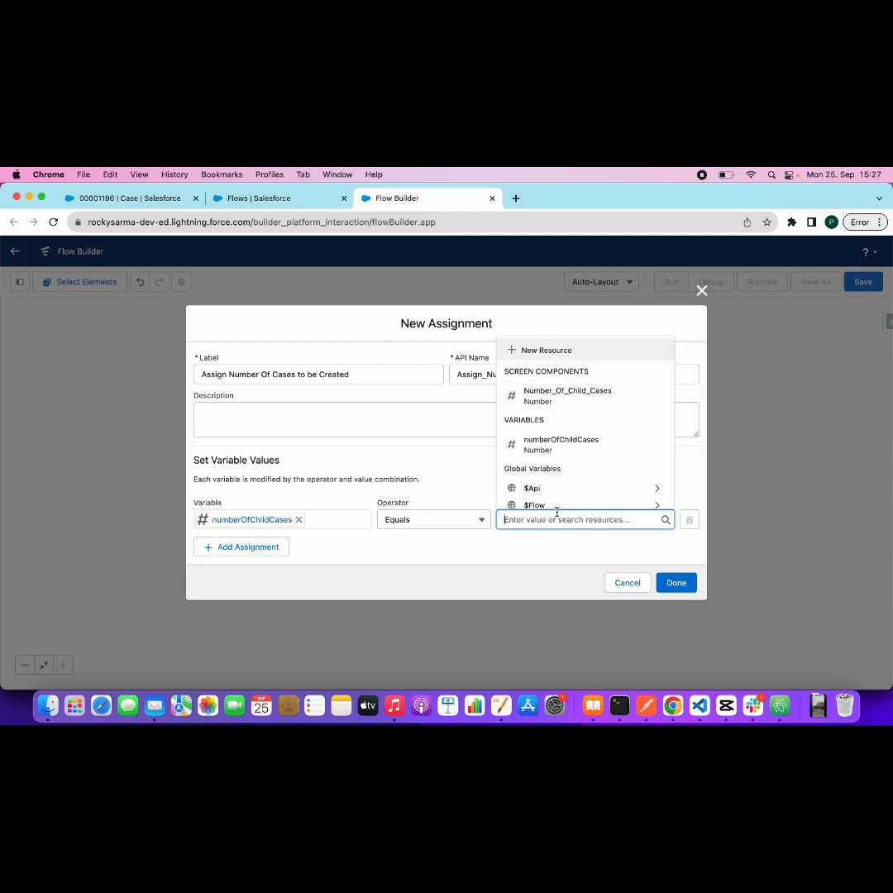
left_click(547, 396)
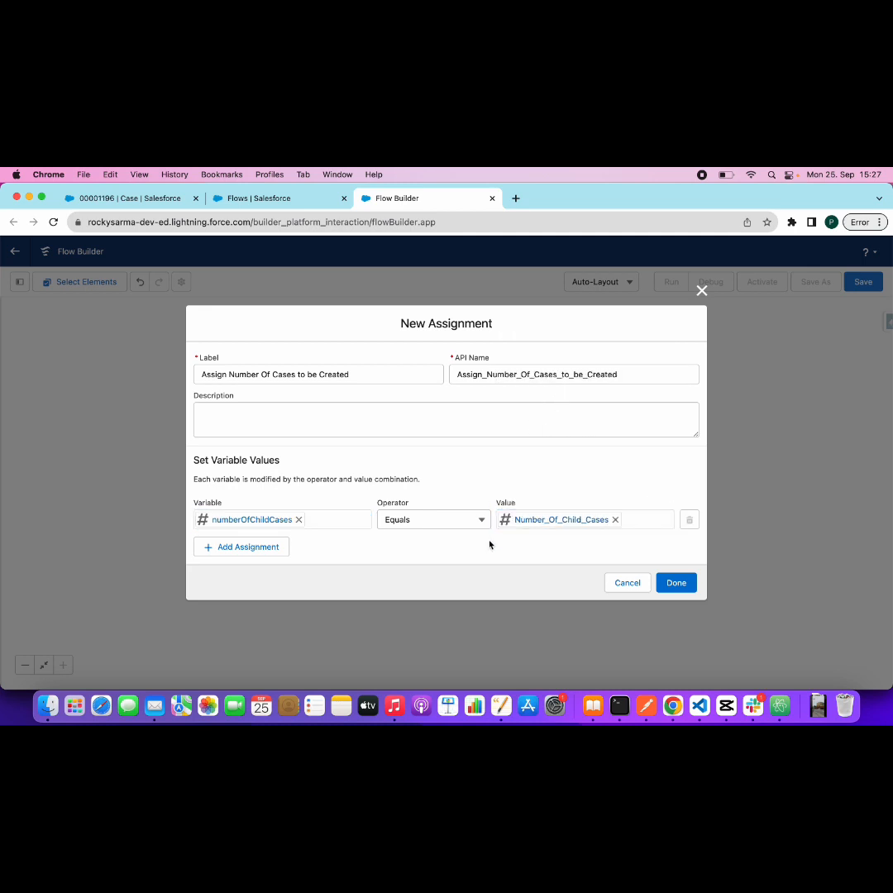
left_click(675, 583)
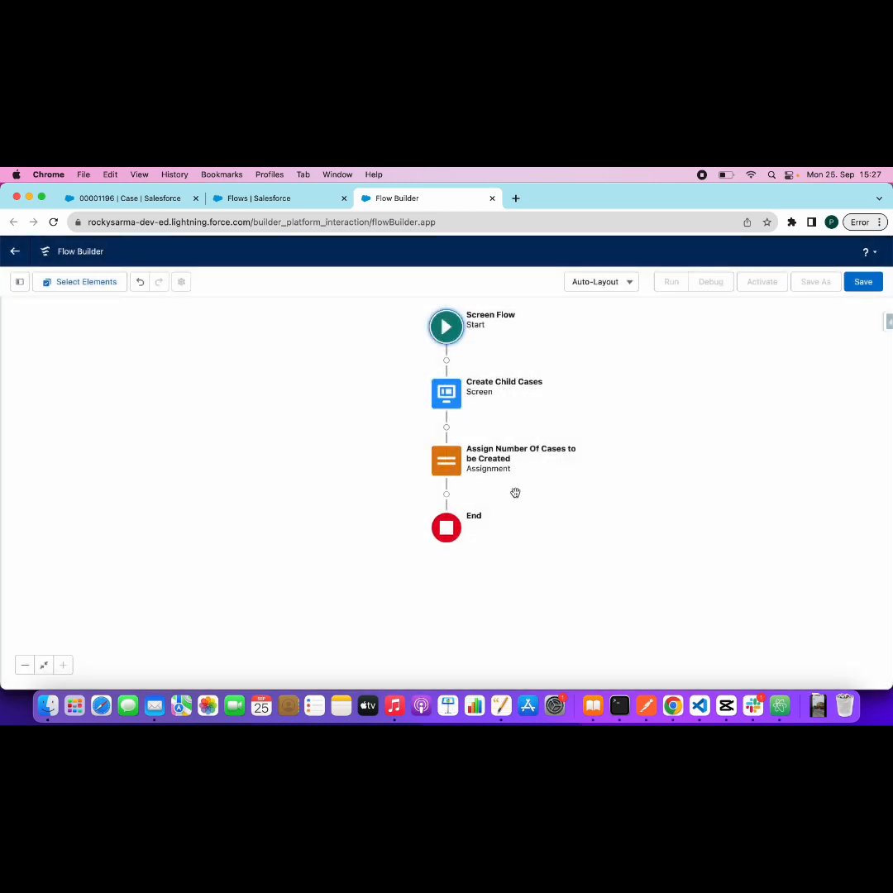
Step: Add a Decision element after the Assign Number Of Cases to be Created assignment
left_click(447, 496)
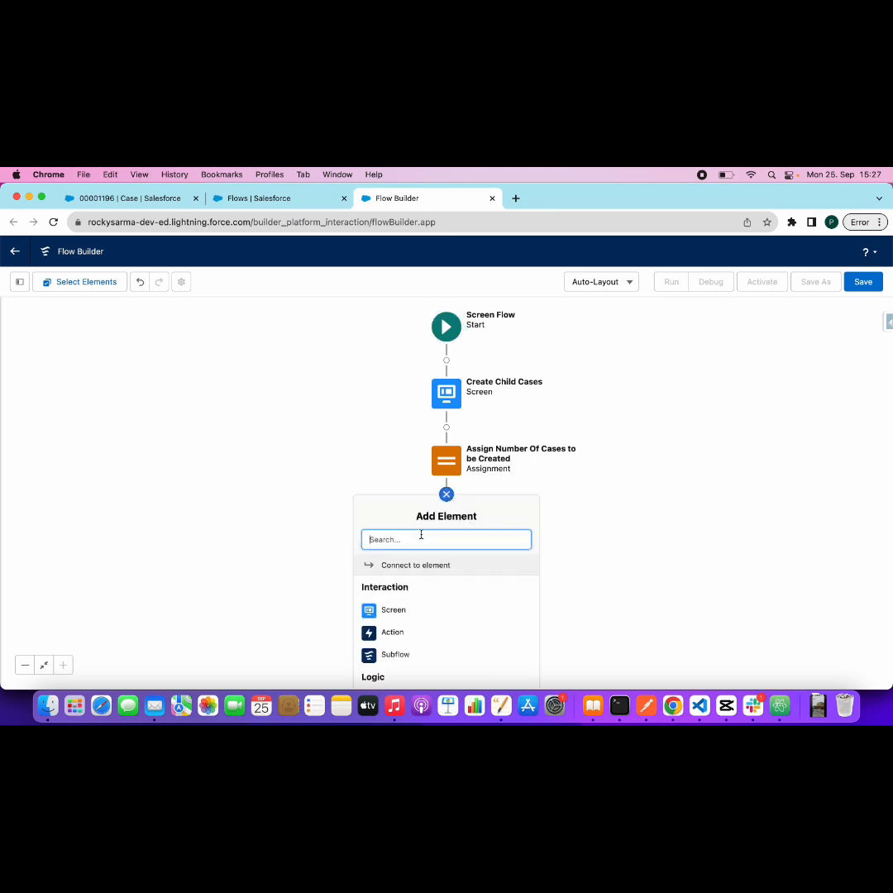
type("chec")
key("BackSpace")
key("BackSpace")
key("BackSpace")
key("BackSpace")
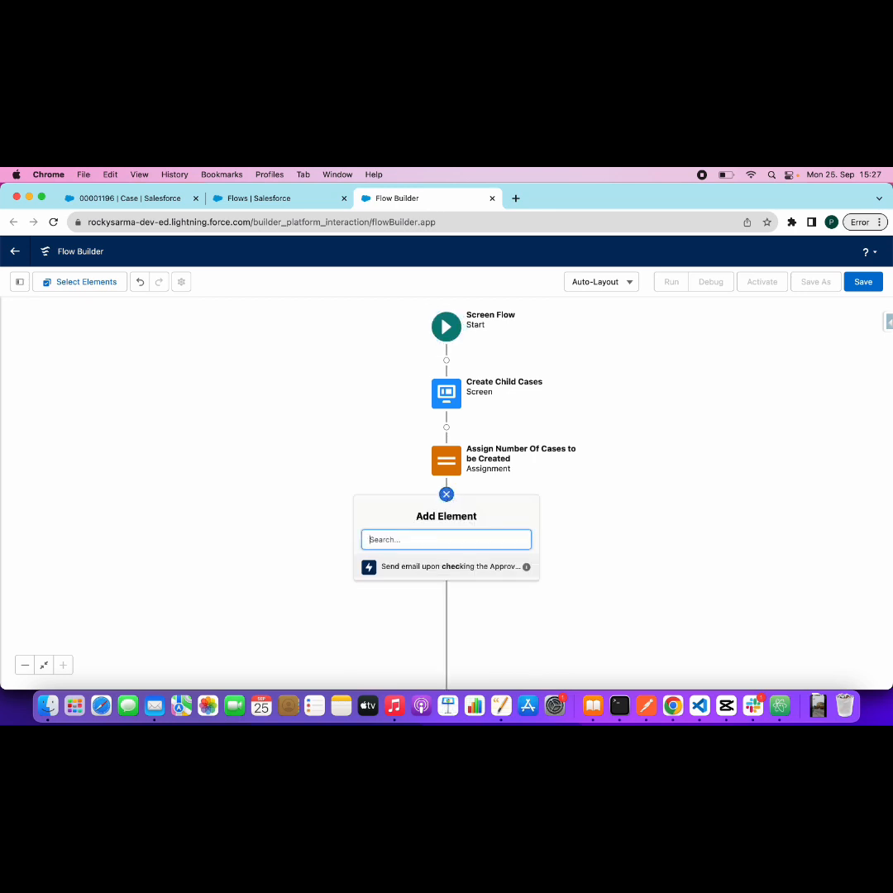
type("di")
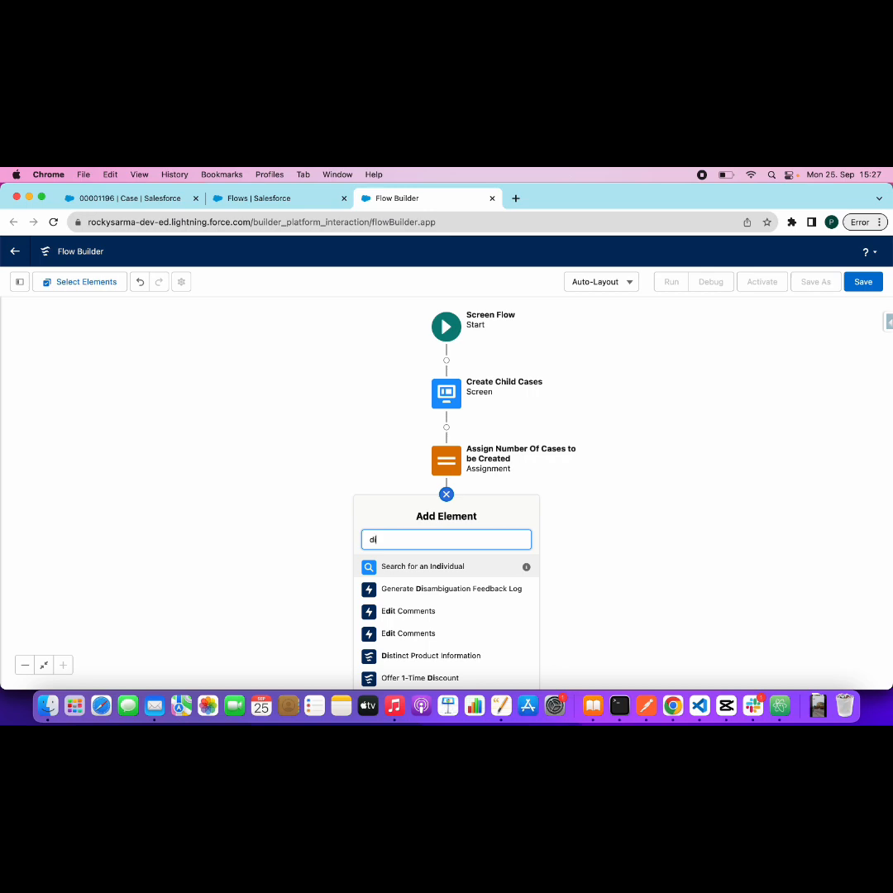
left_click(418, 569)
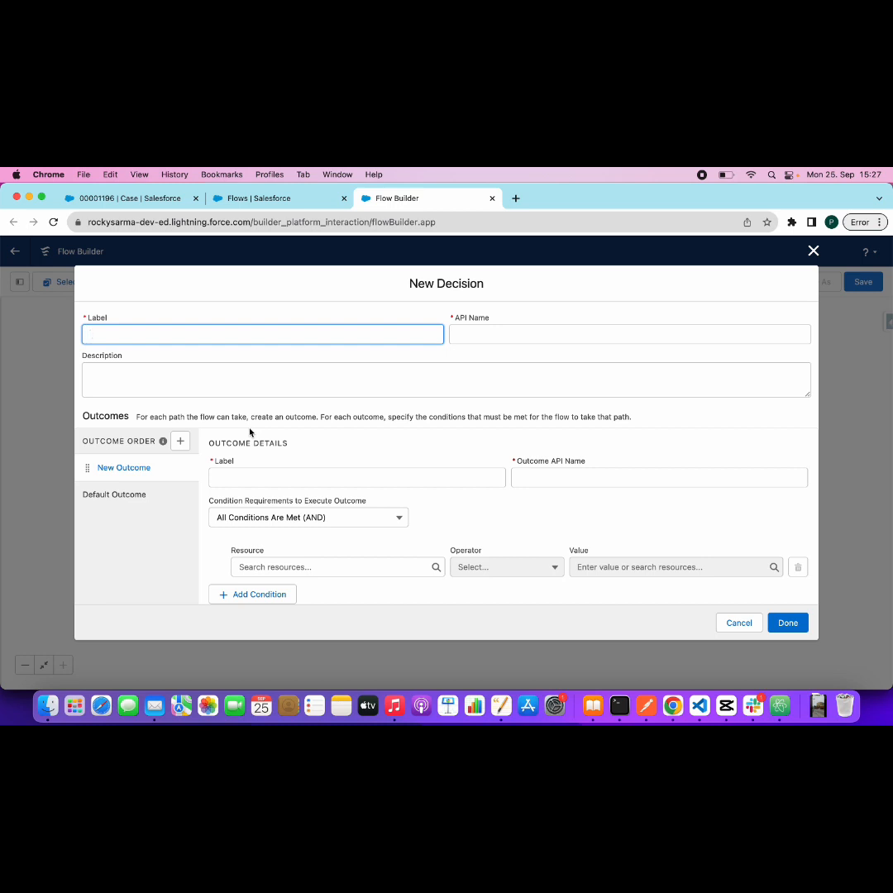
Step: Label the decision "Check if ready for record creation" and let its API name fill in from the label
type("Check")
type("if ready for cr")
type("re")
type("cord create")
type("on")
left_click(141, 588)
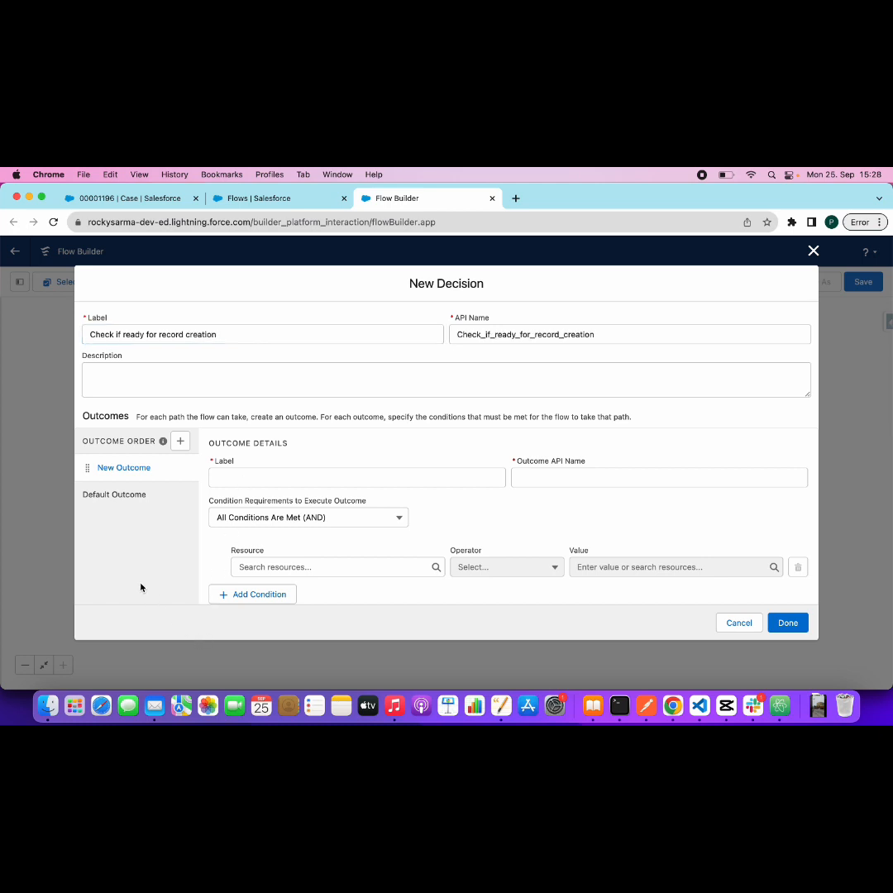
Step: Label the new outcome "Continue Adding record to Collection" and let its API name fill in from the label
left_click(222, 476)
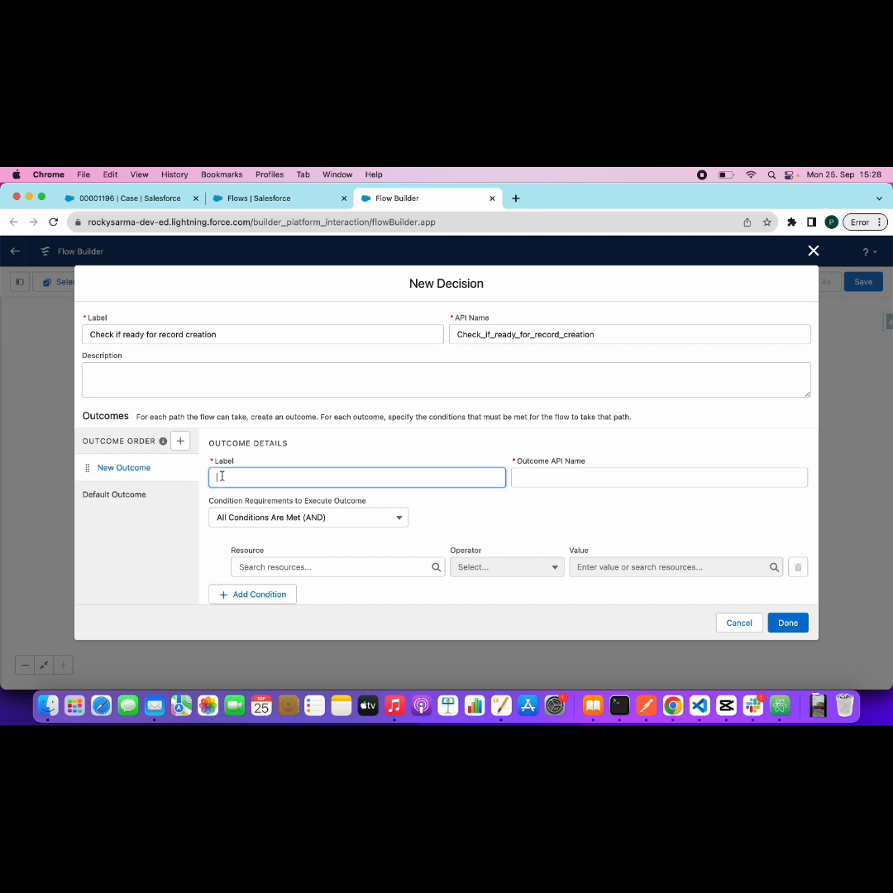
type("Continue Adding record to Collection")
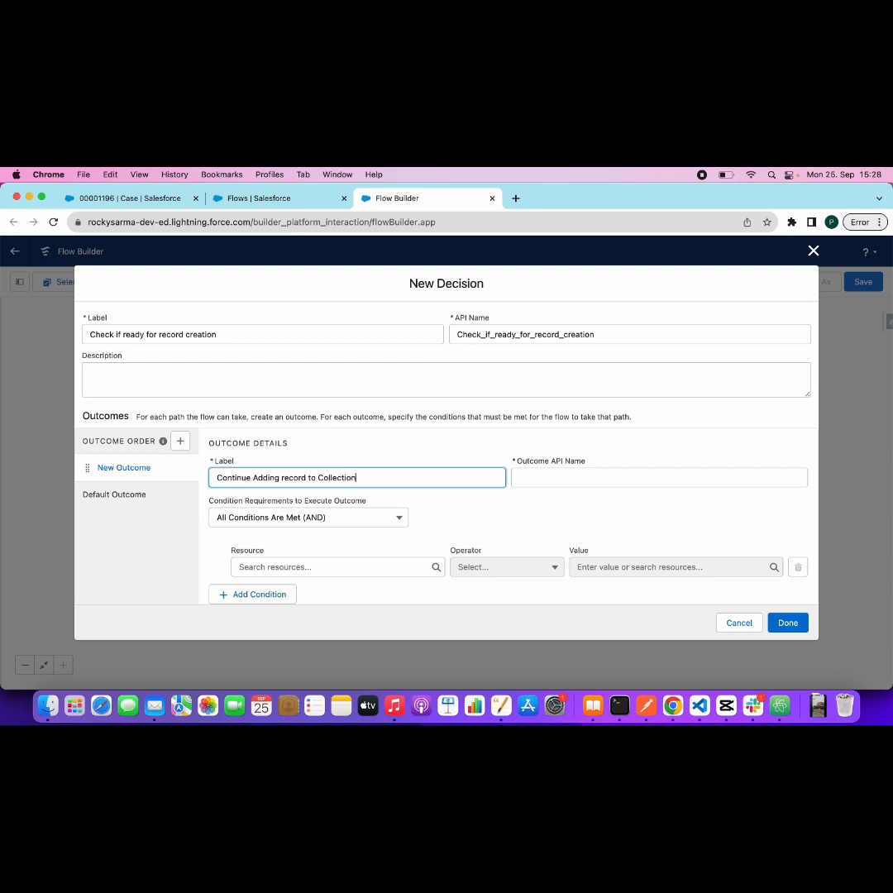
left_click(478, 522)
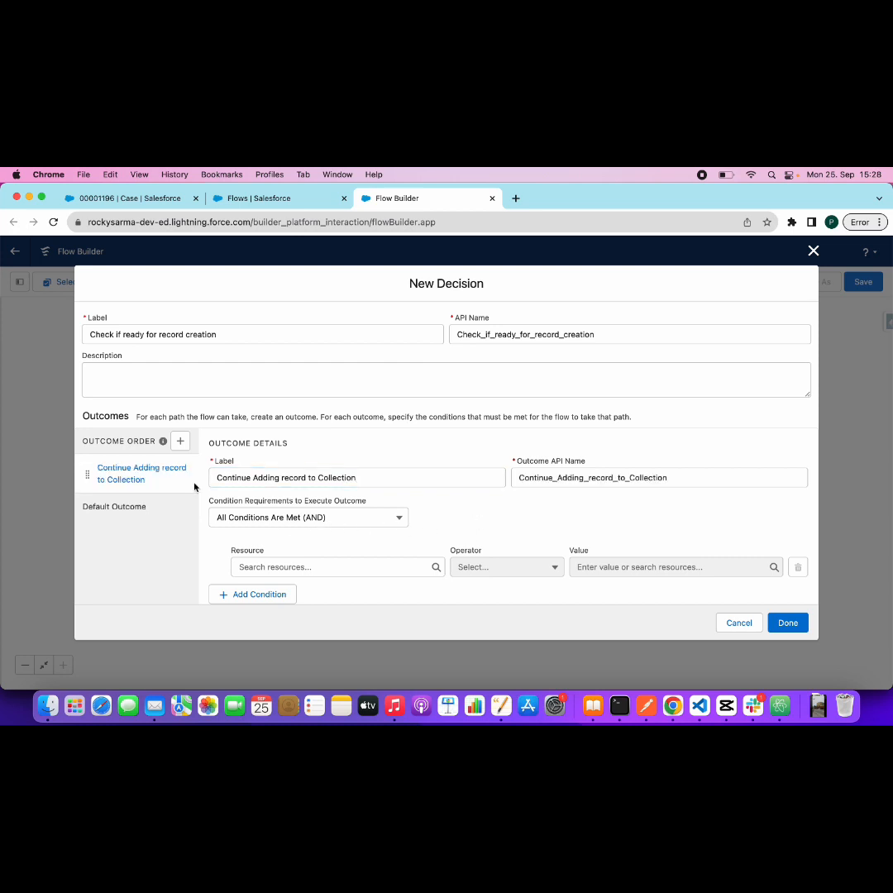
Step: Rename the default outcome of the decision to "Create Child Cases"
left_click(115, 507)
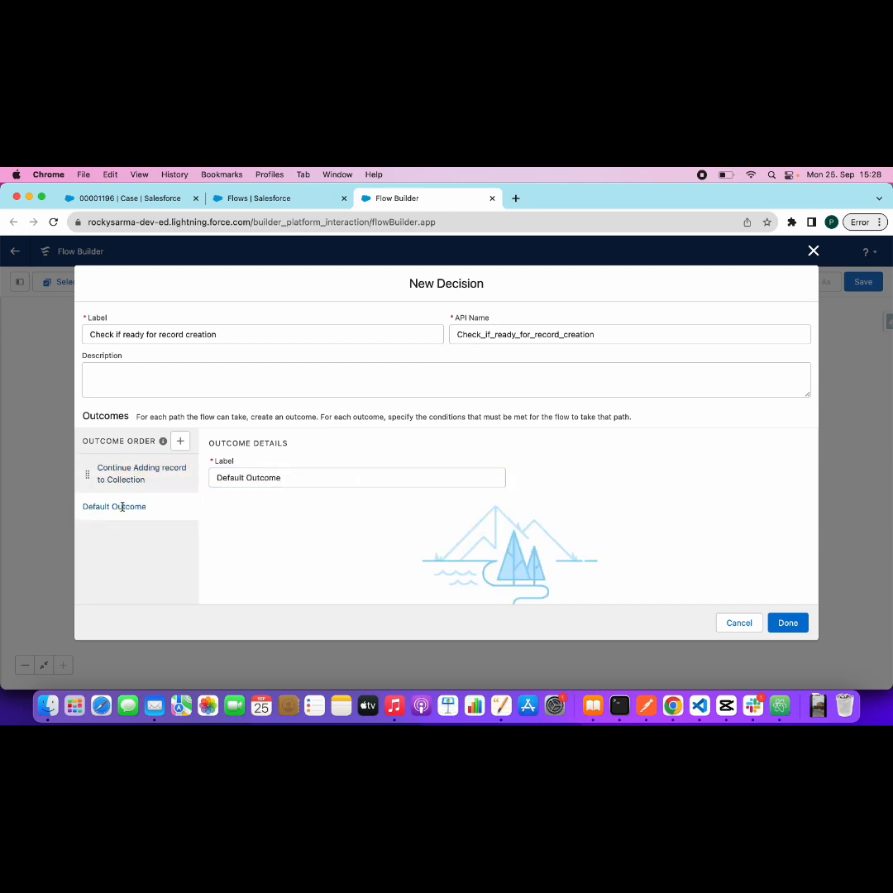
triple_click(255, 481)
key("BackSpace")
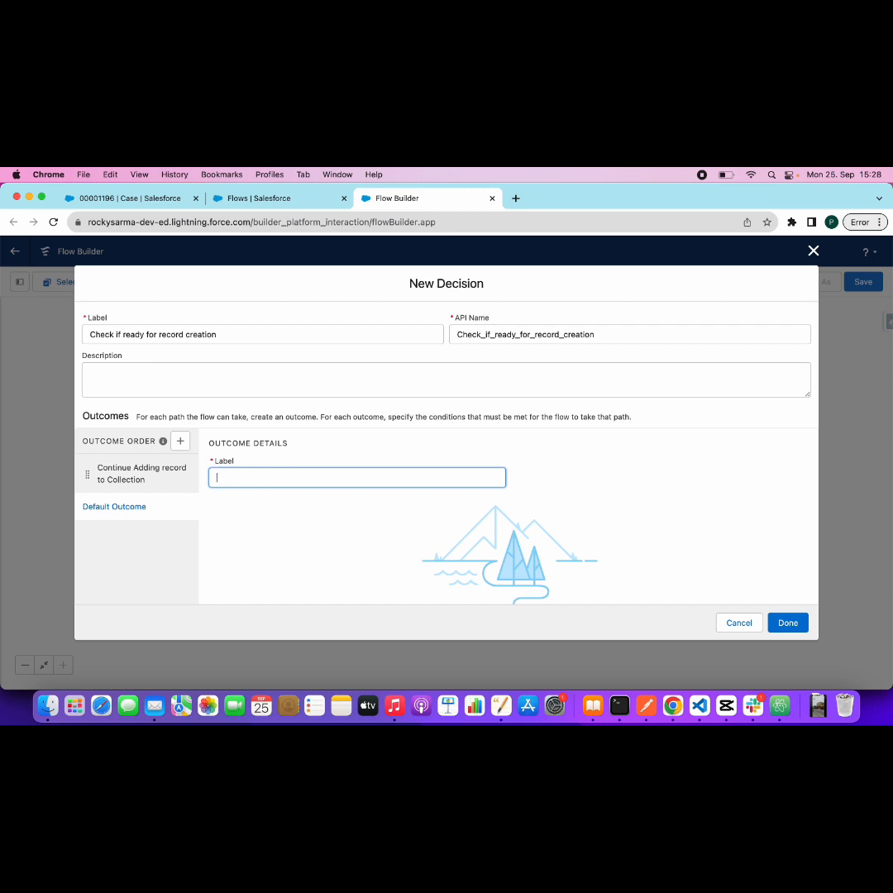
type("Create ")
type("Chi")
type("ld Rec")
key("BackSpace")
key("BackSpace")
type("cas")
type("Cases")
Step: Use the numberOfChildCases variable as the condition resource of the Continue Adding record to Collection outcome
left_click(149, 475)
scroll(267, 530, "down", 1)
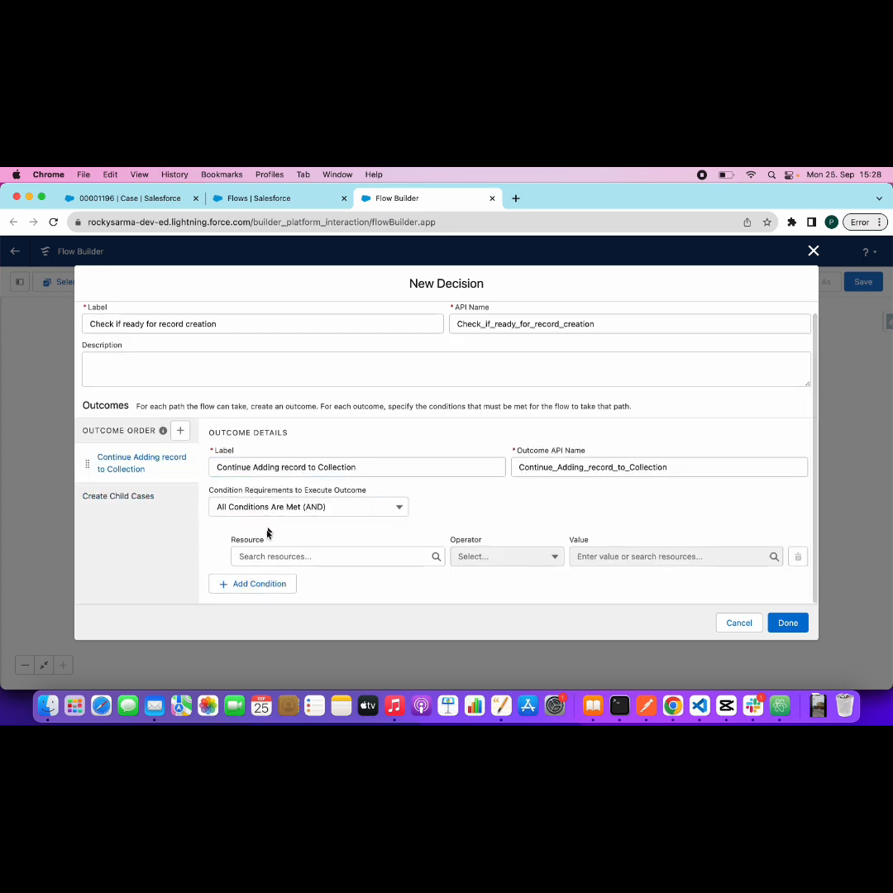
left_click(265, 557)
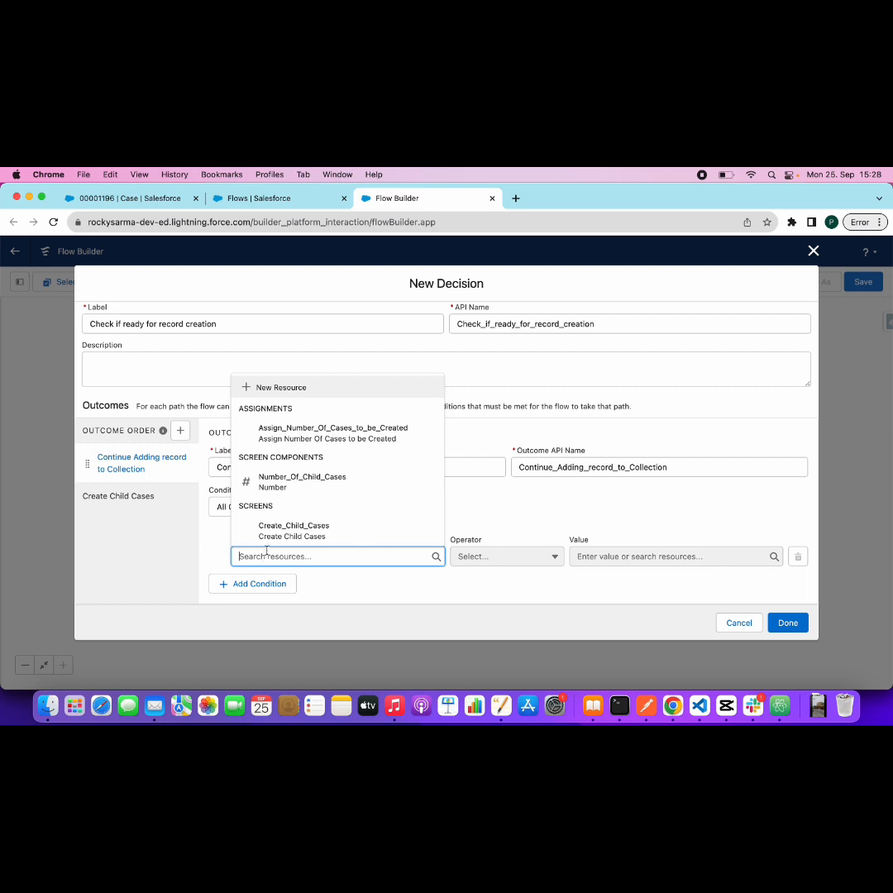
scroll(305, 494, "down", 1)
scroll(305, 496, "down", 2)
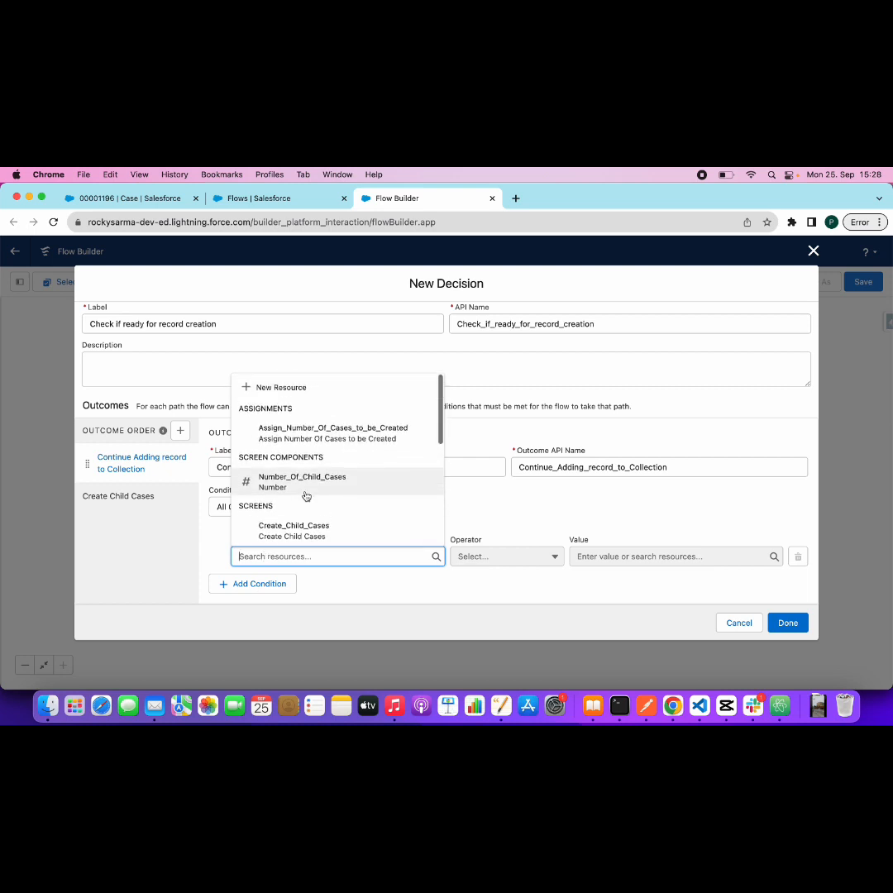
scroll(305, 496, "down", 3)
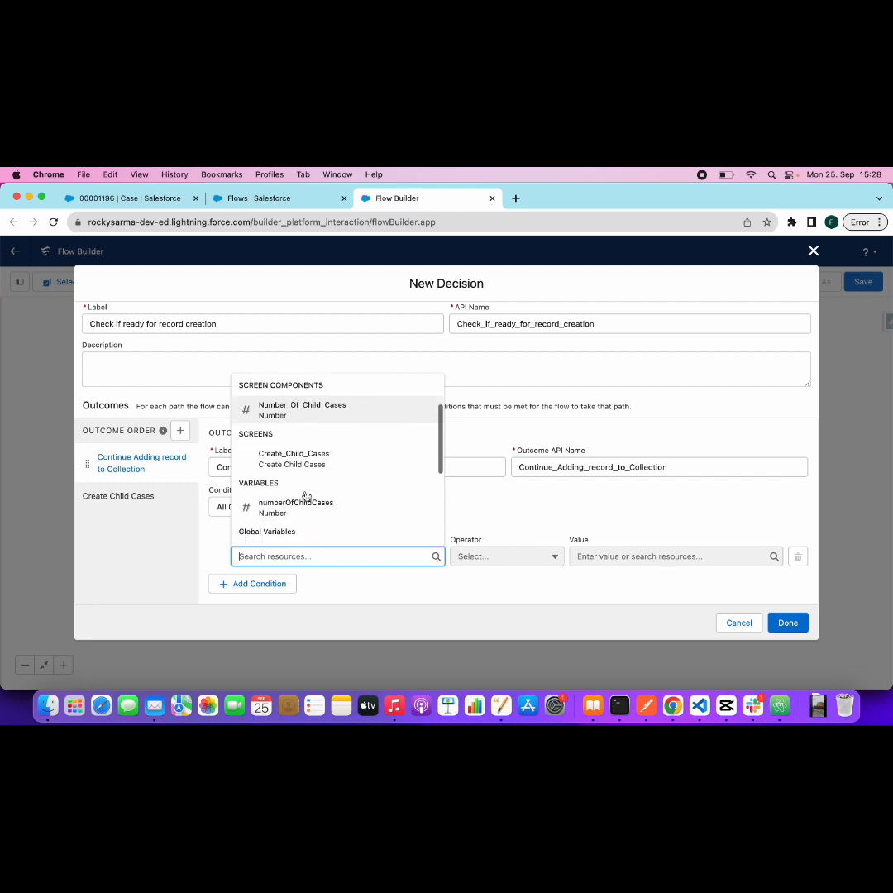
left_click(305, 511)
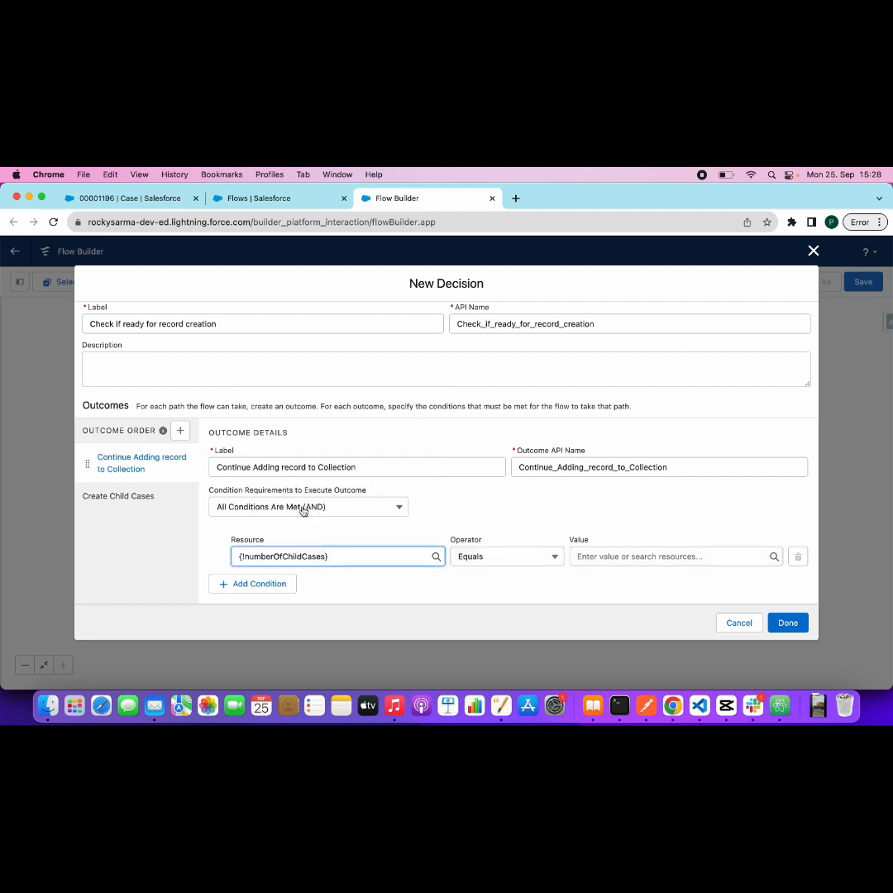
Step: Set the numberOfChildCases condition to Greater Than 0 and finish the decision
left_click(477, 559)
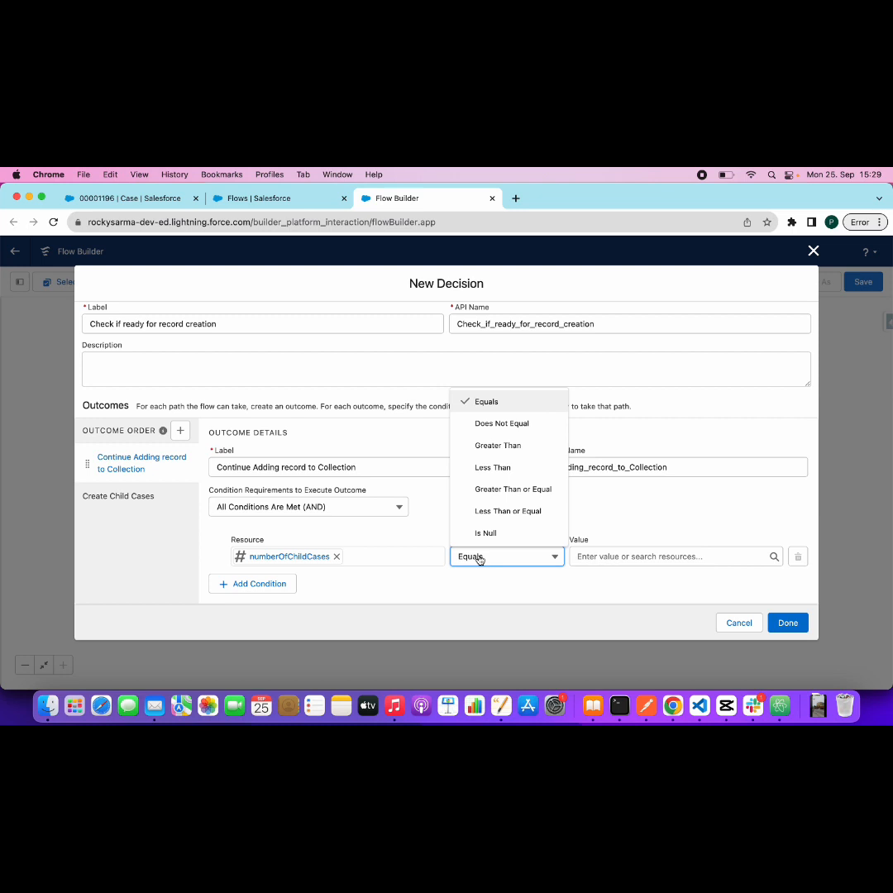
left_click(496, 446)
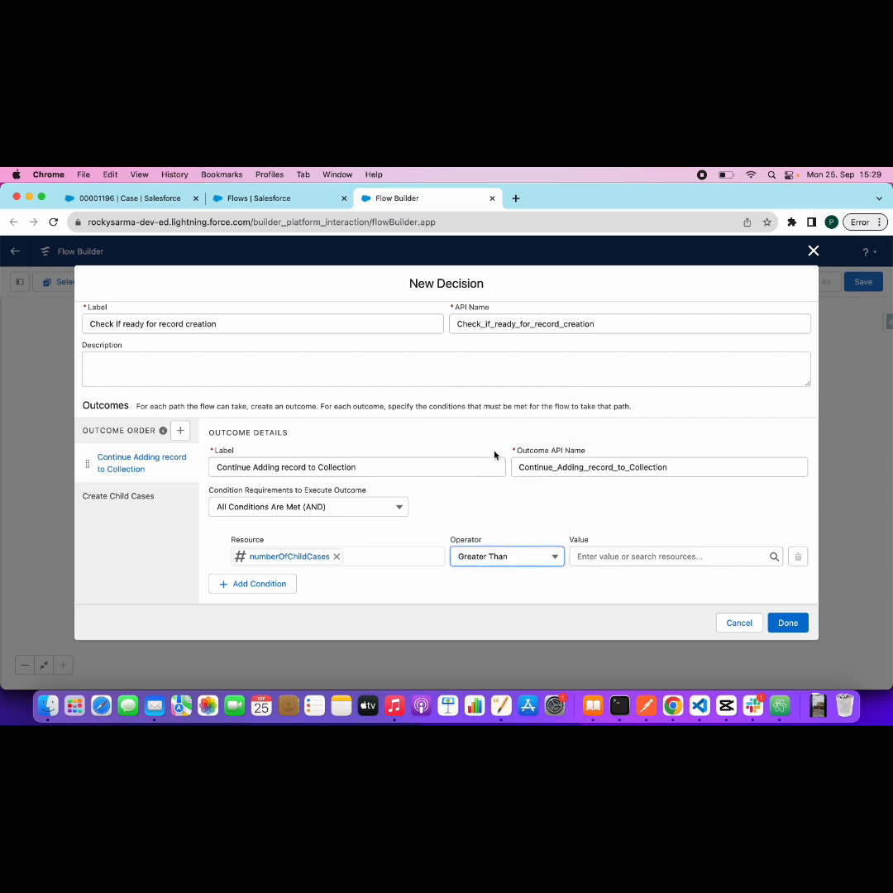
left_click(592, 554)
type("0")
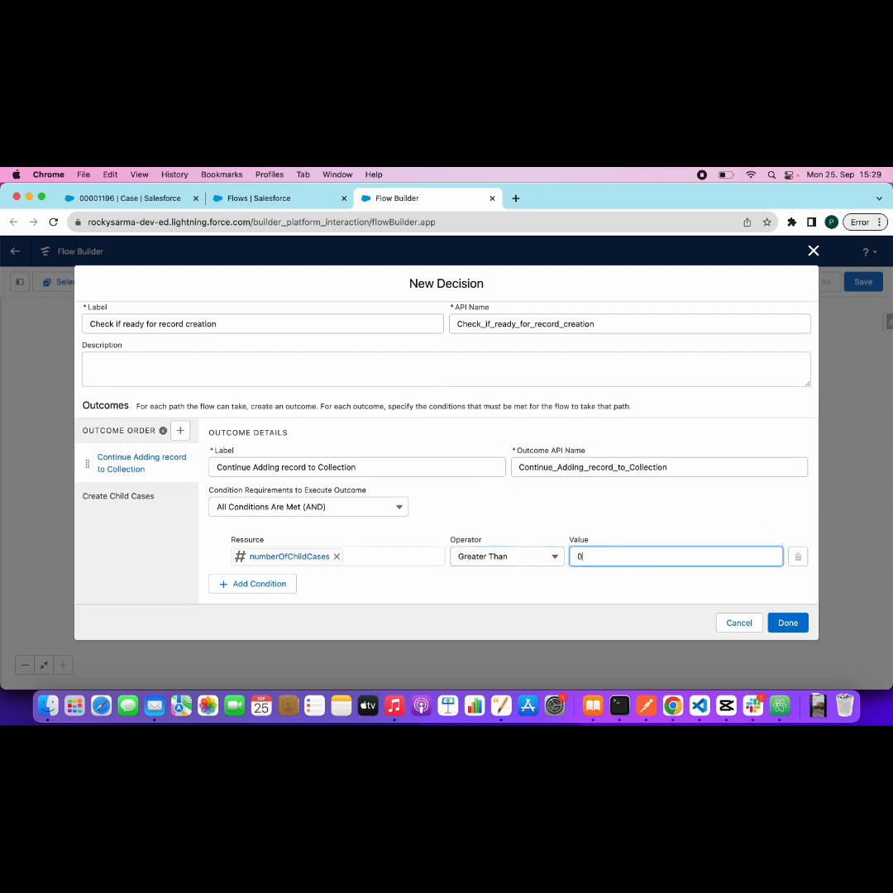
left_click(533, 601)
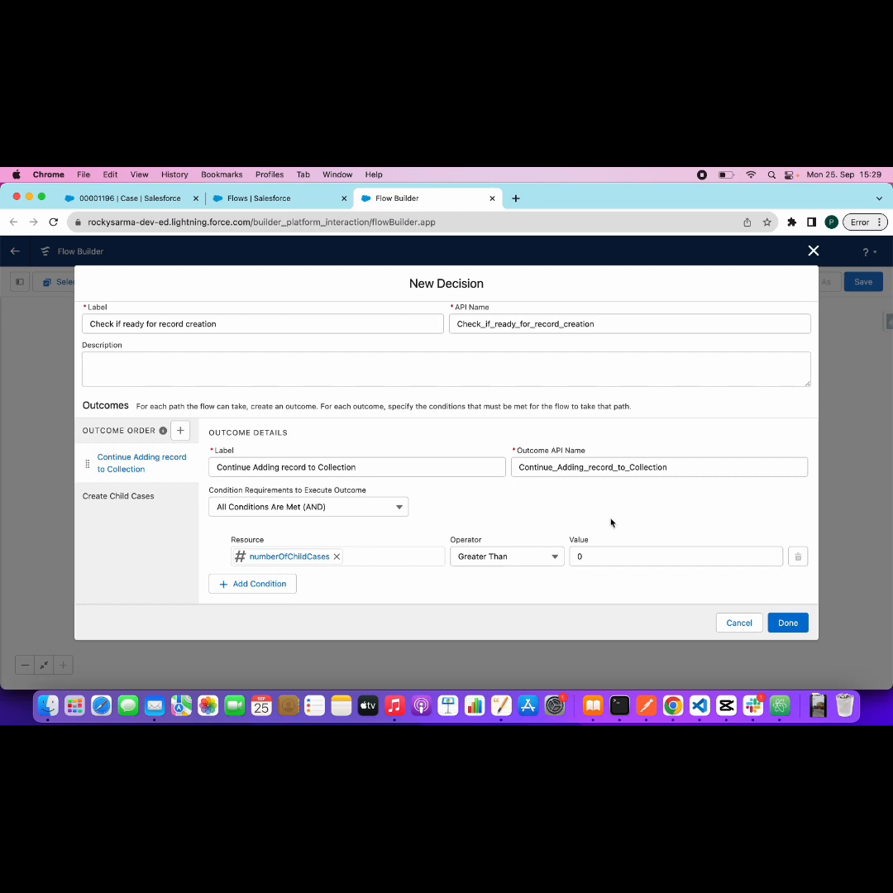
left_click(786, 625)
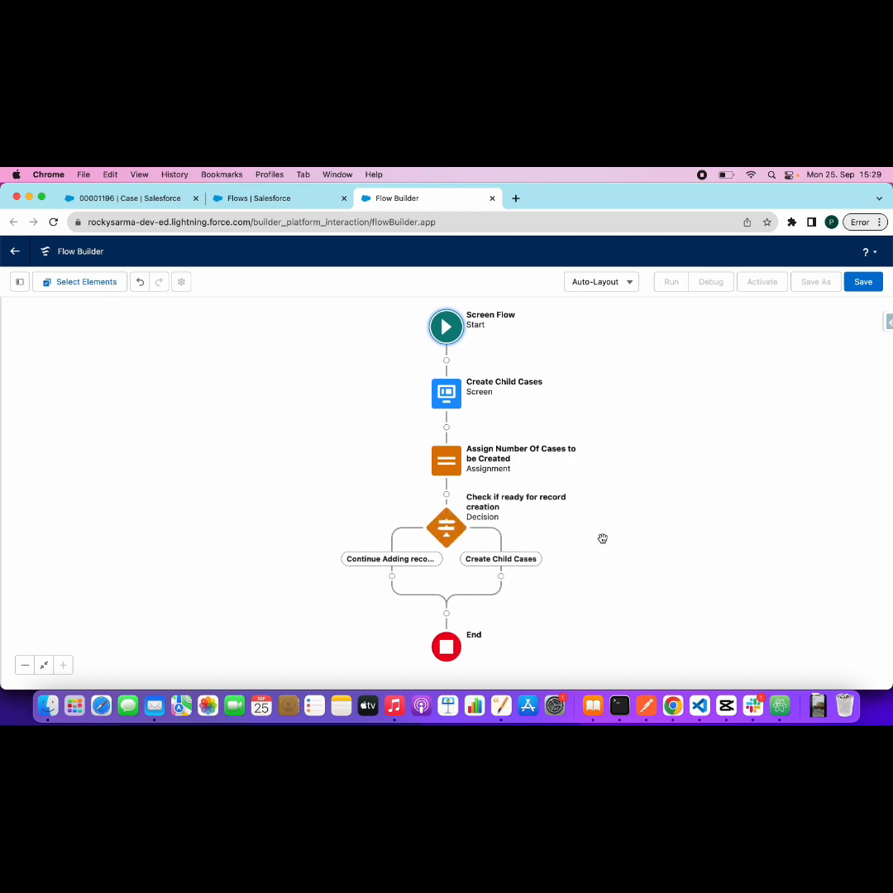
left_click(442, 536)
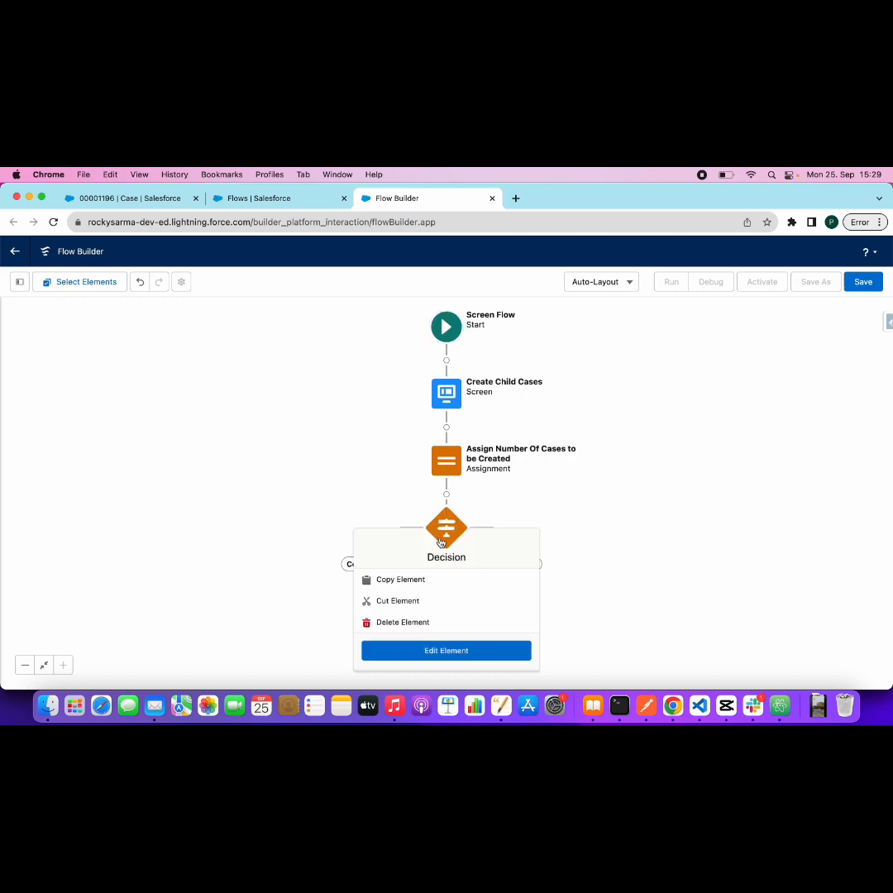
double_click(441, 542)
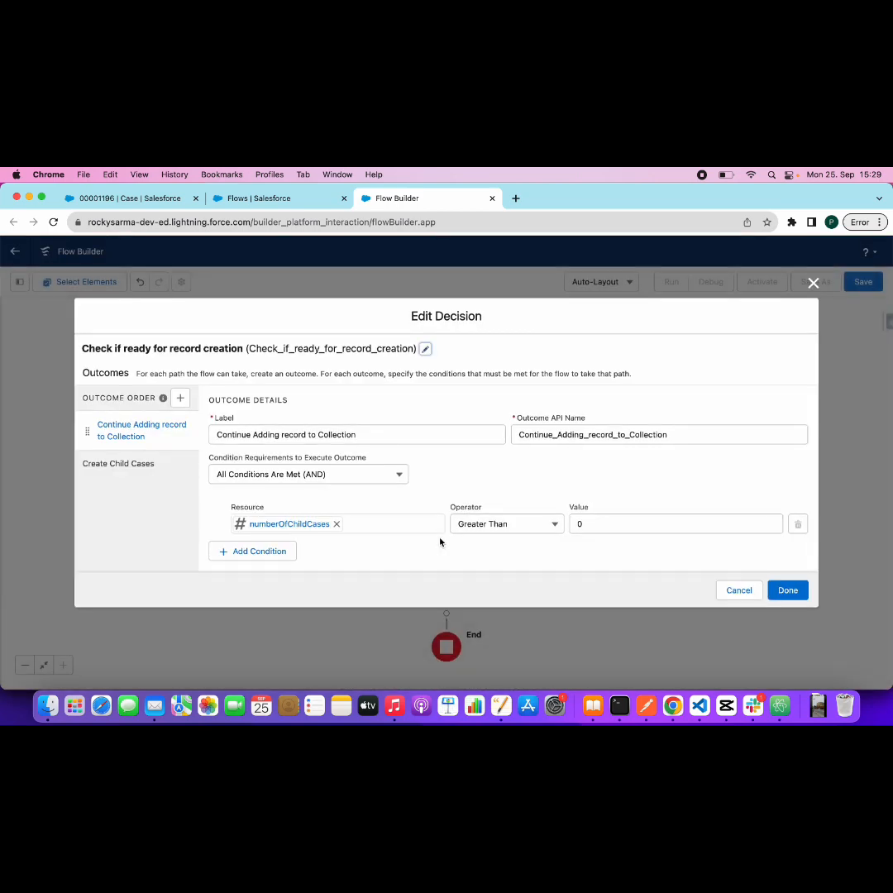
key("Escape")
Step: Add an Assignment element on the Continue Adding record to Collection path of the decision
left_click(393, 577)
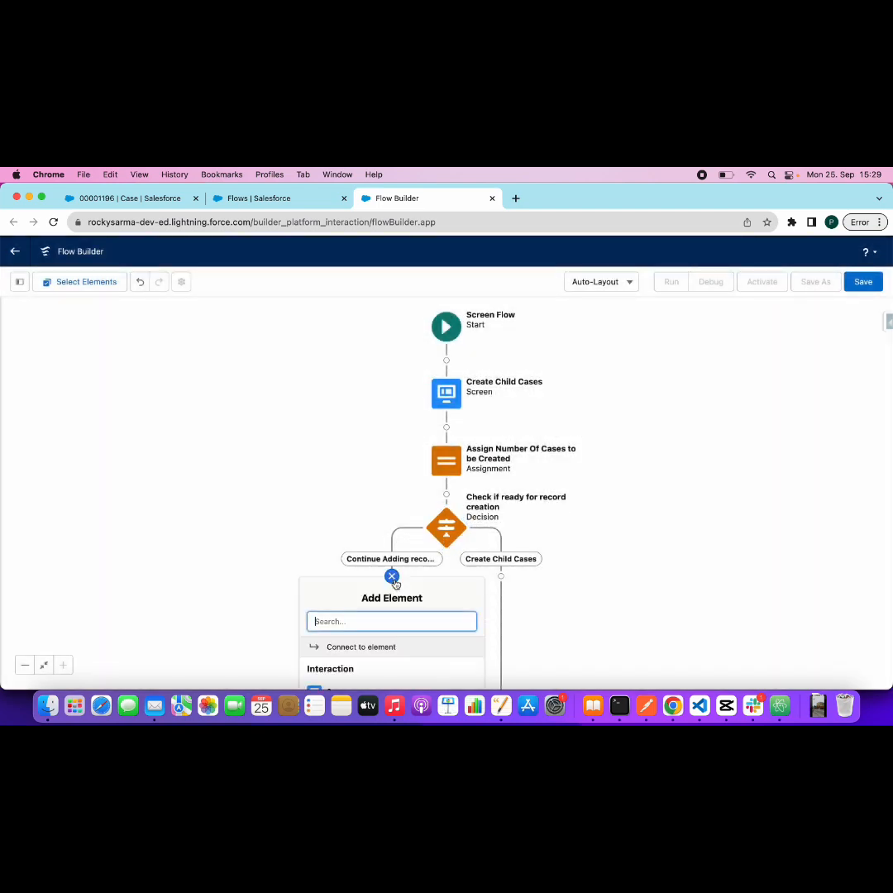
type("ass")
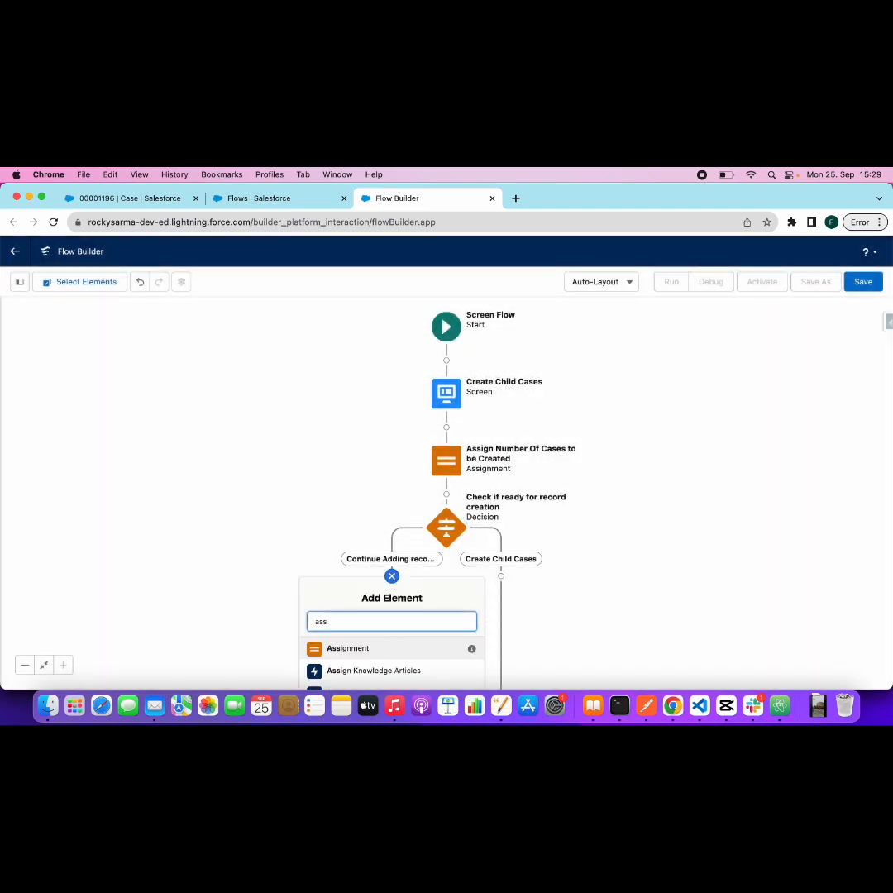
left_click(355, 648)
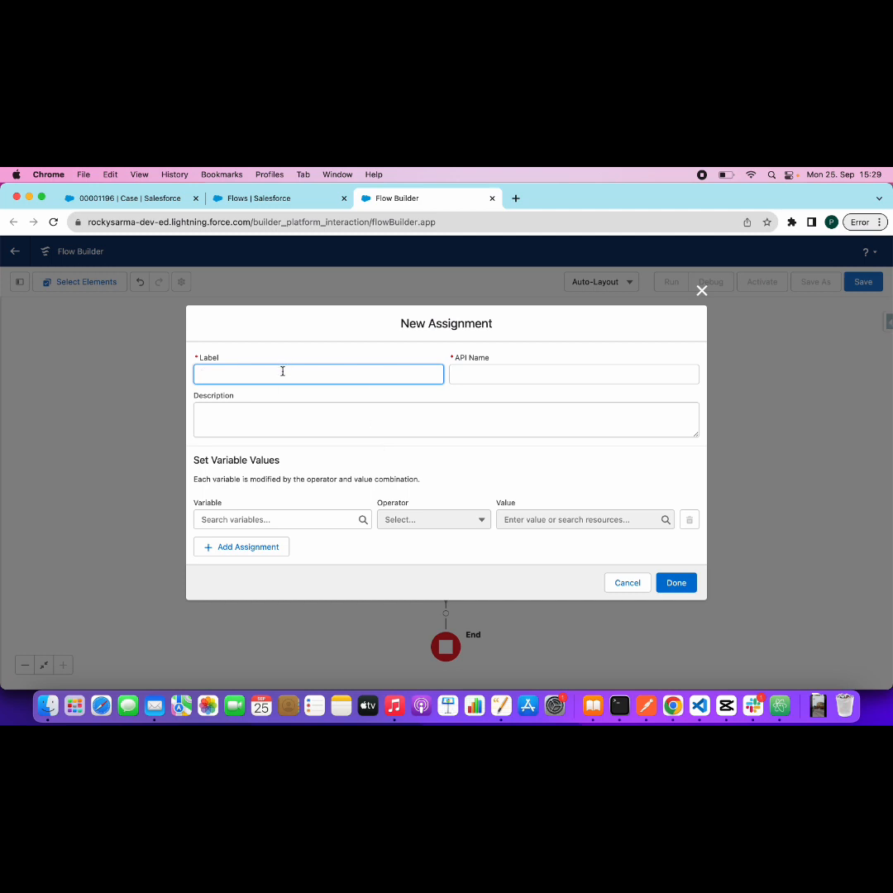
Step: Label the assignment "Create Child Case and Assign to Collection" and let its API name fill in from the label
type("Create Child Case and Assign to")
type("Collection")
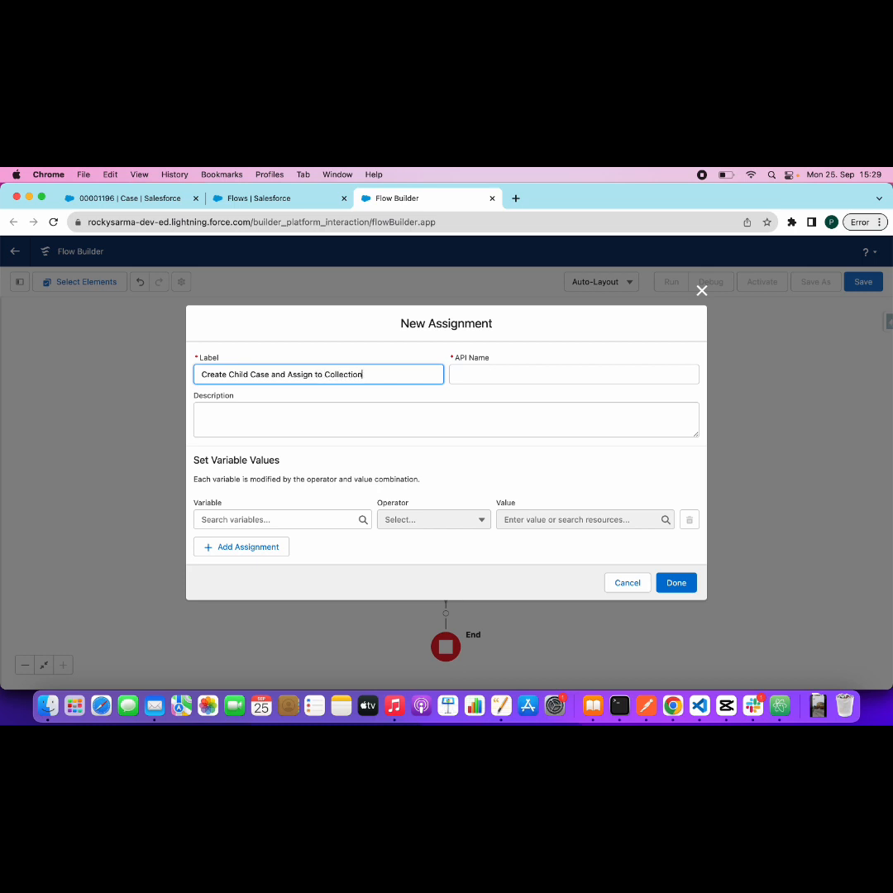
type(" Va")
double_click(213, 376)
type("Assig")
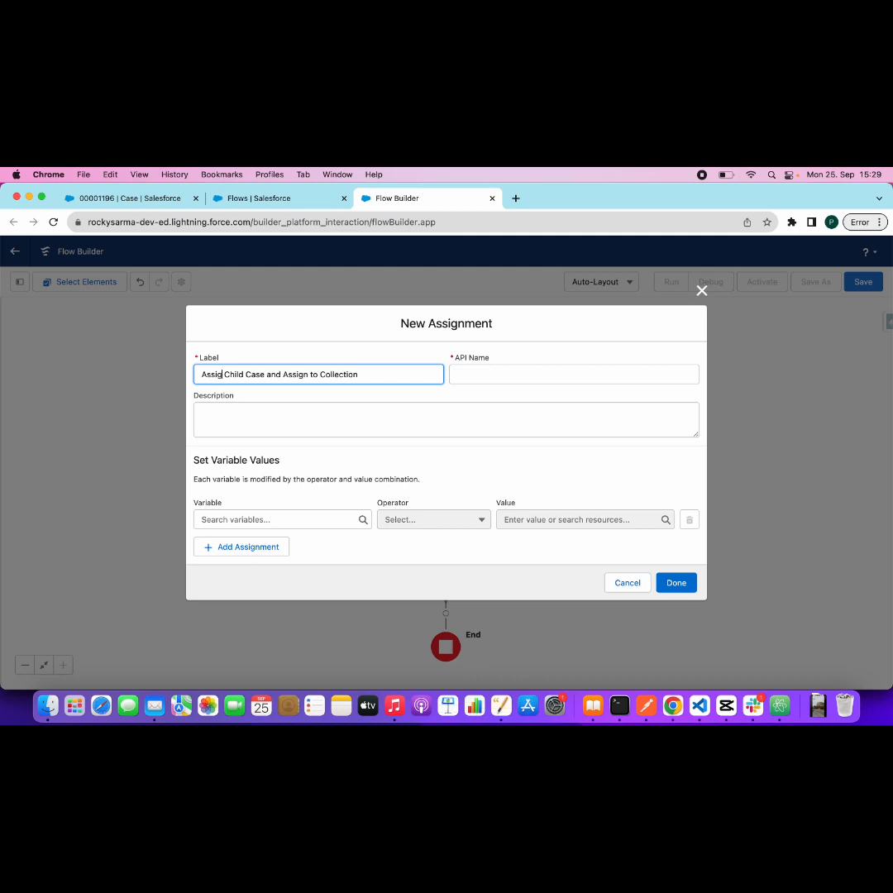
key("BackSpace")
key("BackSpace")
key("BackSpace")
key("BackSpace")
key("BackSpace")
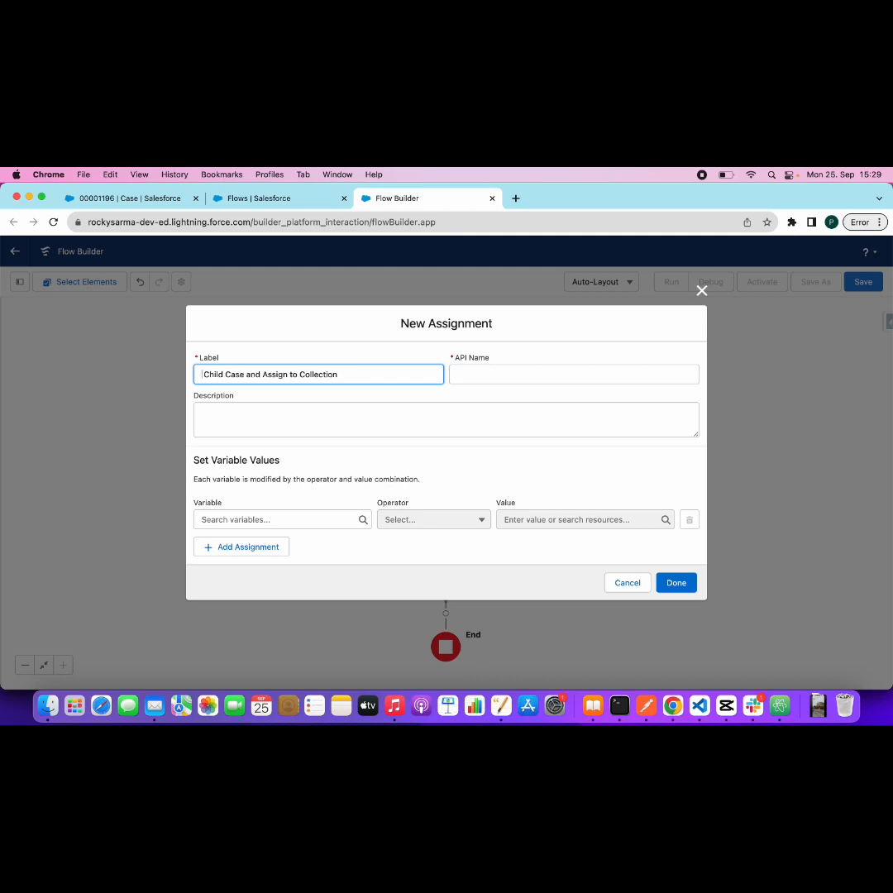
type("Create")
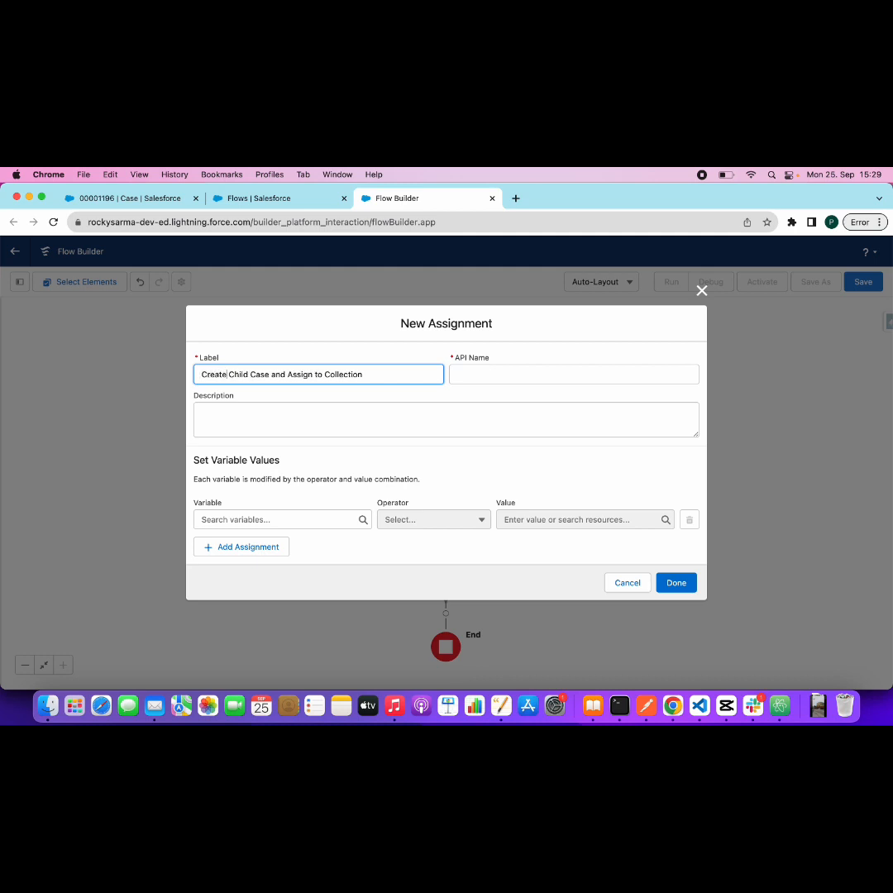
left_click(339, 420)
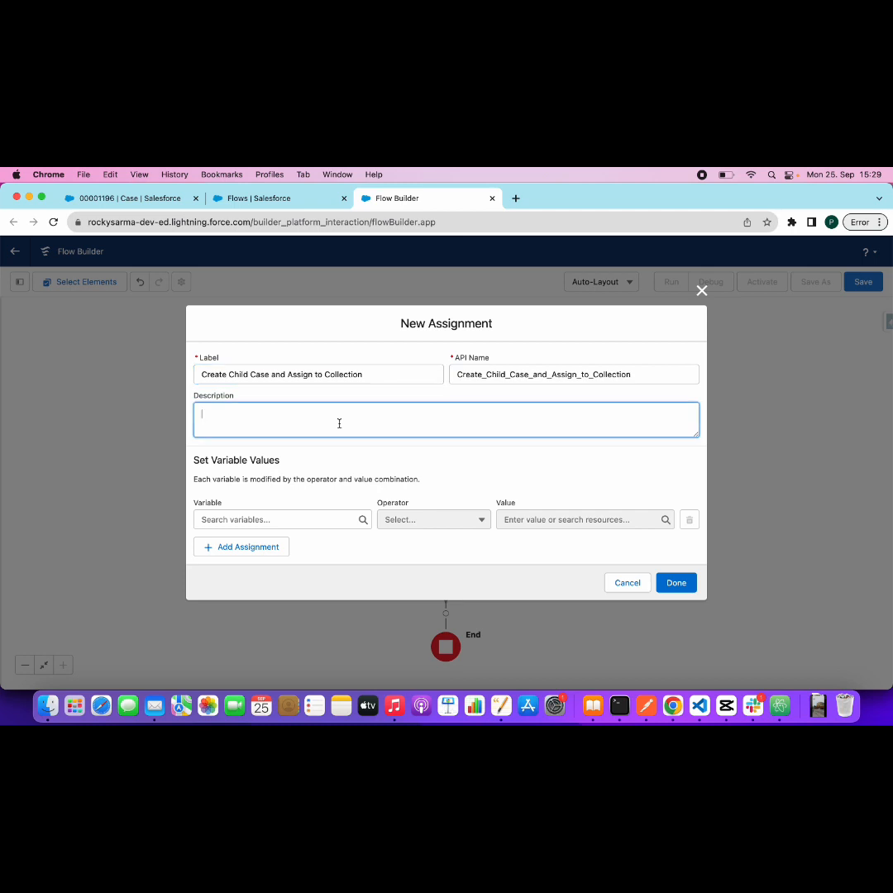
Step: Start a new Variable resource for the assignment with data type Record and object Case
left_click(273, 518)
left_click(254, 364)
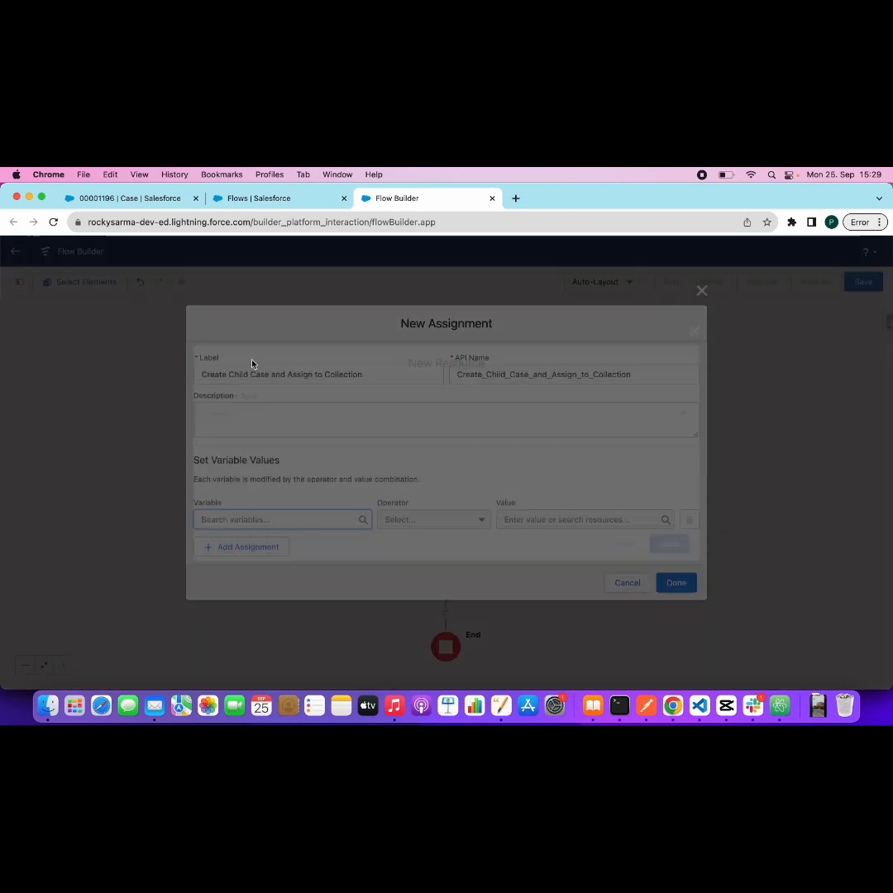
left_click(237, 411)
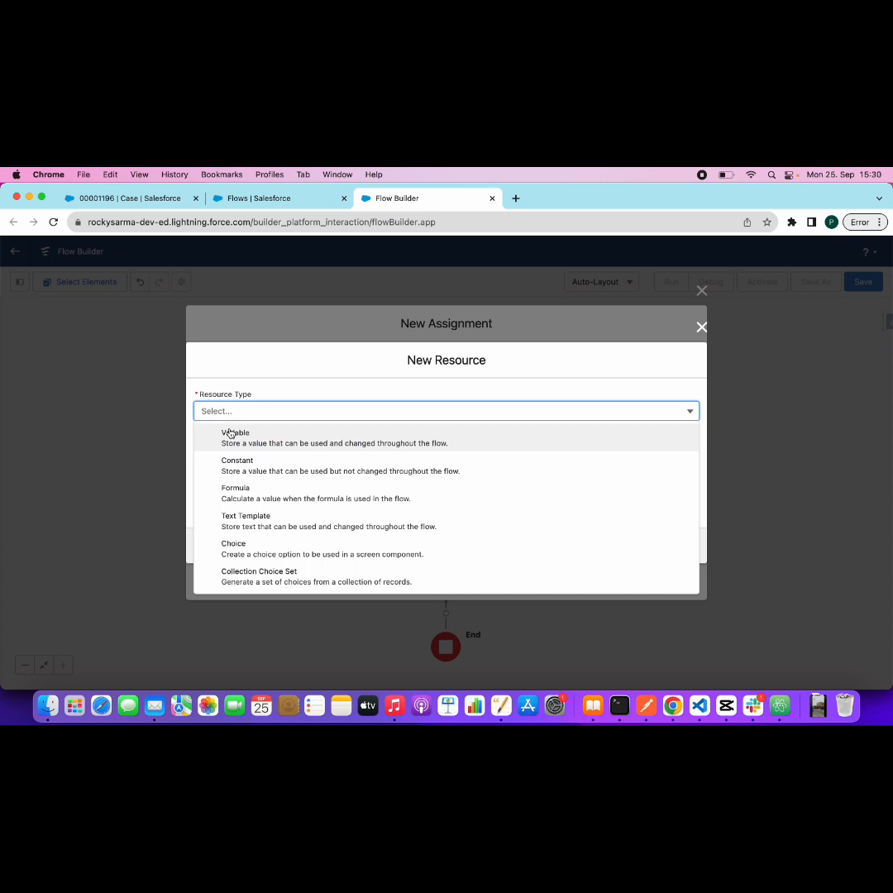
left_click(231, 434)
left_click(232, 531)
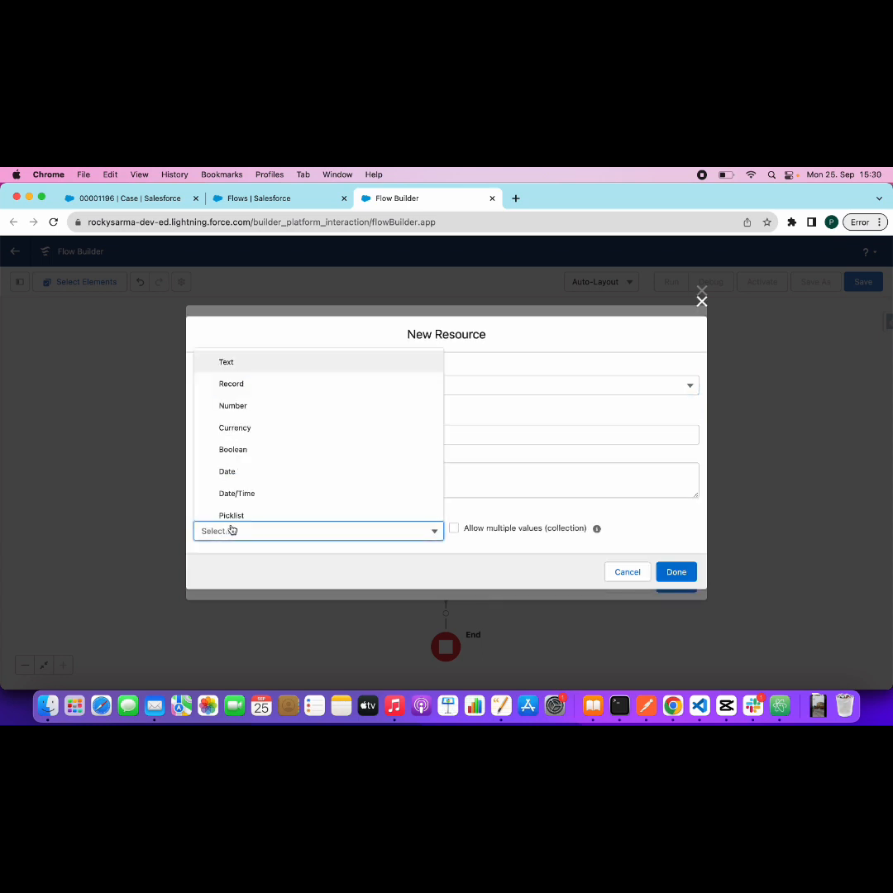
left_click(256, 385)
left_click(230, 531)
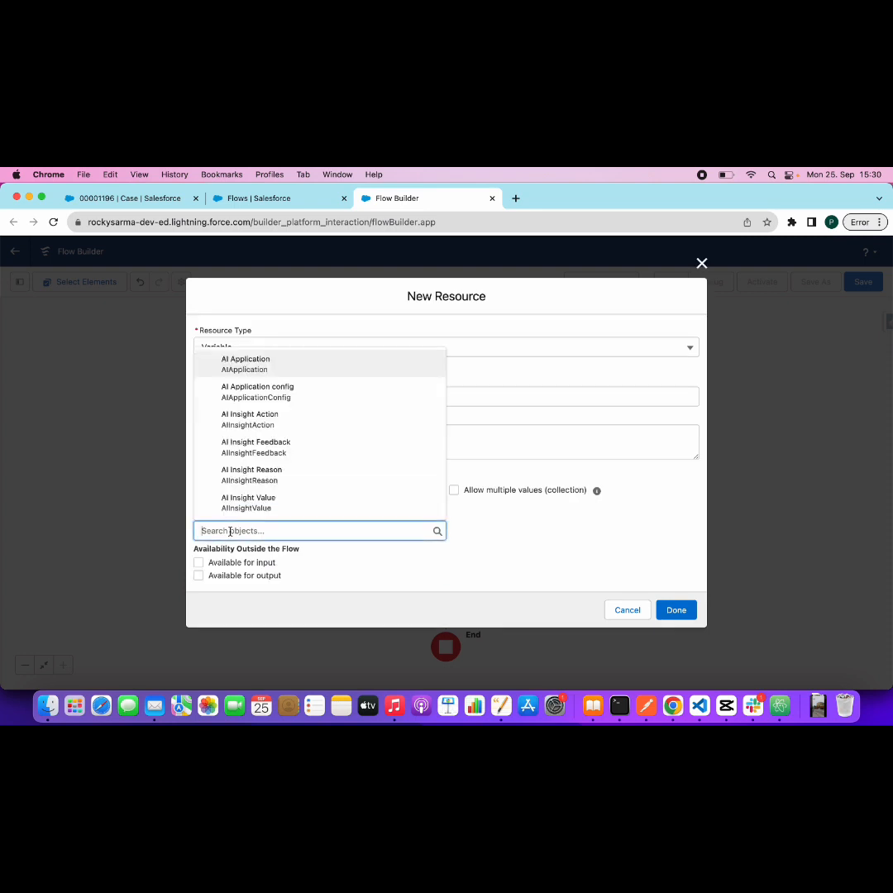
type("Case")
scroll(277, 505, "down", 1)
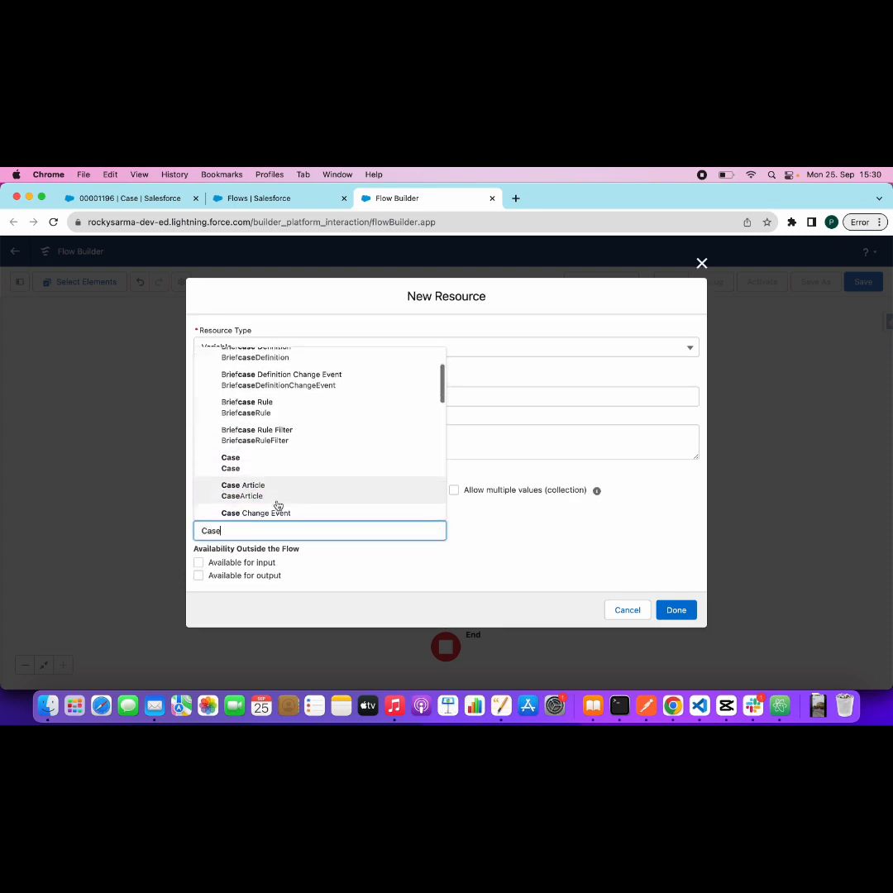
left_click(286, 471)
Step: Give the Case record variable the API name childCase and finish creating it
left_click(241, 396)
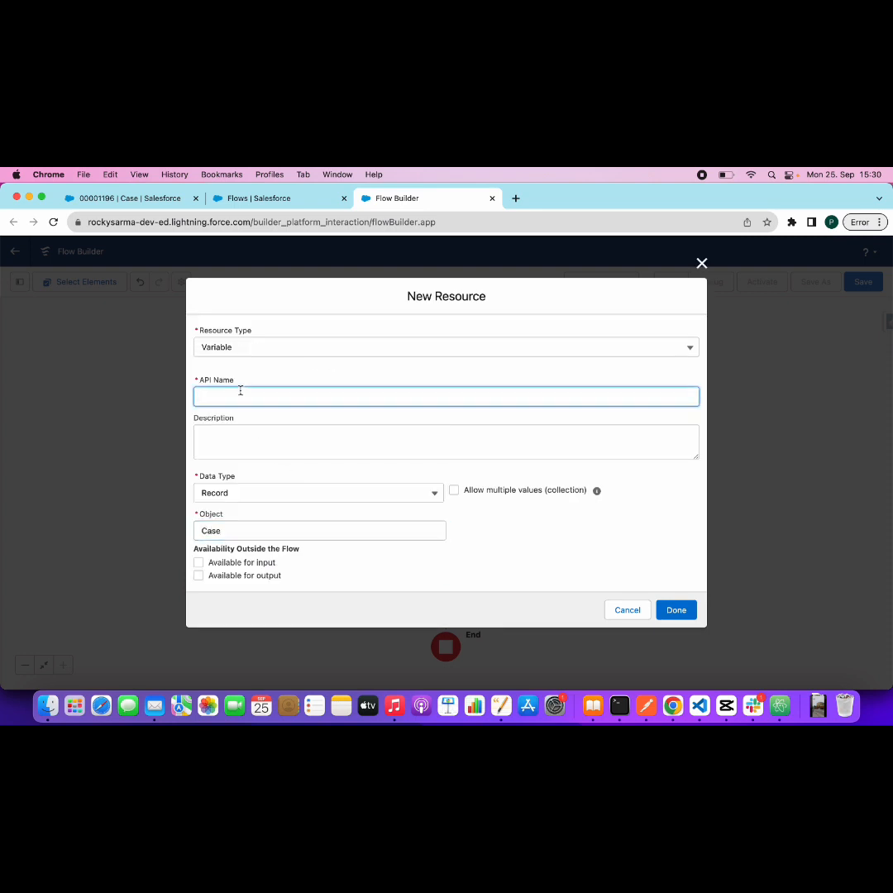
type("ChildCase")
left_click(493, 554)
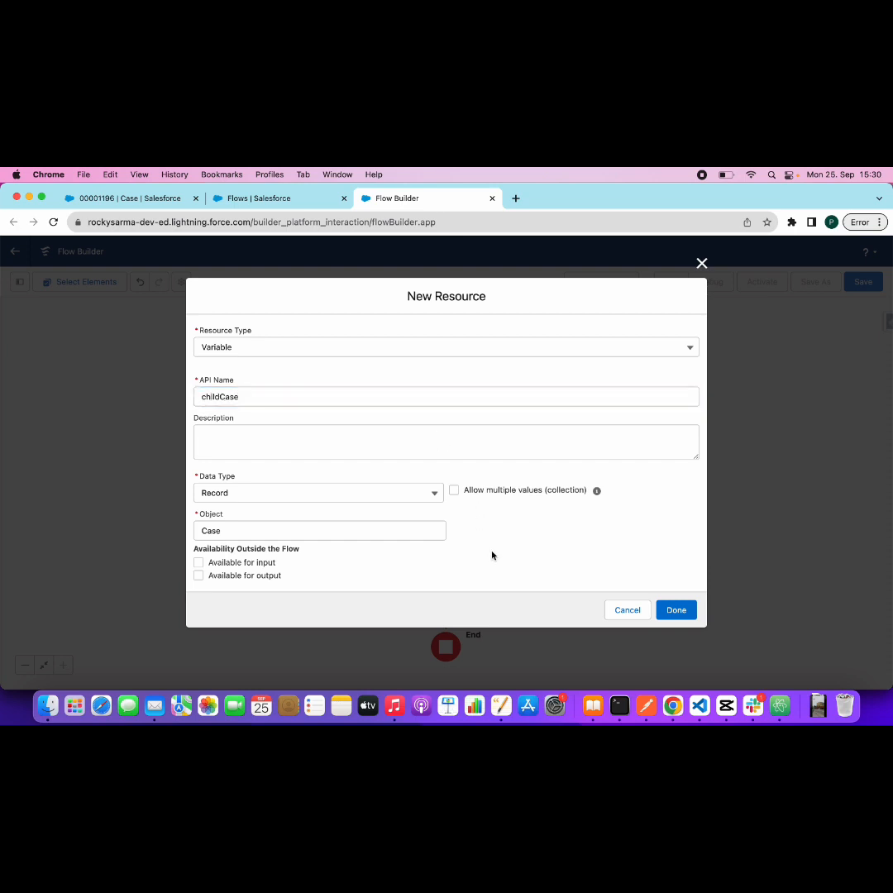
left_click(676, 609)
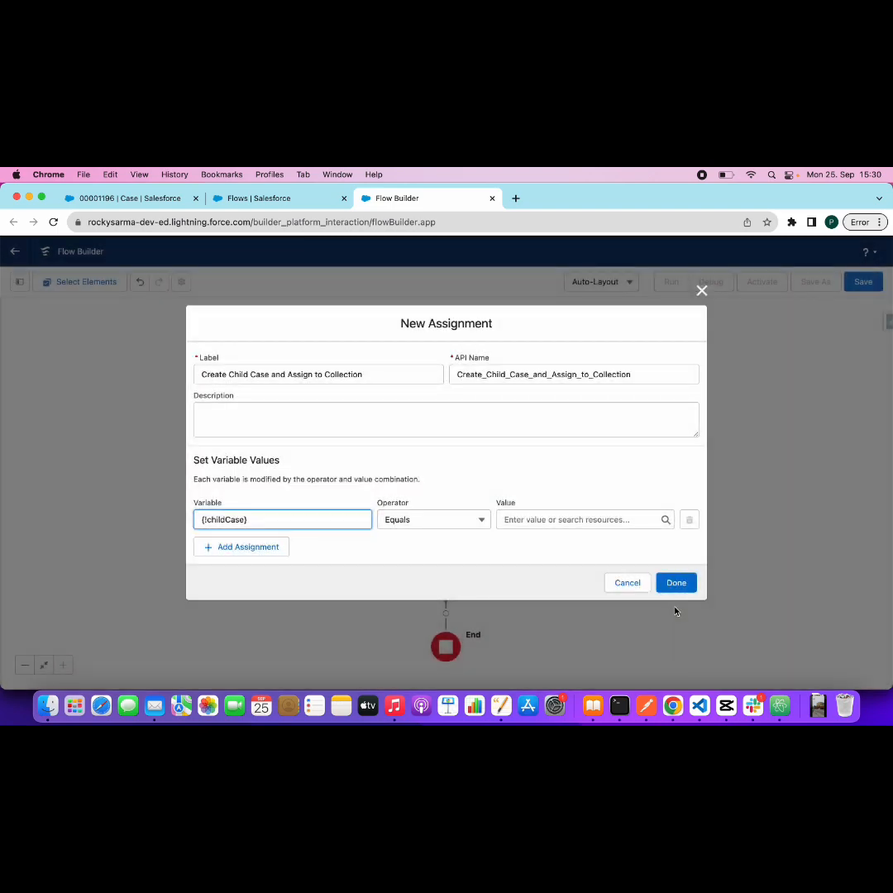
Step: Open the Cases list in a separate browser tab from the Parent Test Case record and switch to it
left_click(178, 199)
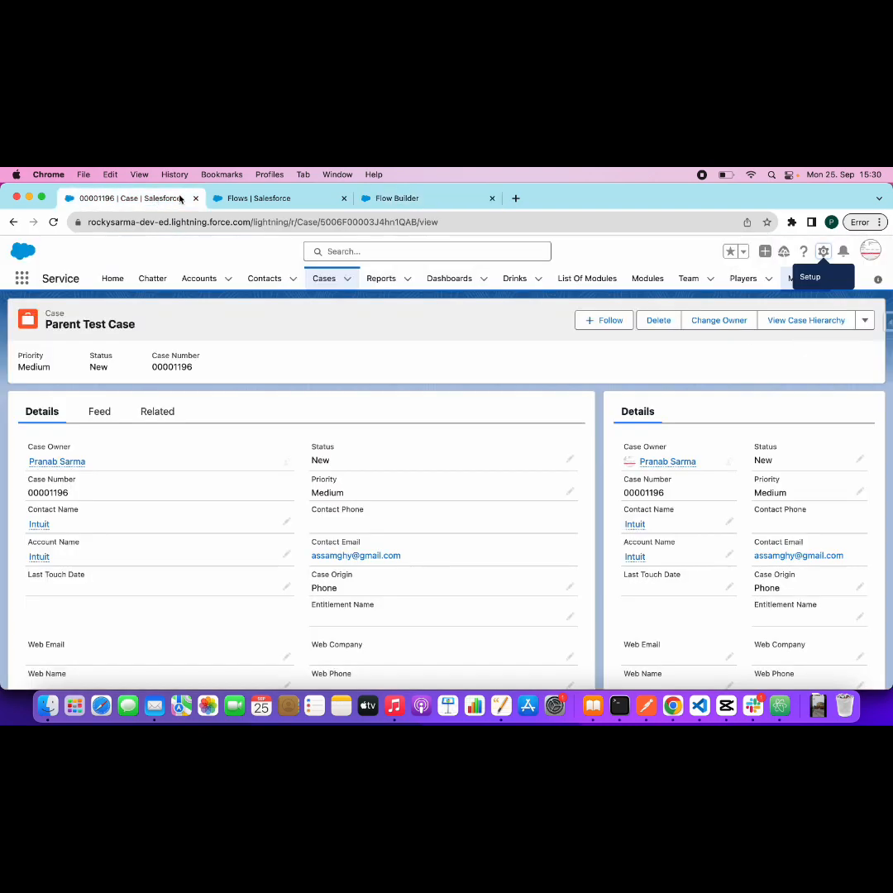
left_click(325, 281, "super")
left_click(270, 201)
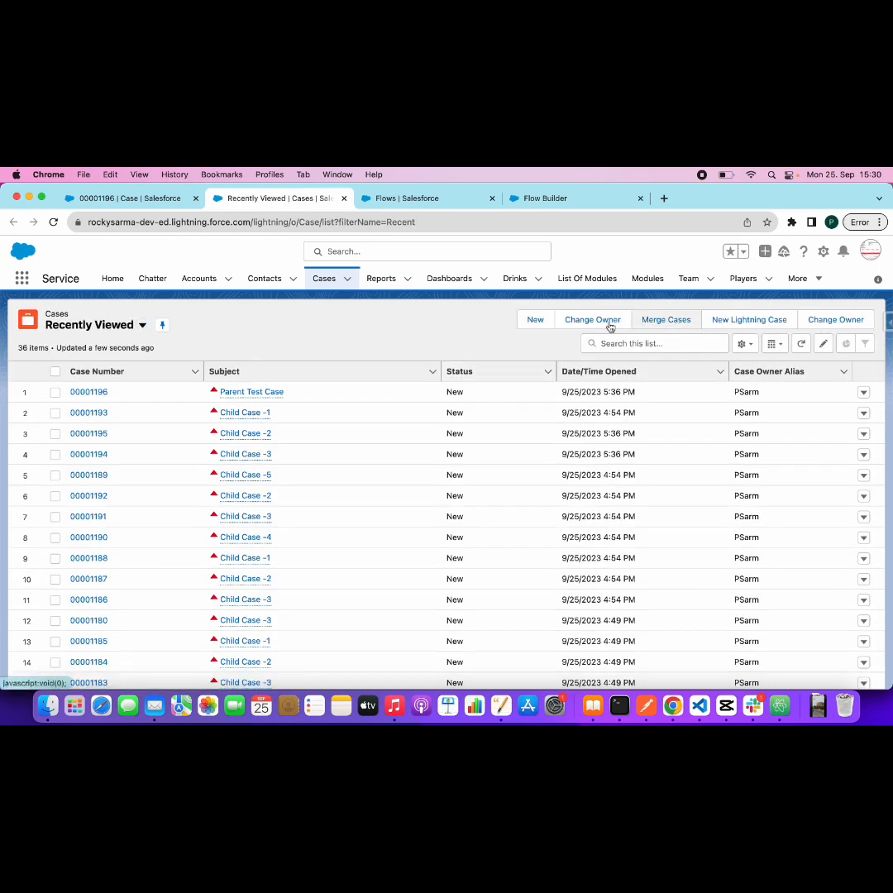
Step: Open a blank New Case form to view its required fields, and return to the assignment in Flow Builder
left_click(534, 321)
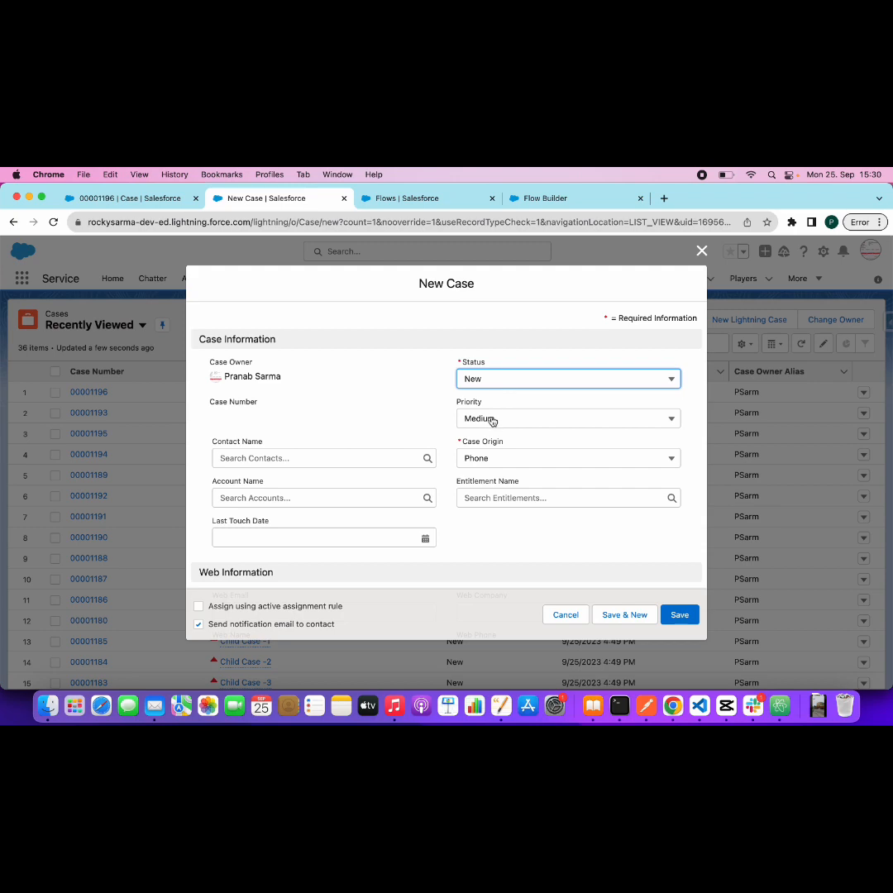
left_click(399, 198)
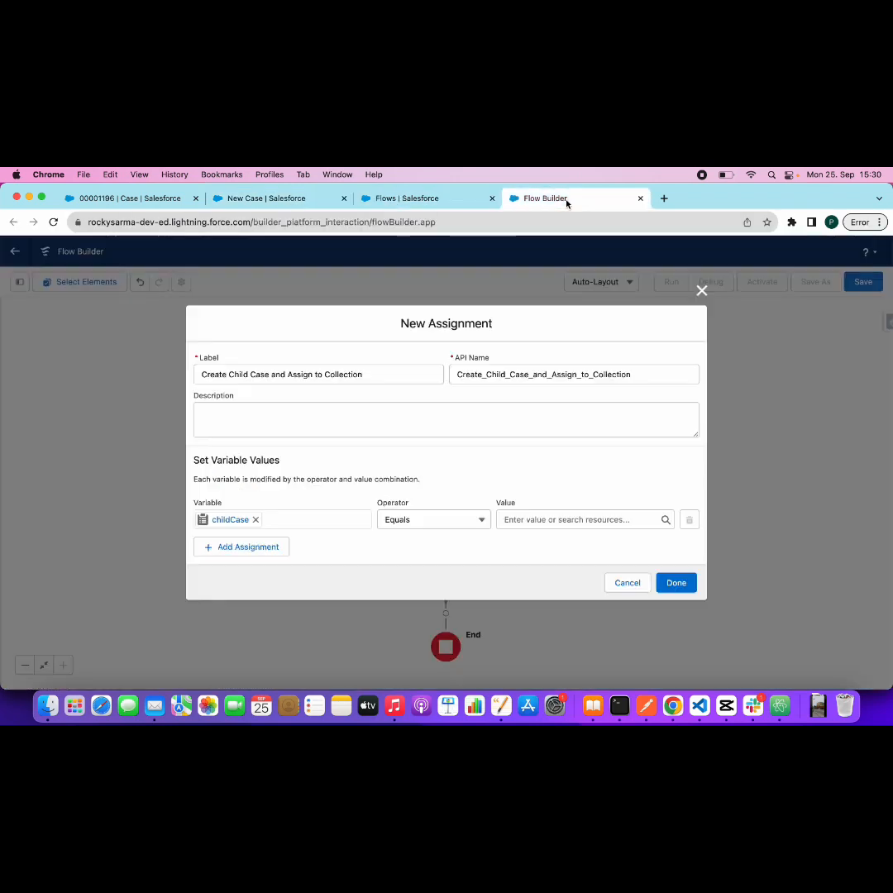
left_click(562, 199)
Step: Set the first assignment row so that the childCase record's Status field equals New
left_click(235, 521)
key("BackSpace")
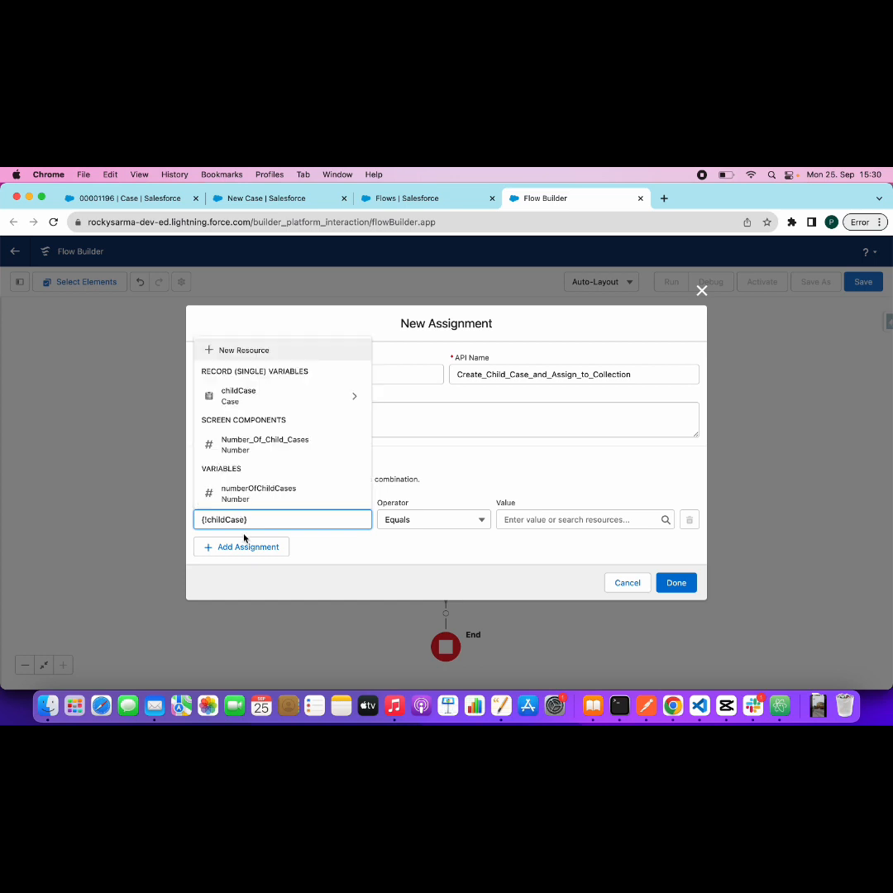
type(".sta")
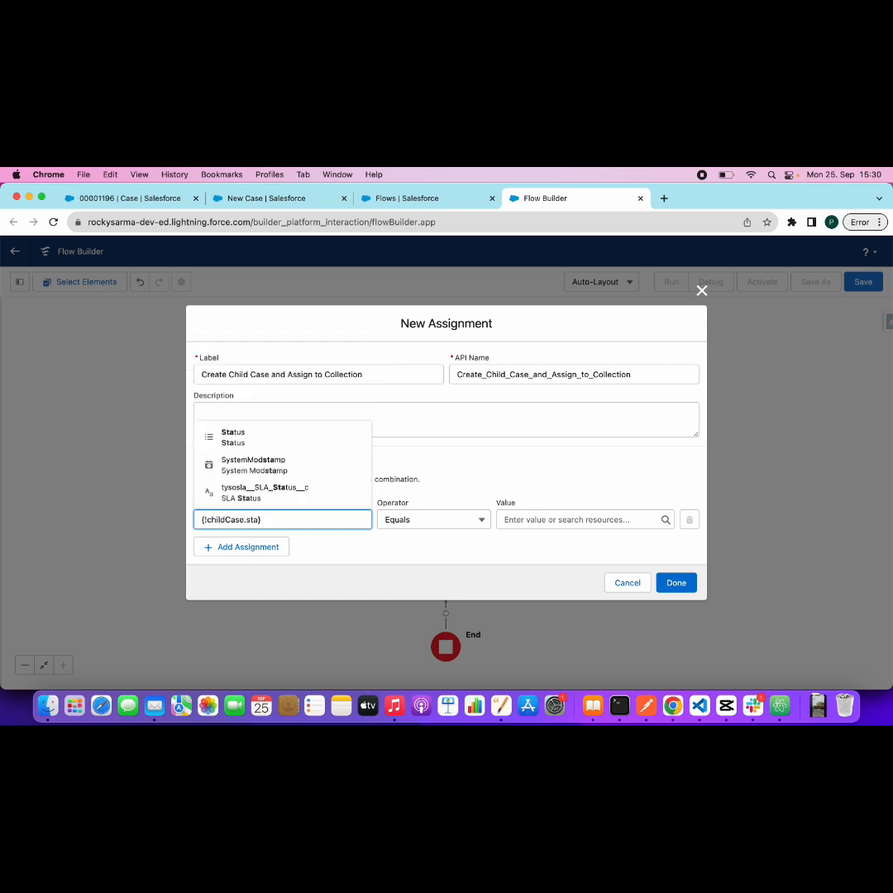
left_click(258, 441)
left_click(561, 521)
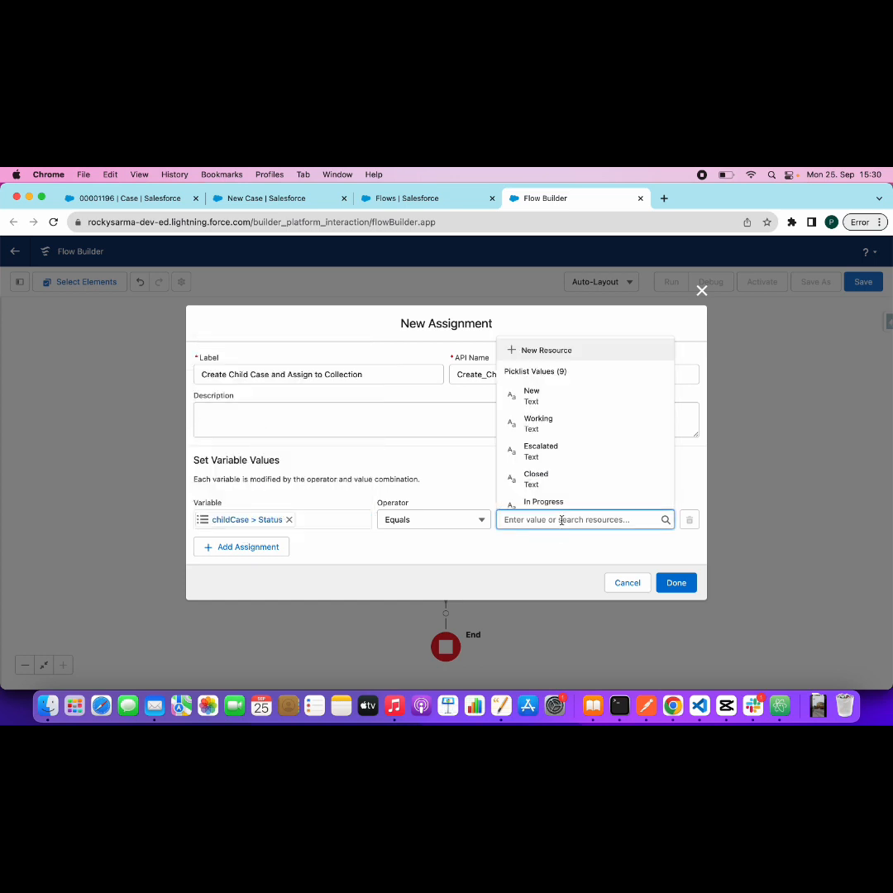
left_click(532, 394)
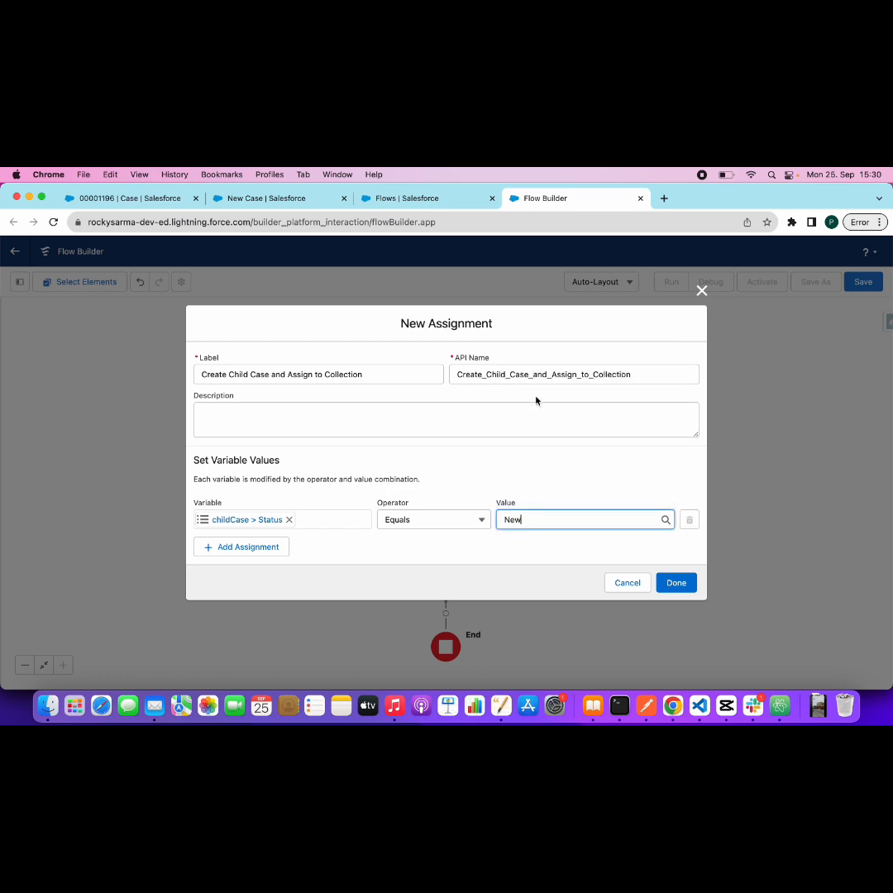
Step: Add a second assignment row setting the childCase record's Priority field to Medium
left_click(254, 547)
left_click(254, 542)
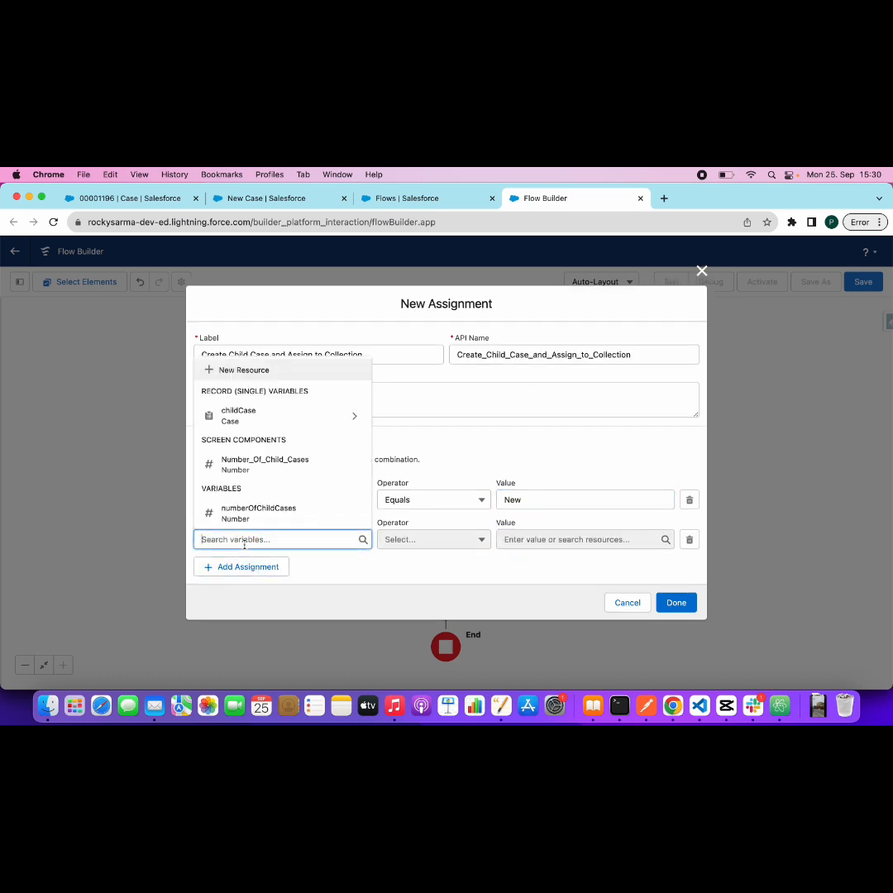
type("chil")
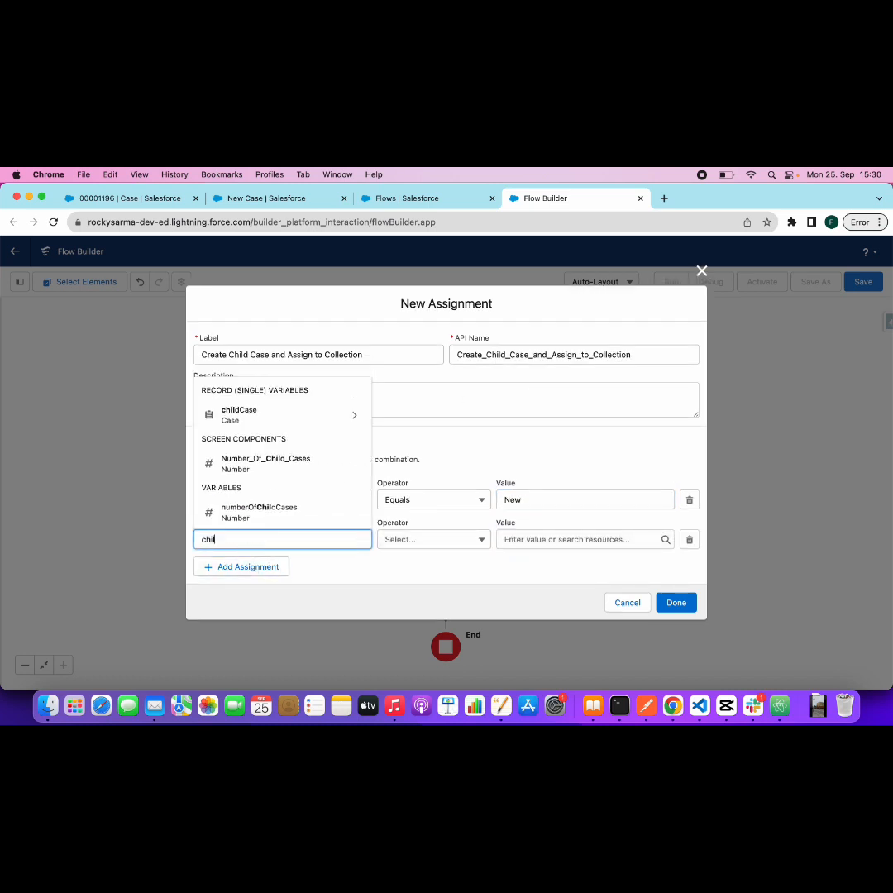
left_click(273, 417)
type("prio")
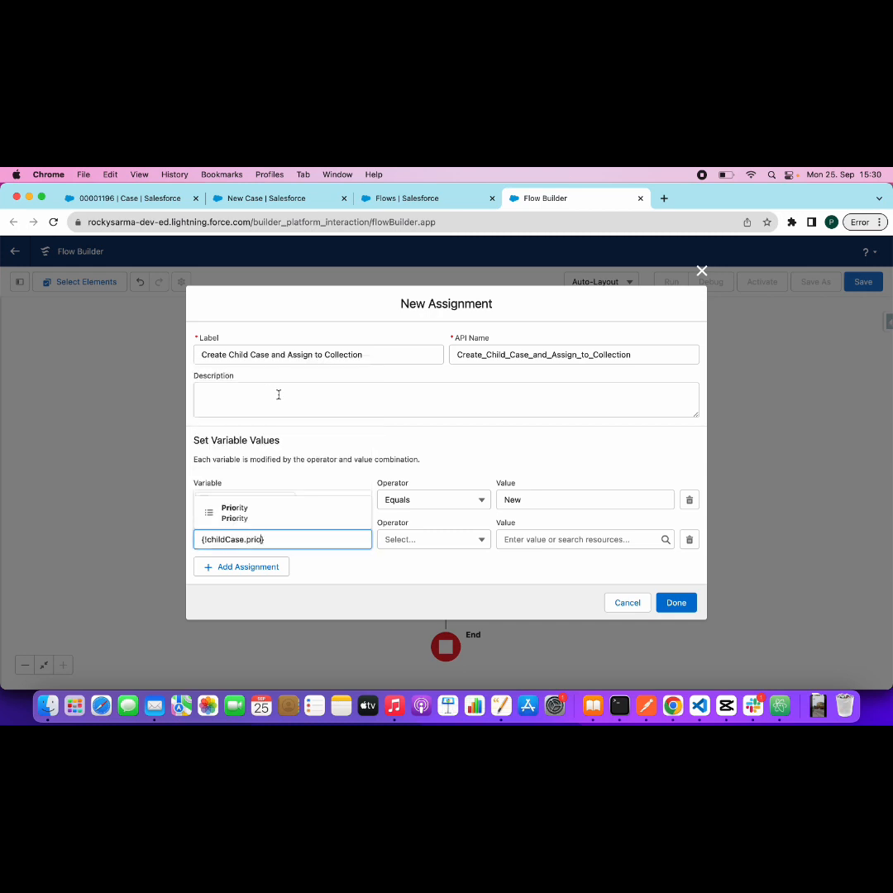
left_click(248, 511)
left_click(548, 546)
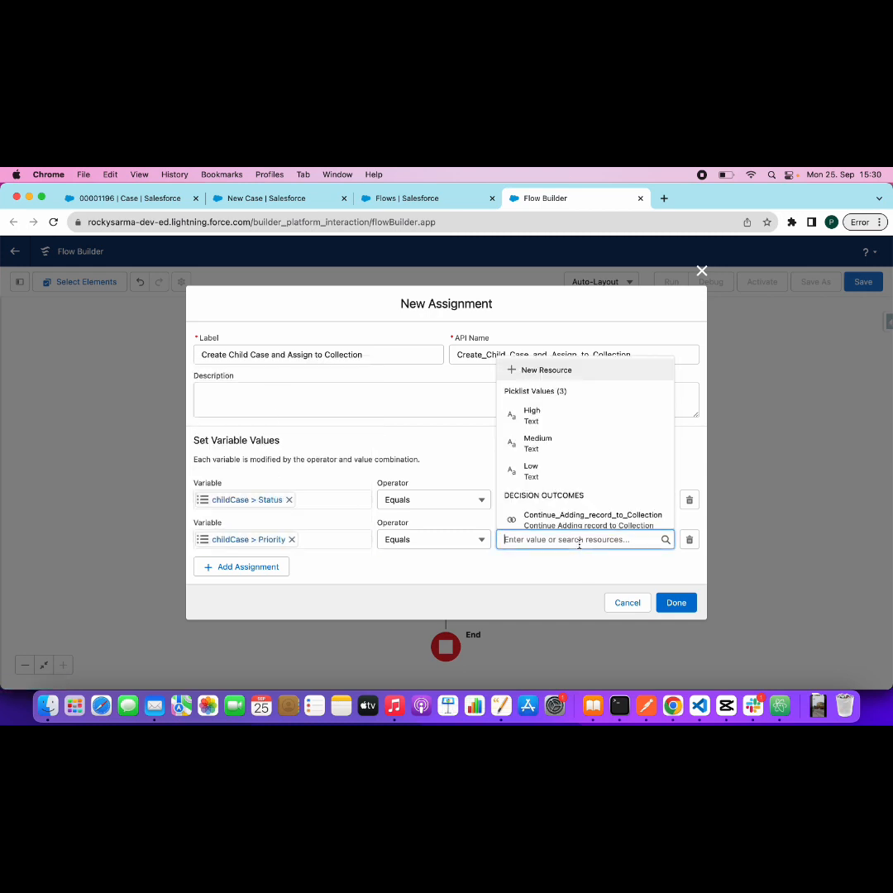
left_click(550, 443)
left_click(359, 573)
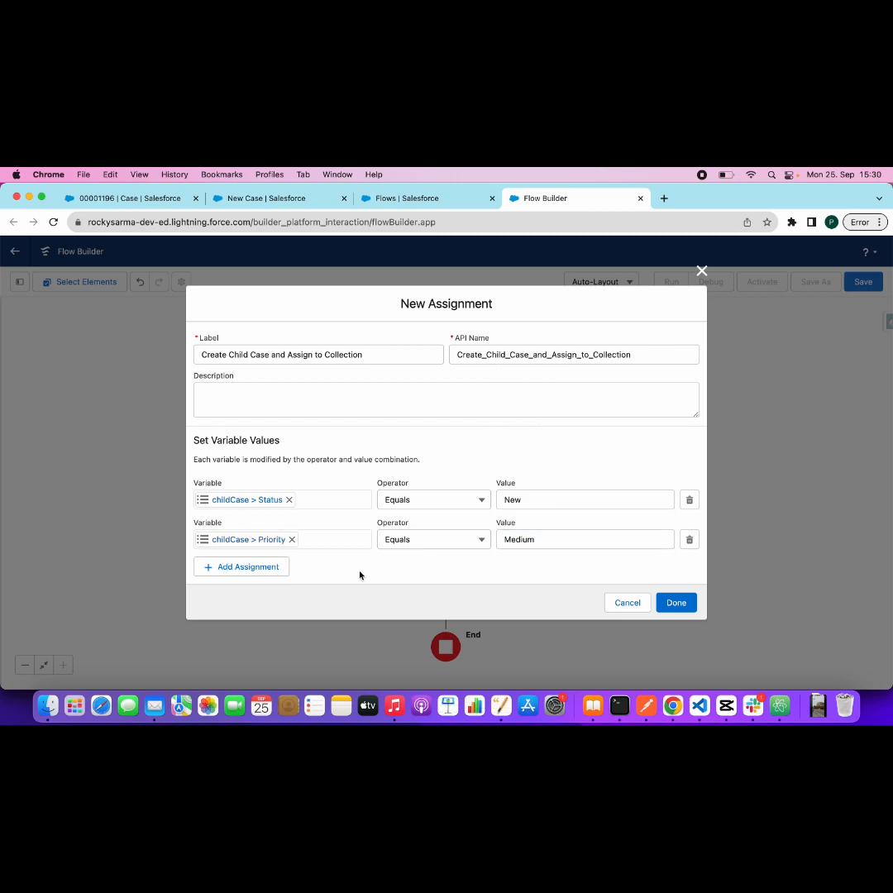
Step: Add a third assignment row setting the childCase record's Case Origin field to Phone
left_click(268, 573)
left_click(253, 560)
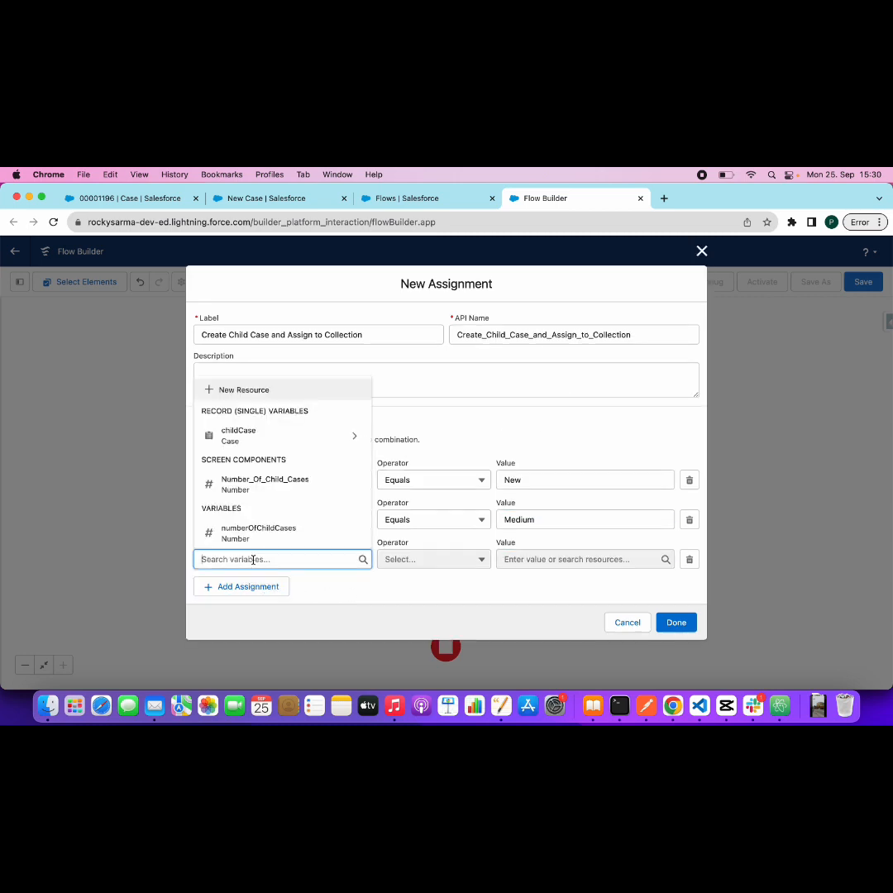
type("child")
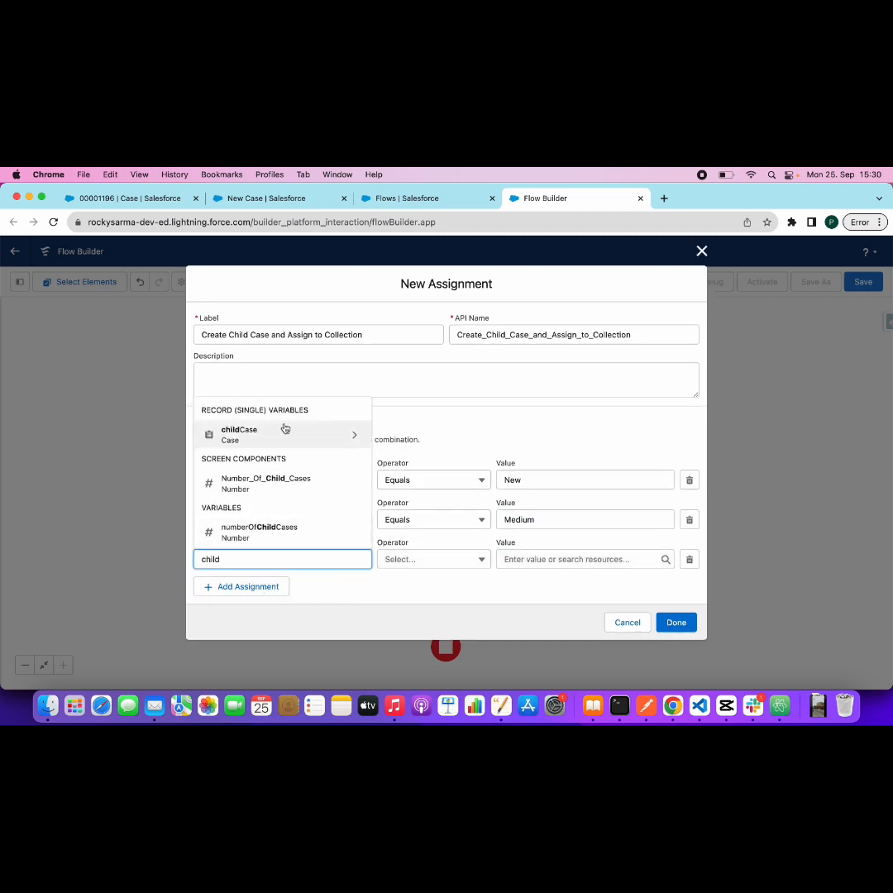
left_click(284, 430)
type("ori")
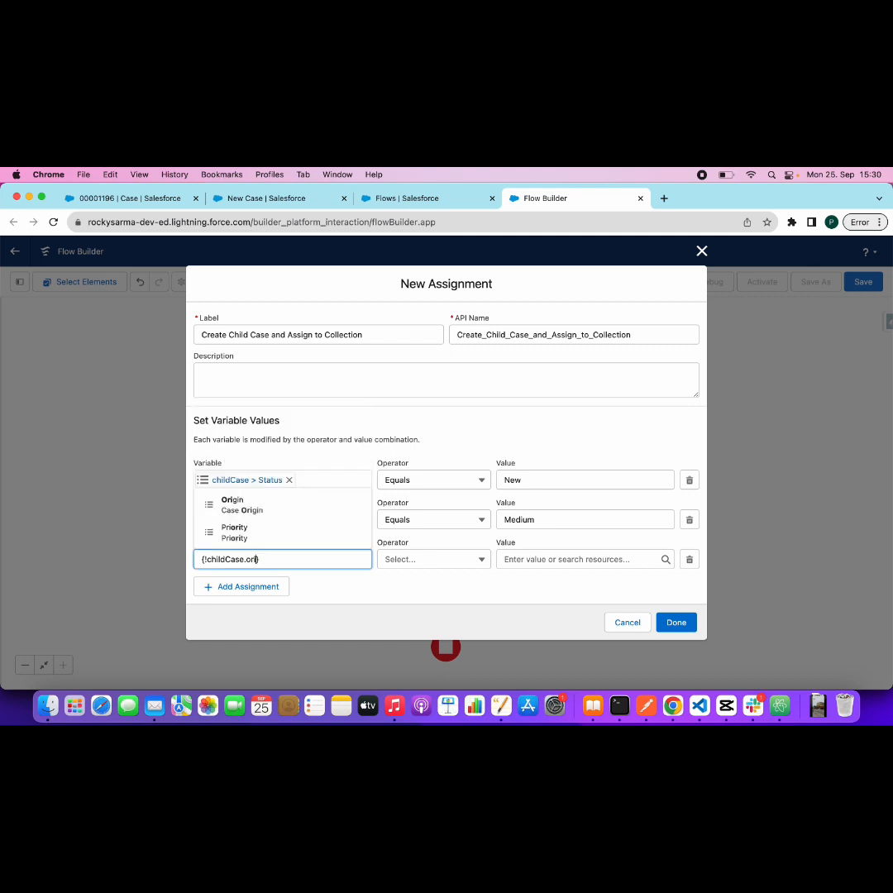
left_click(265, 506)
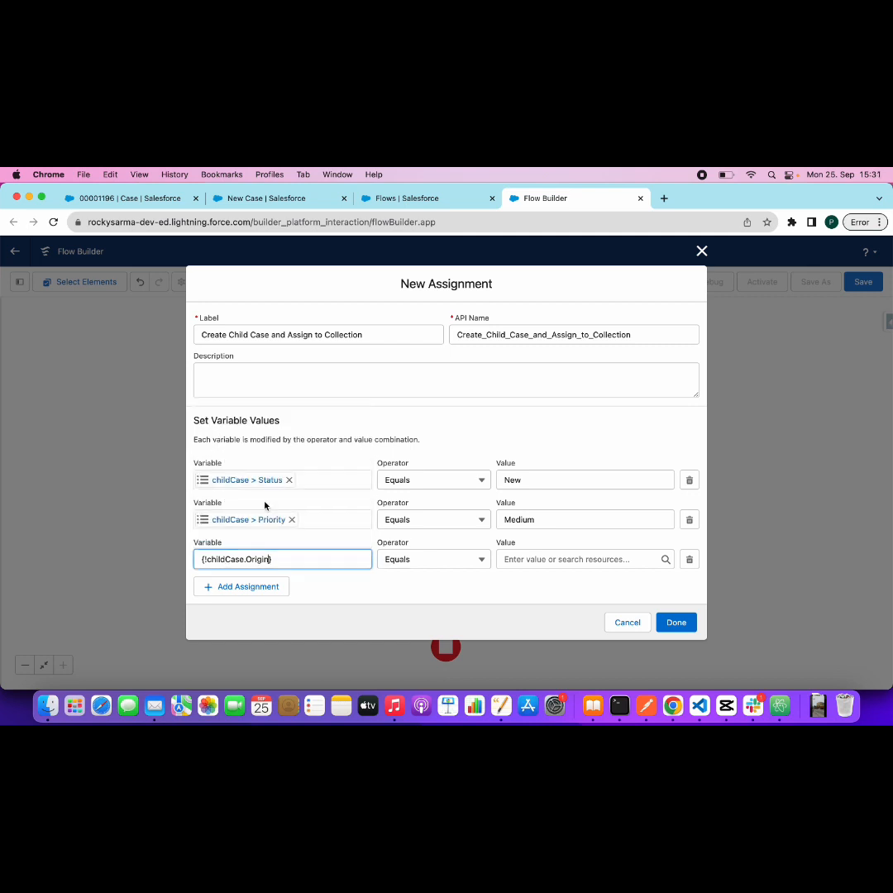
left_click(515, 560)
left_click(561, 443)
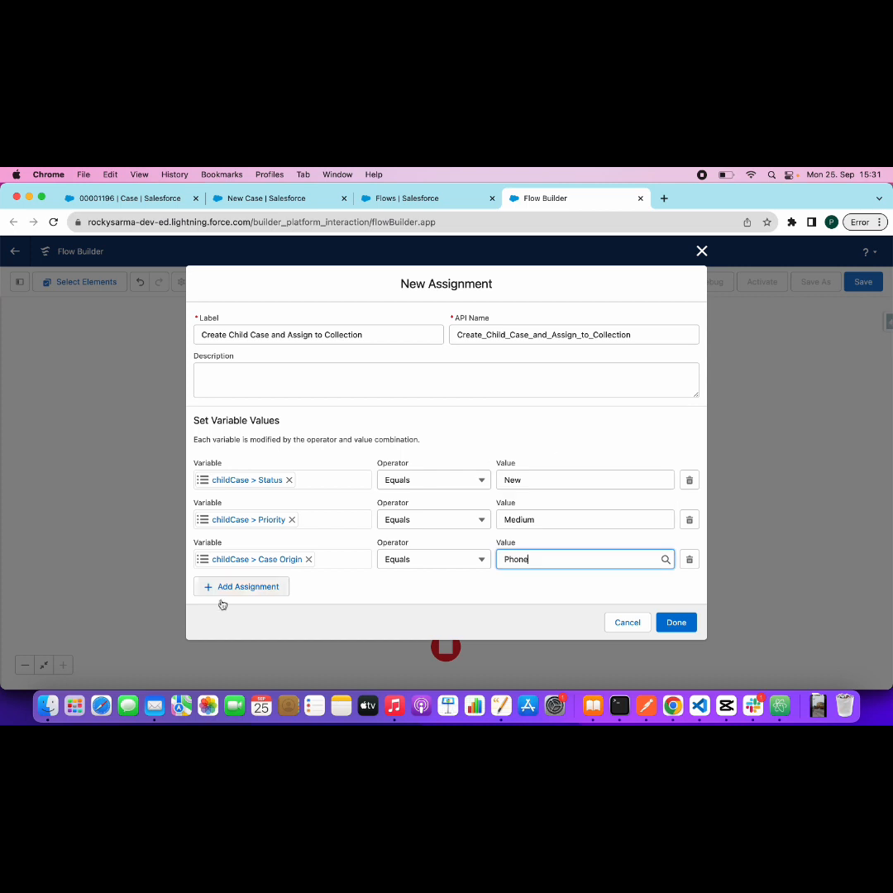
Step: Add a fourth assignment row and search its variables for "chi"
left_click(237, 589)
scroll(238, 595, "down", 1)
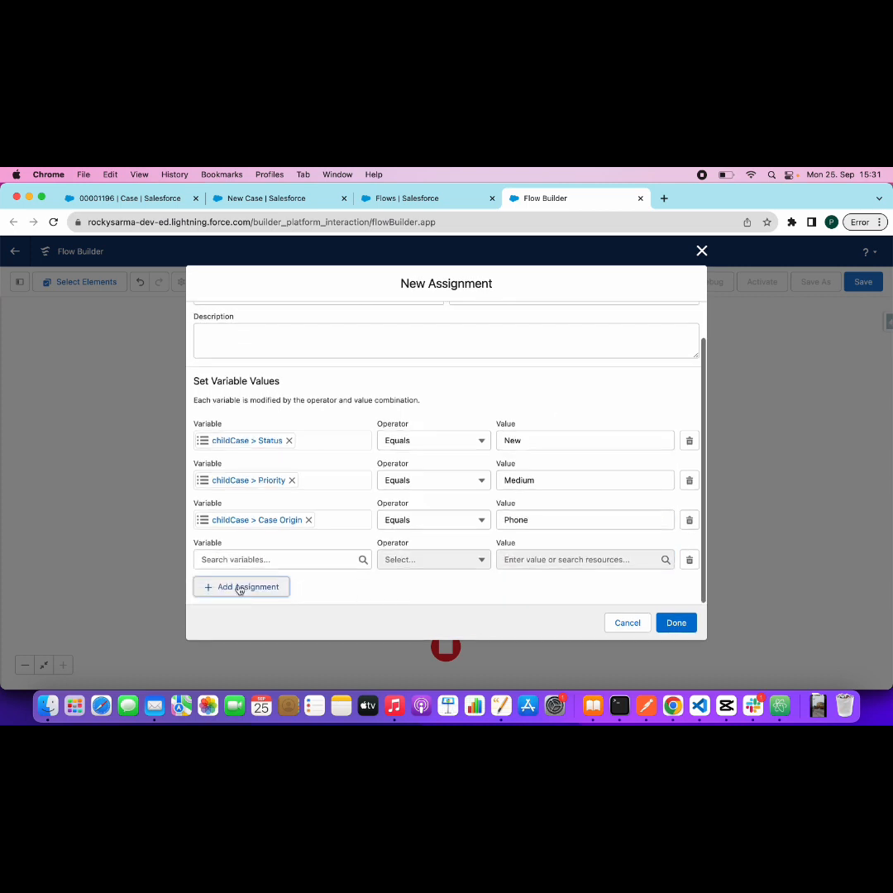
left_click(243, 560)
type("chi")
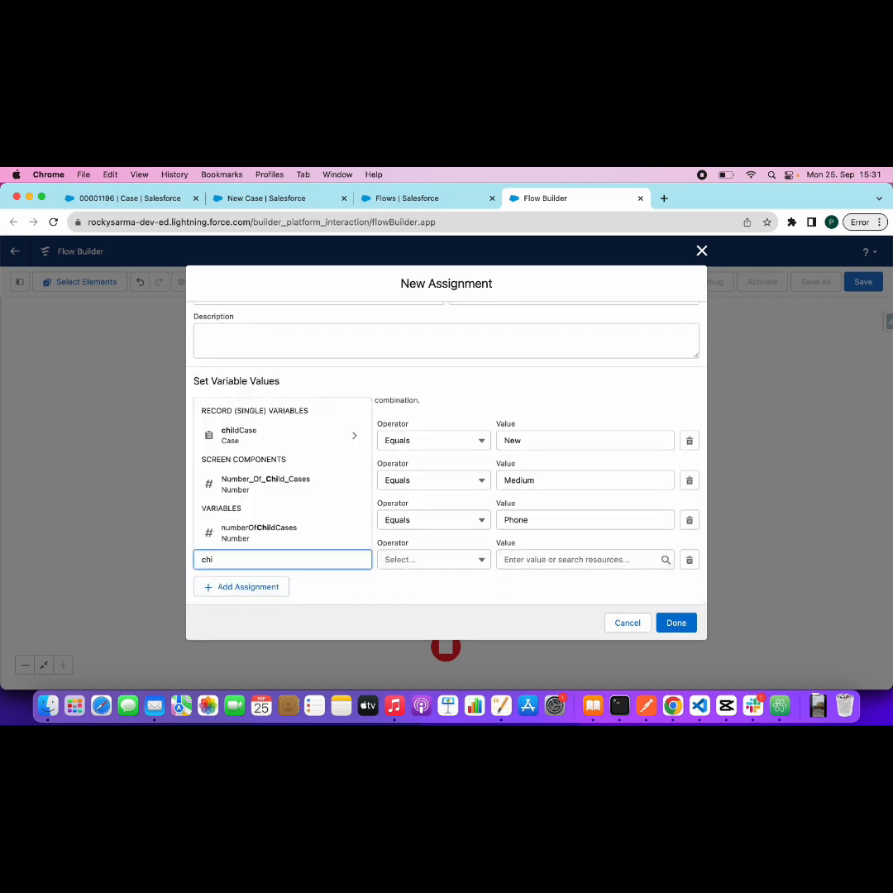
Step: Review the remaining fields of the New Case form down to Subject and Description, and return to Flow Builder
left_click(286, 198)
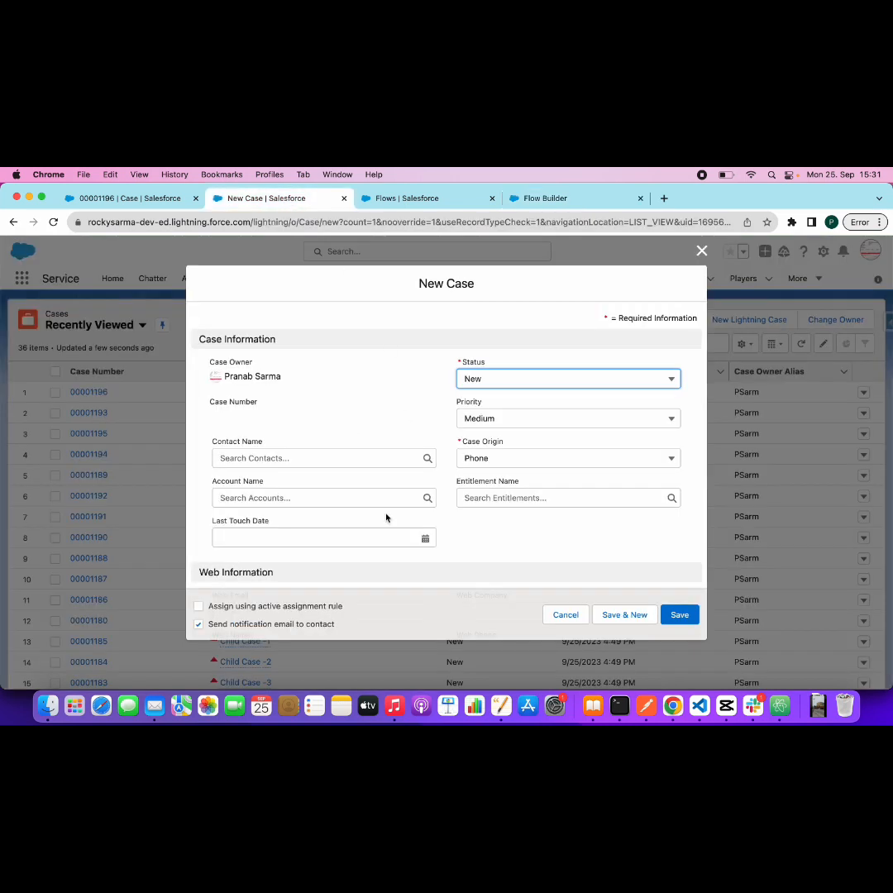
scroll(385, 517, "down", 5)
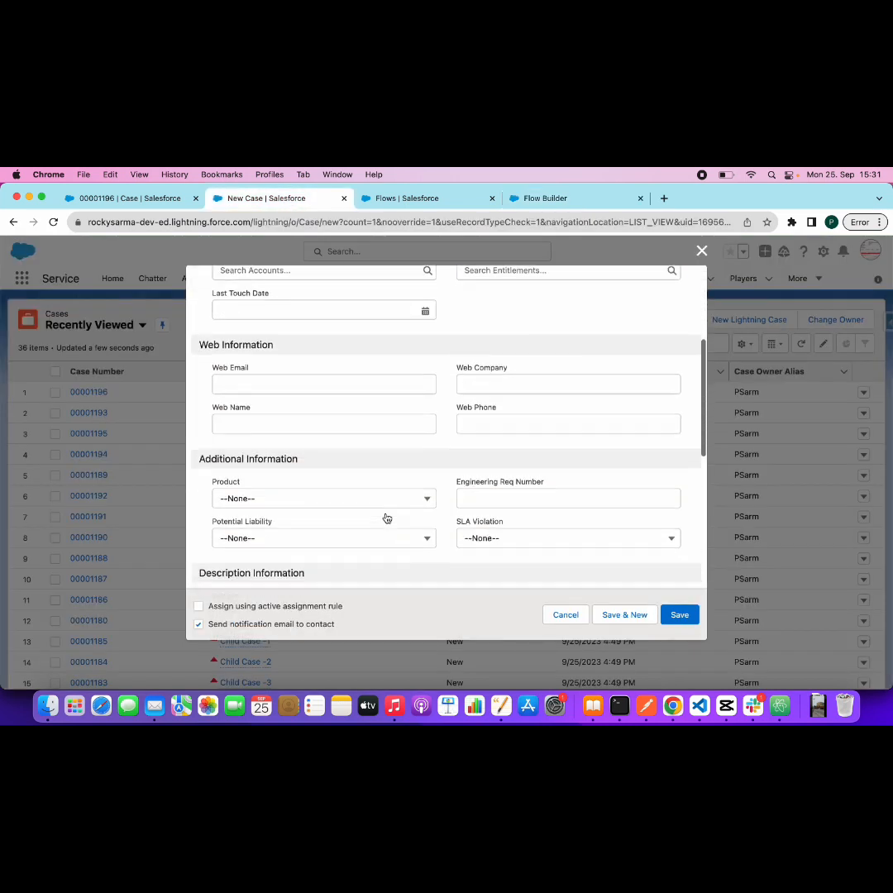
scroll(386, 518, "down", 3)
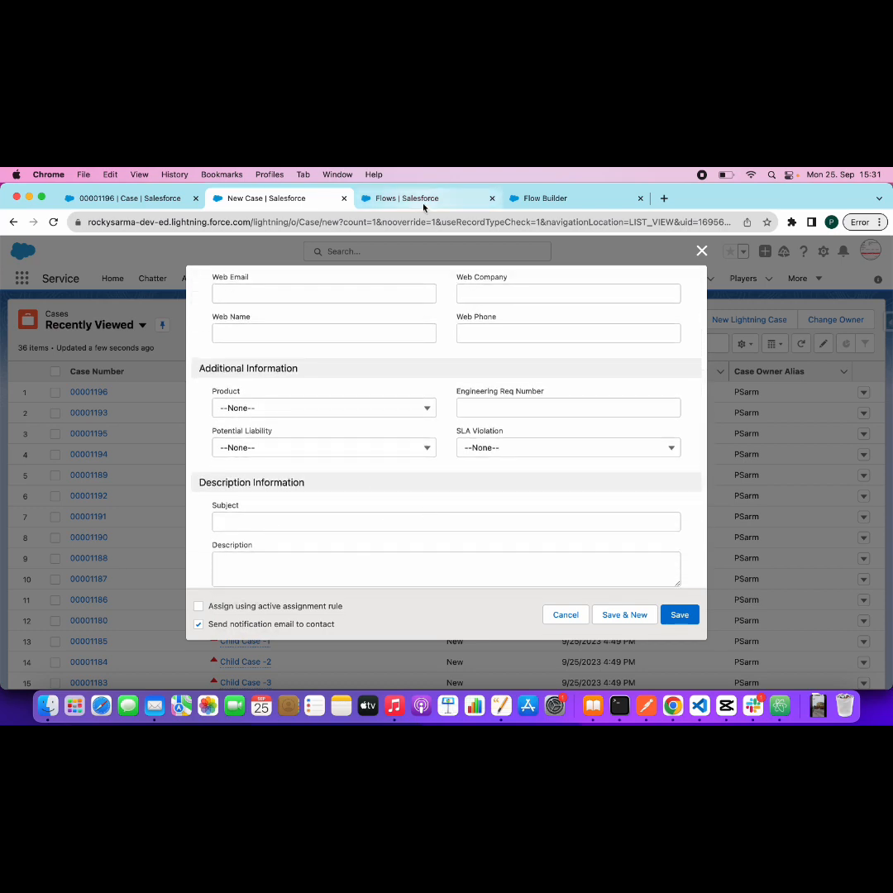
left_click(413, 198)
left_click(525, 198)
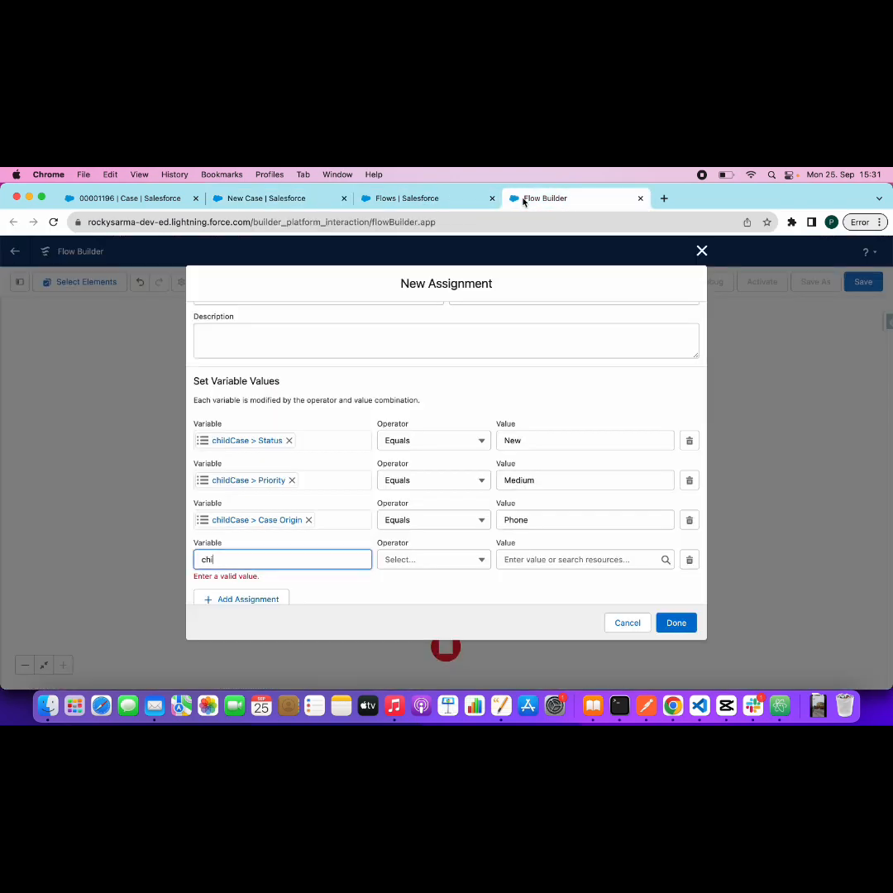
Step: Choose the childCase record's Subject field as the variable of the fourth assignment row
left_click(279, 562)
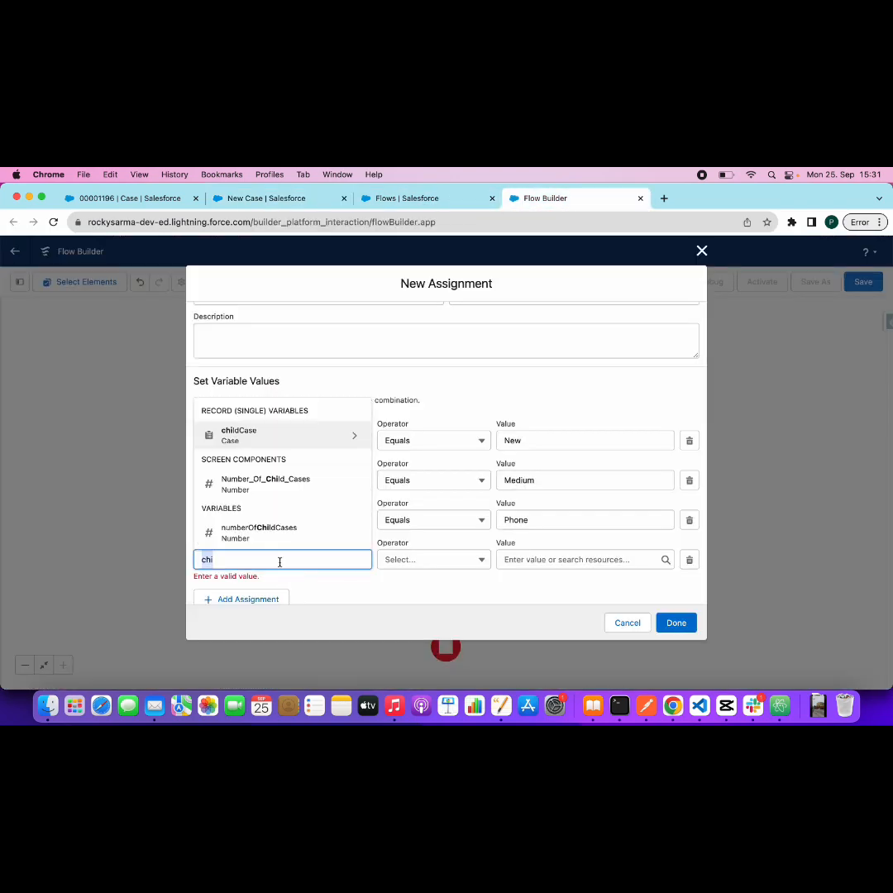
left_click(291, 434)
type("sub")
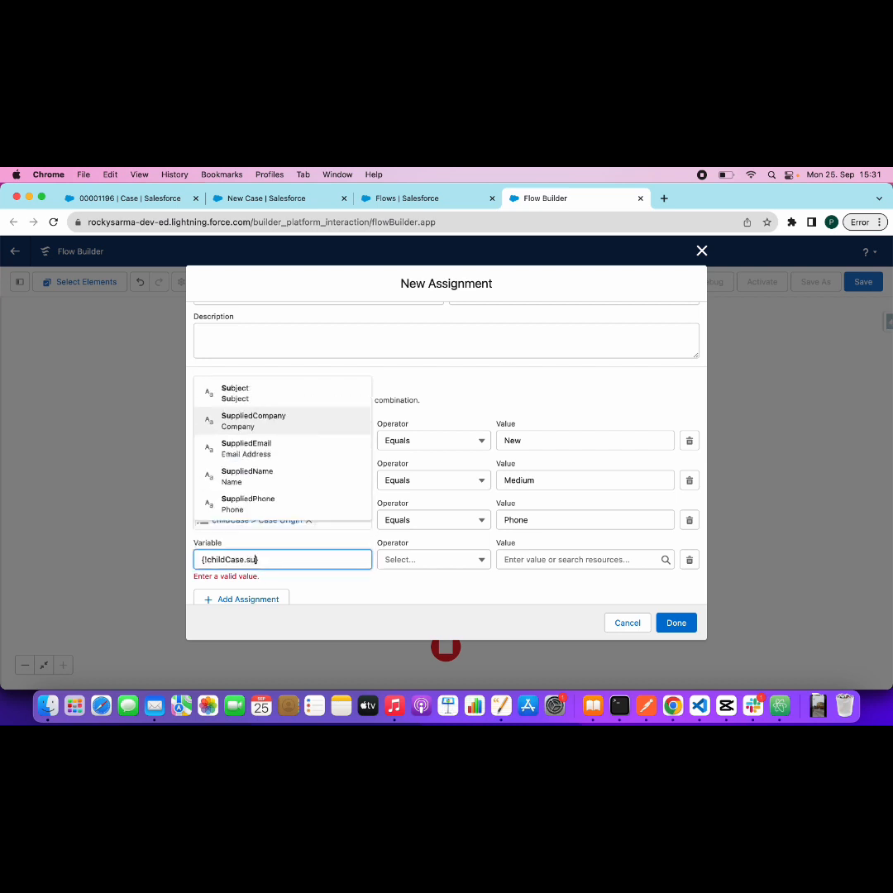
left_click(285, 532)
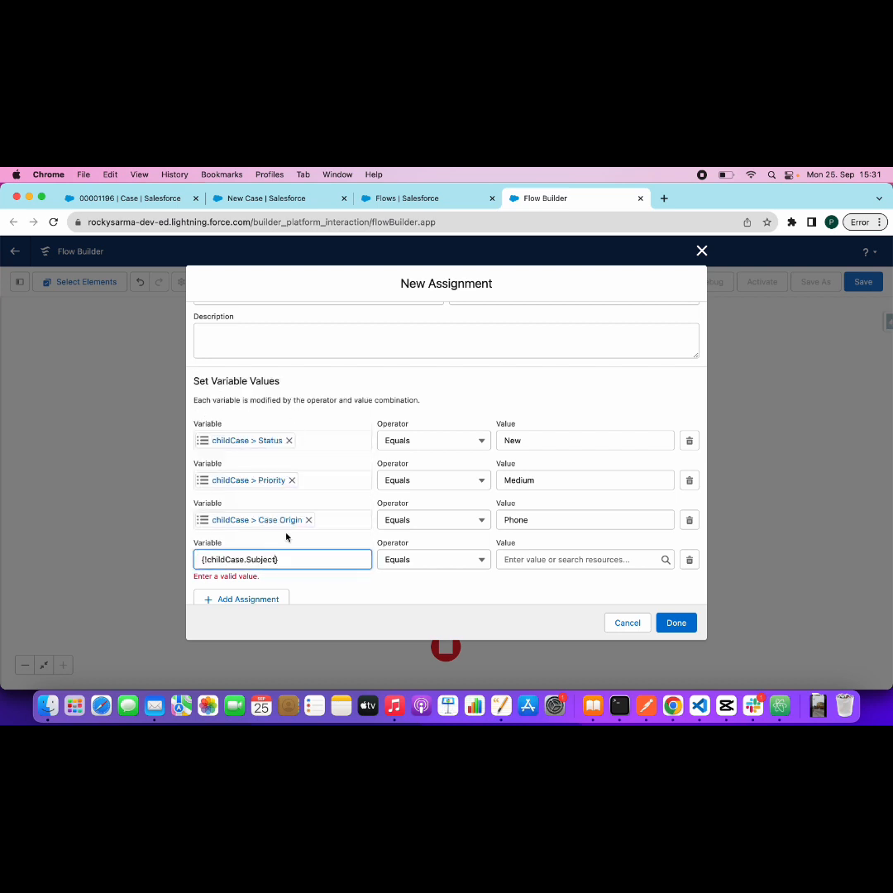
Step: Start a new Formula resource with data type Text for the value of the childCase Subject
left_click(549, 557)
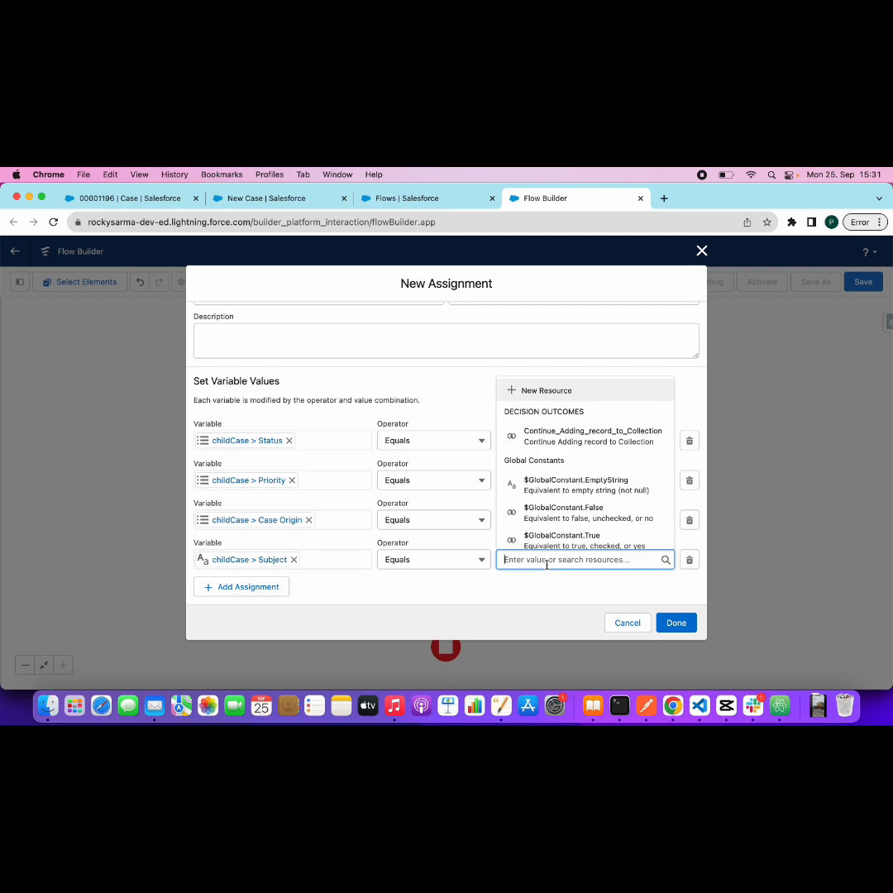
left_click(534, 392)
left_click(277, 414)
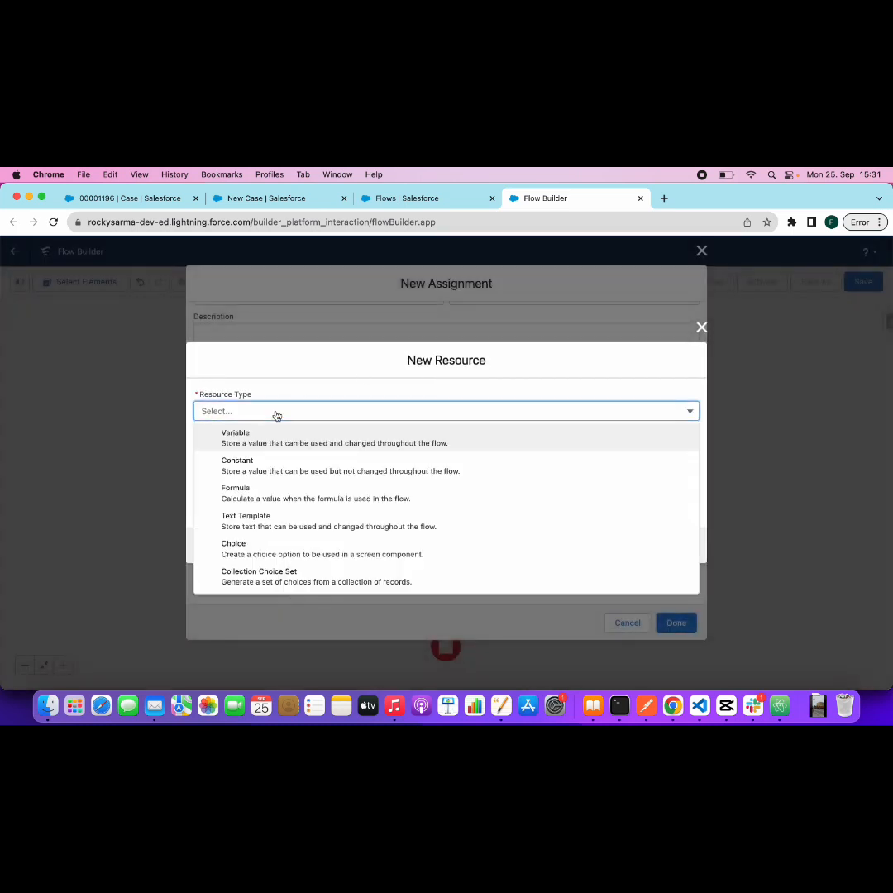
left_click(261, 495)
left_click(256, 479)
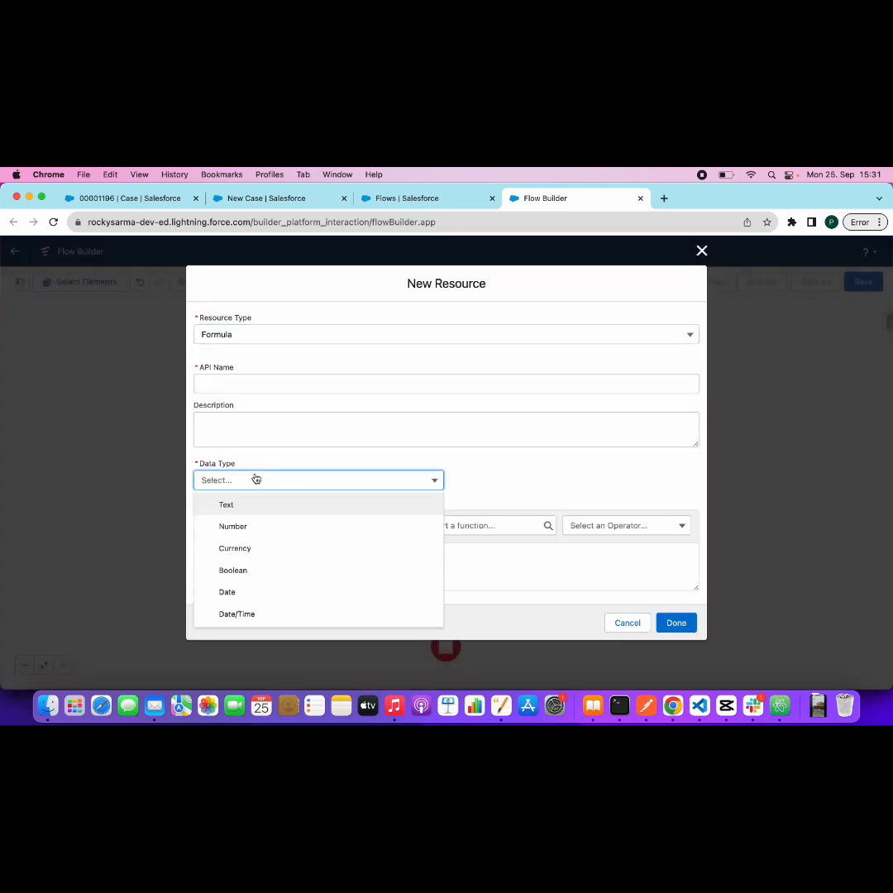
left_click(247, 505)
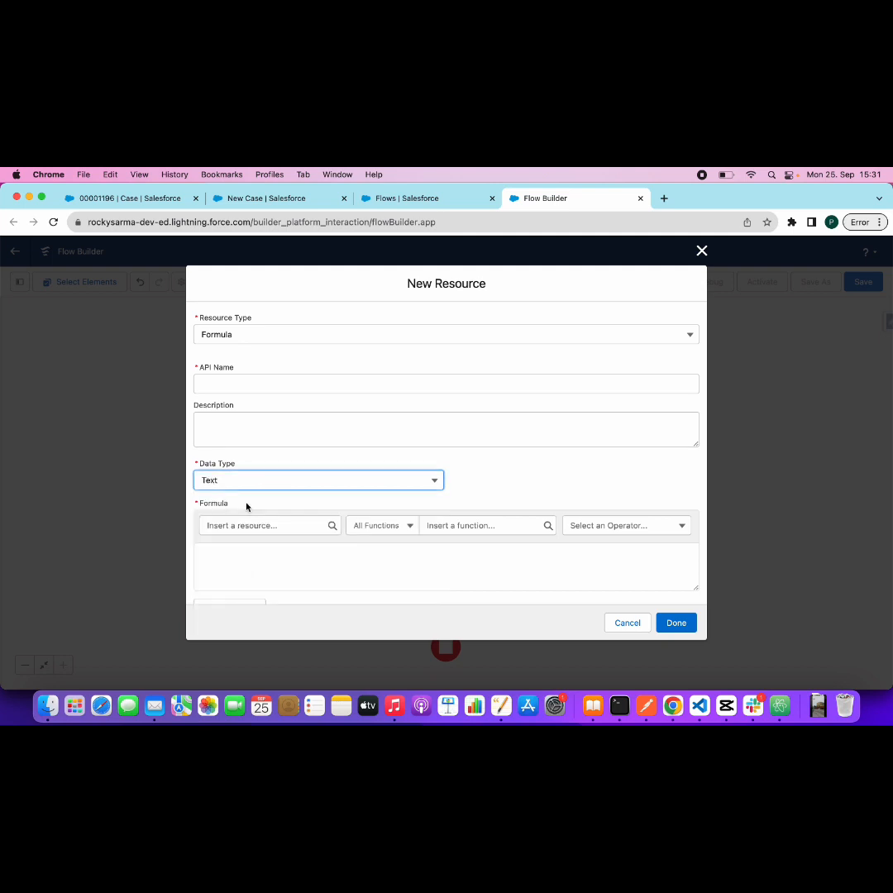
Step: Enter the formula 'Child Case - ' + {!numberOfChildCases}, inserting the numberOfChildCases variable as a resource
left_click(230, 560)
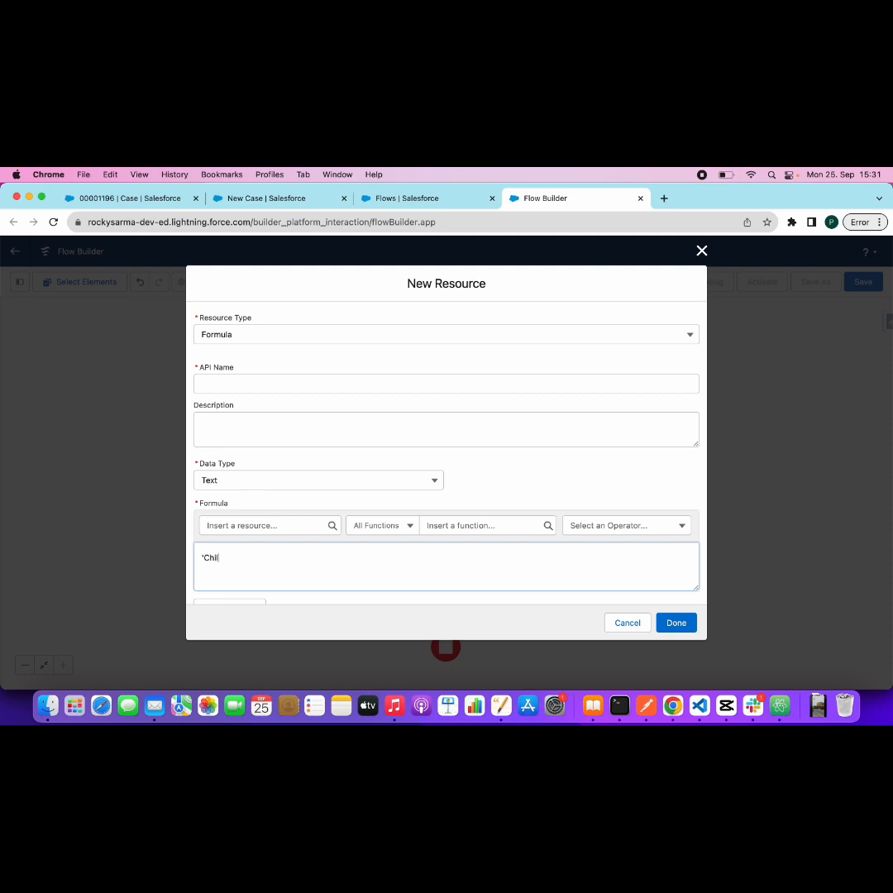
type("'Child Case - ' +")
left_click(248, 527)
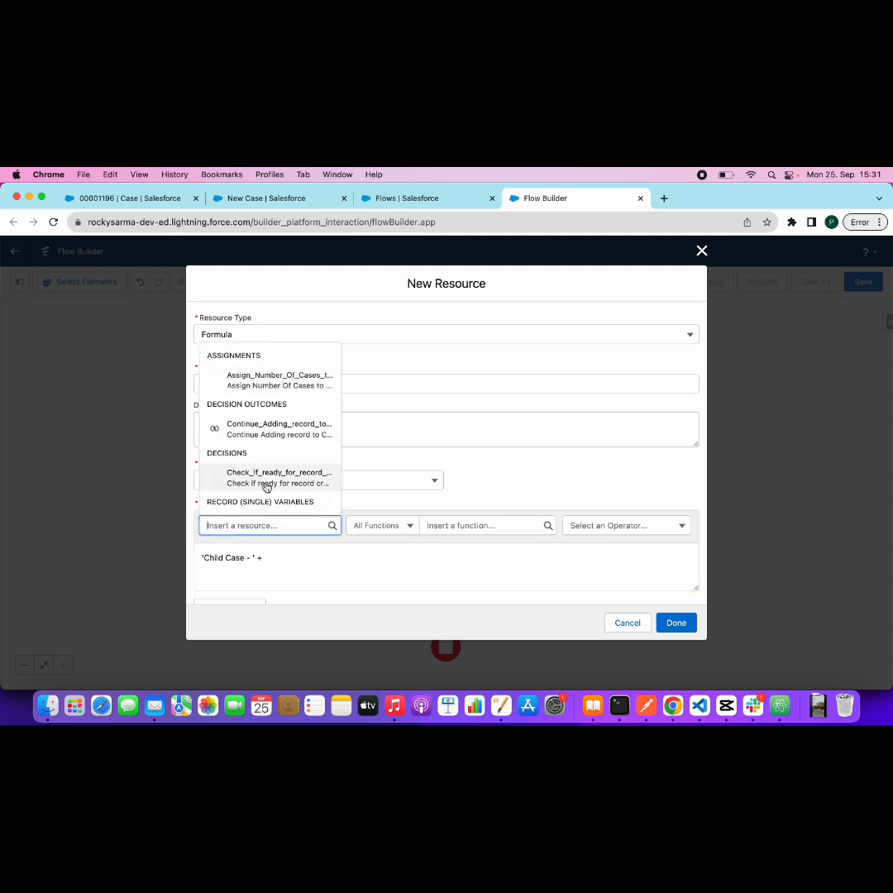
scroll(267, 488, "down", 3)
scroll(266, 488, "down", 3)
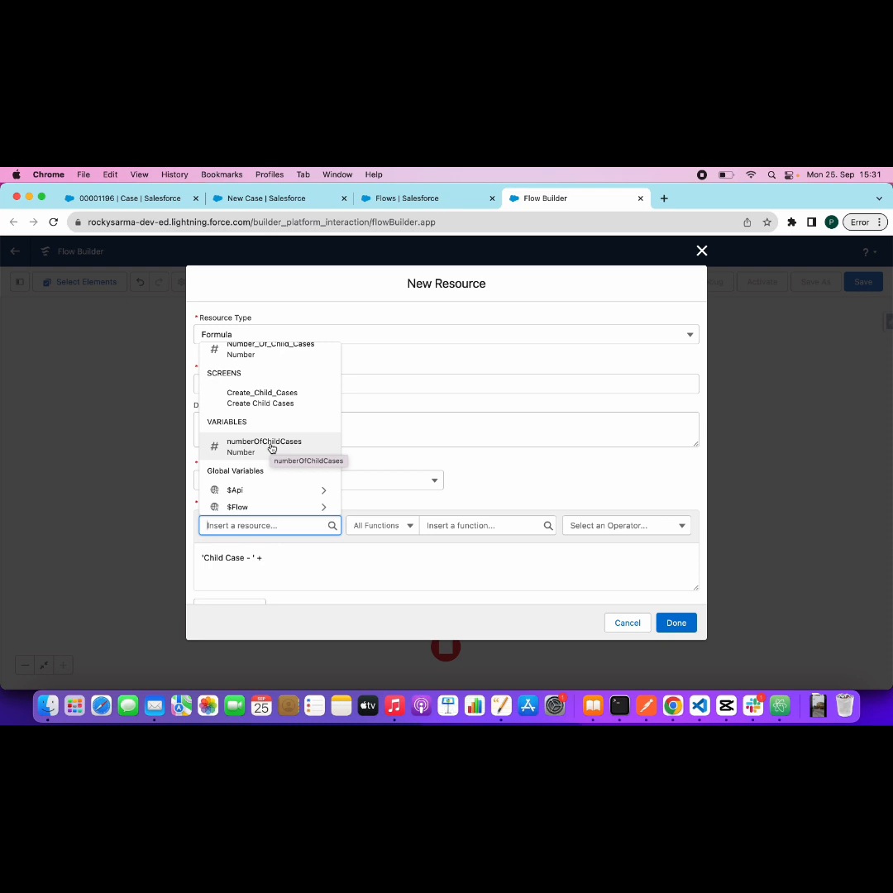
left_click(271, 447)
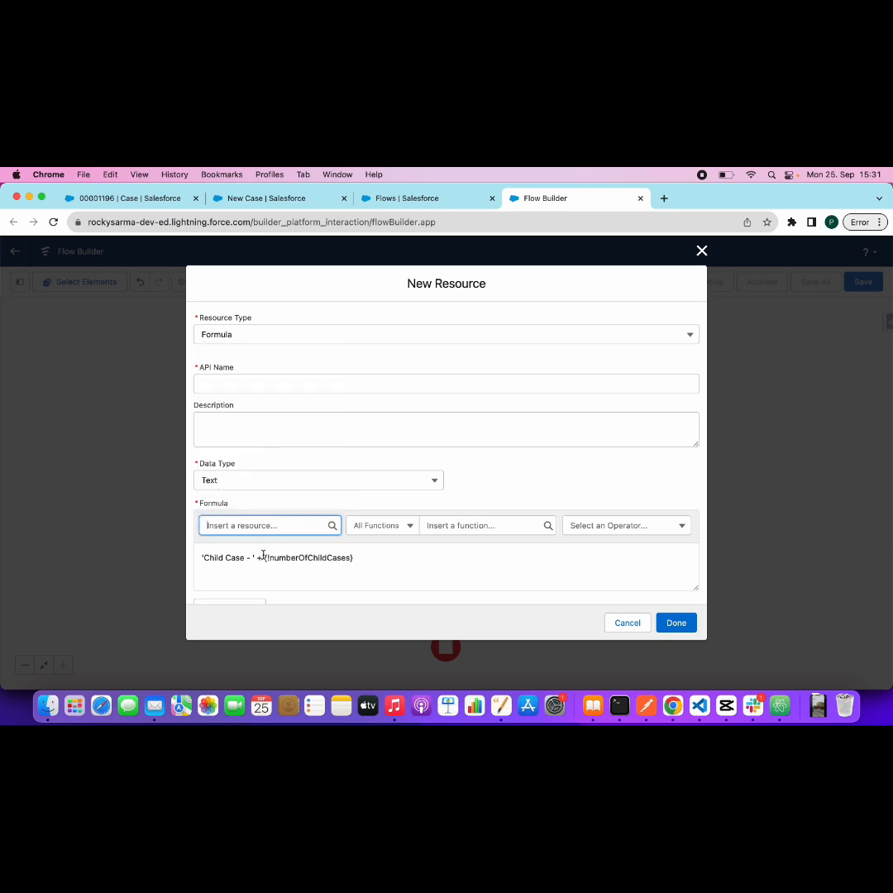
Step: Wrap the numberOfChildCases reference in the formula in TEXT() and check the formula's syntax
type("TES")
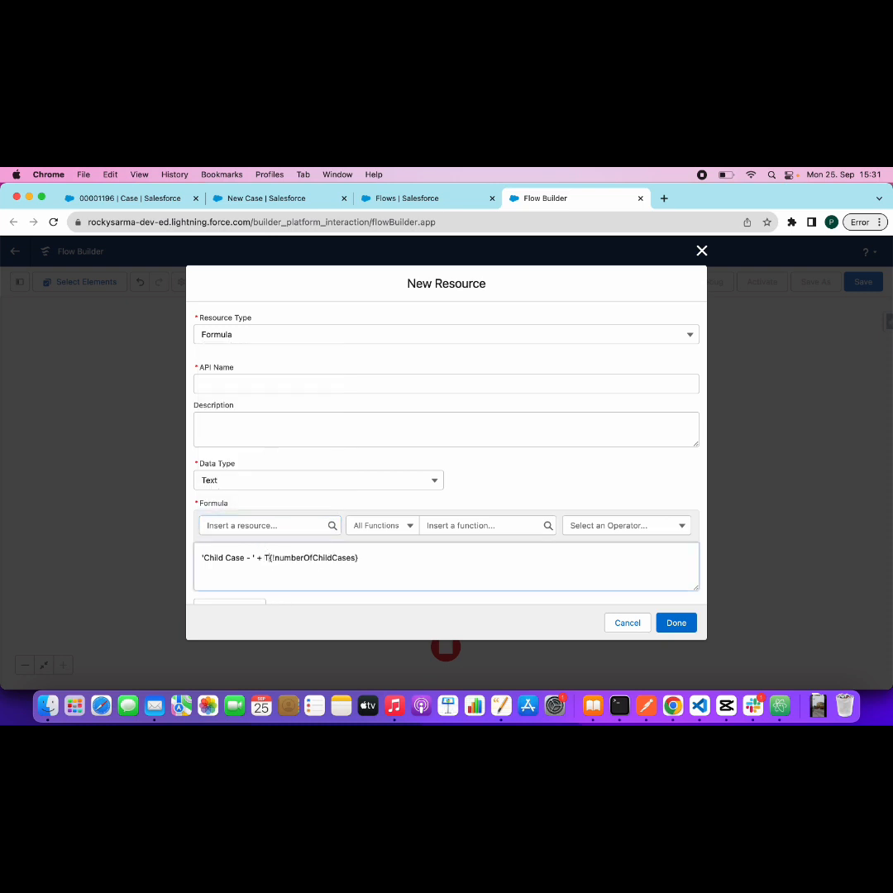
type("T(")
left_click(394, 554)
type(")")
scroll(350, 575, "down", 1)
left_click(248, 588)
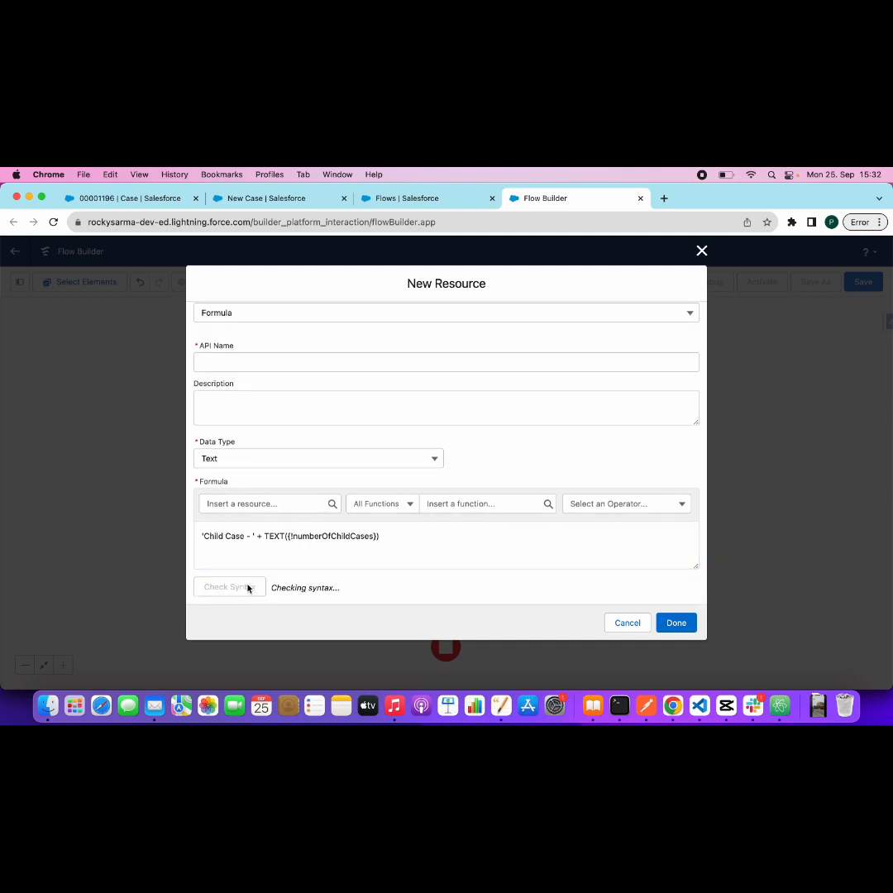
Step: Name the formula resource caseSubject and save it as the value of the childCase Subject row
scroll(268, 504, "up", 1)
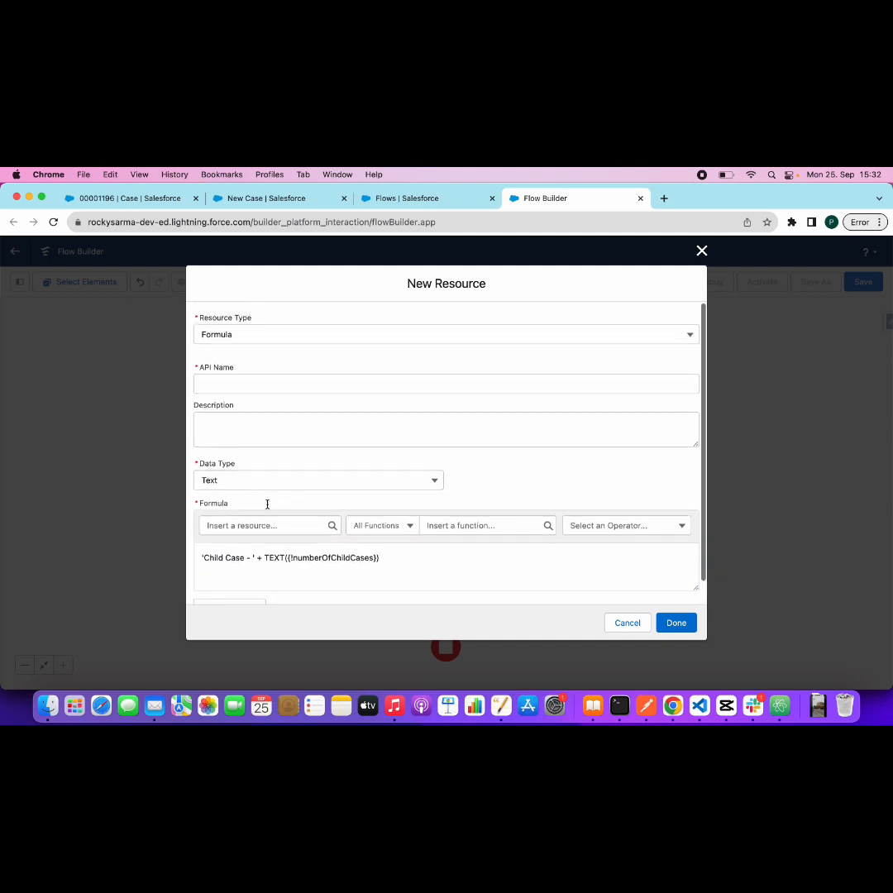
left_click(230, 383)
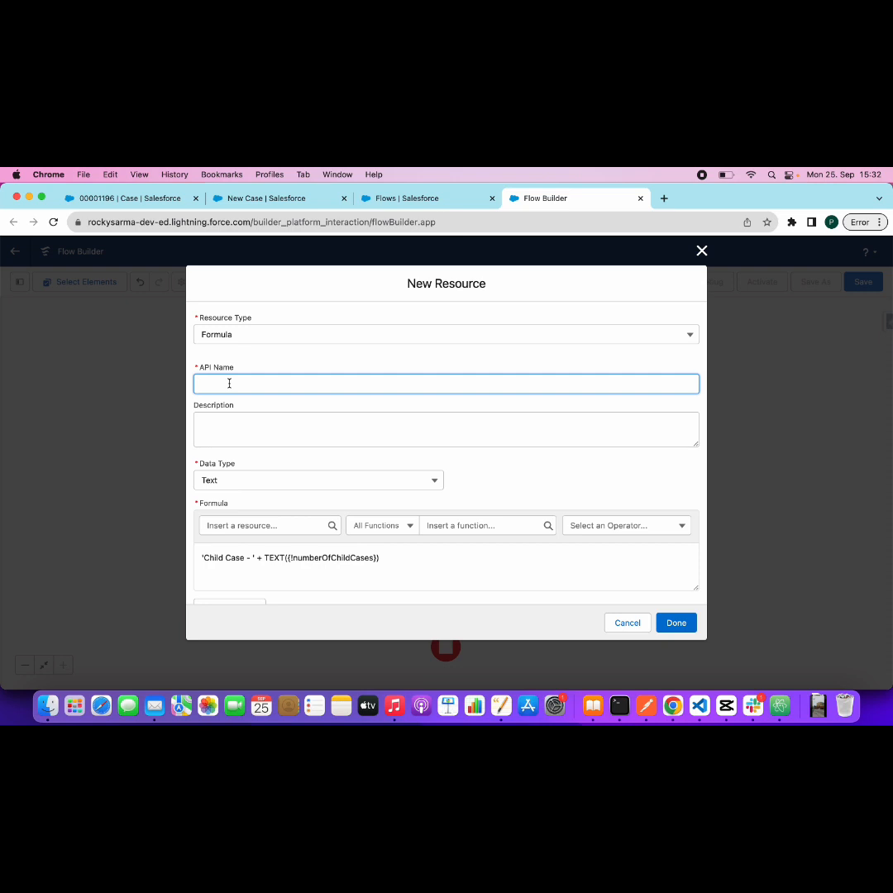
type("caseSubject")
left_click(408, 560)
scroll(409, 561, "down", 1)
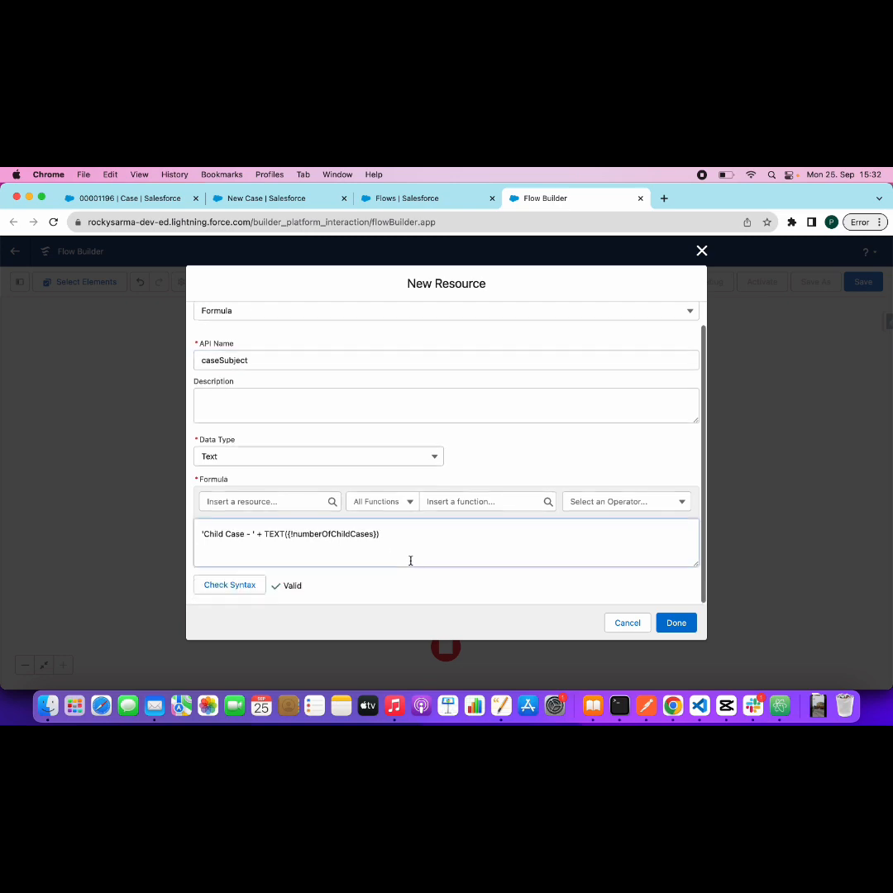
scroll(409, 560, "up", 1)
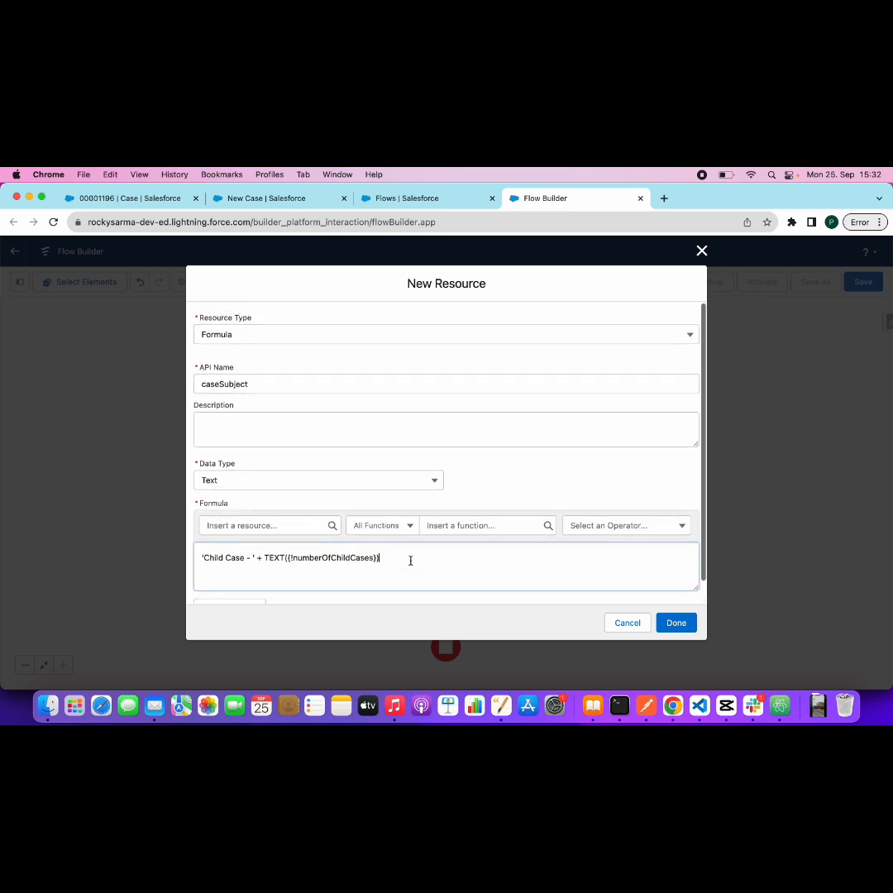
left_click(672, 629)
left_click(479, 604)
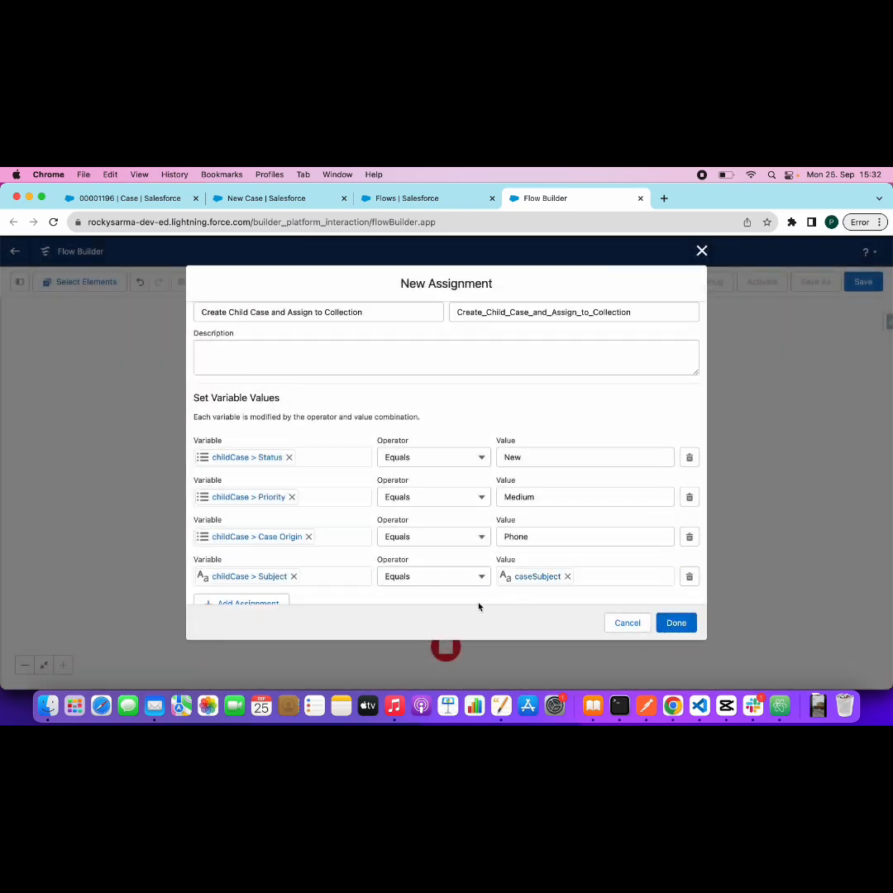
Step: Add a fifth assignment row with the childCase record's ParentId field as its variable
scroll(348, 583, "down", 1)
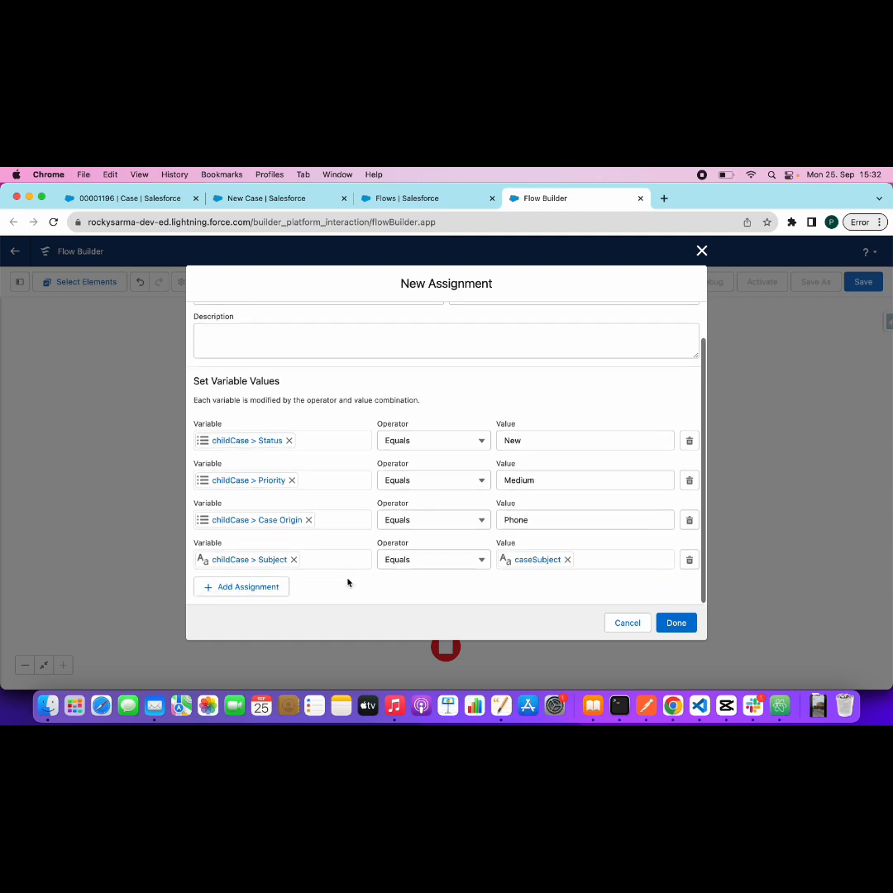
left_click(267, 591)
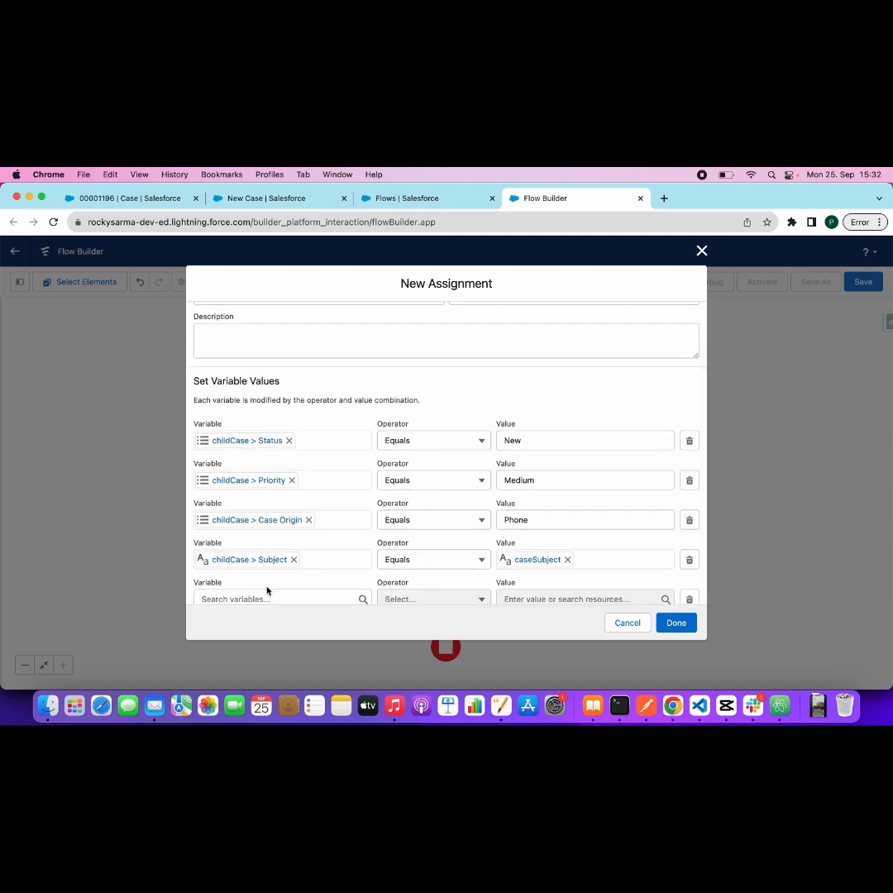
scroll(263, 583, "down", 1)
left_click(259, 561)
type("il")
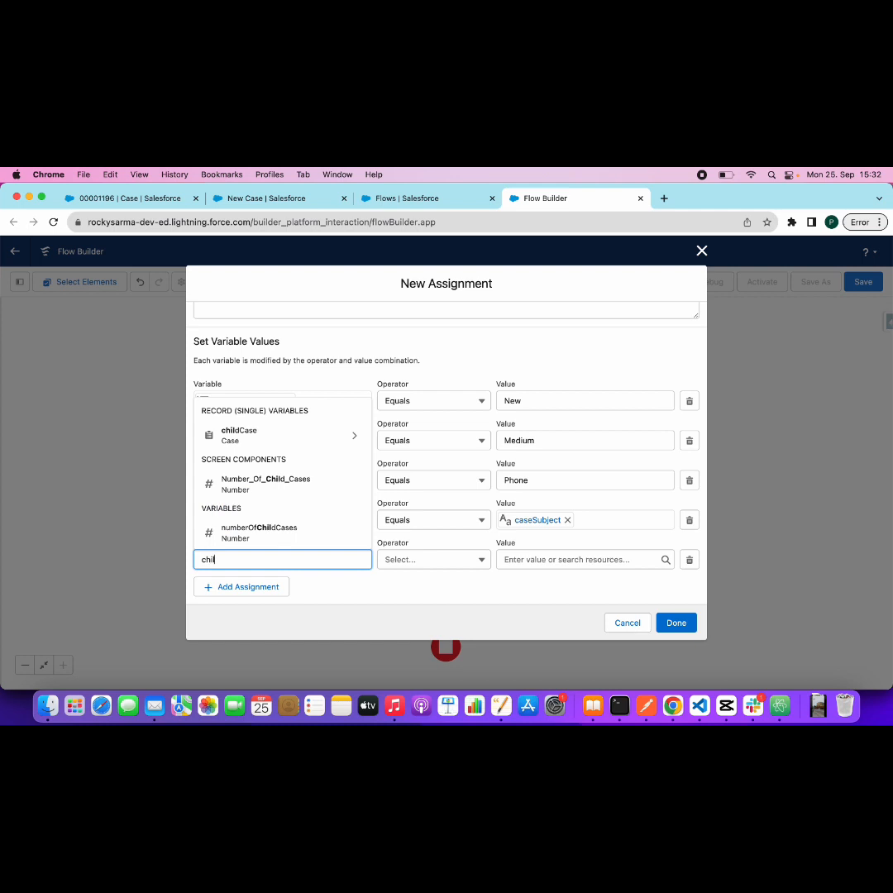
left_click(274, 439)
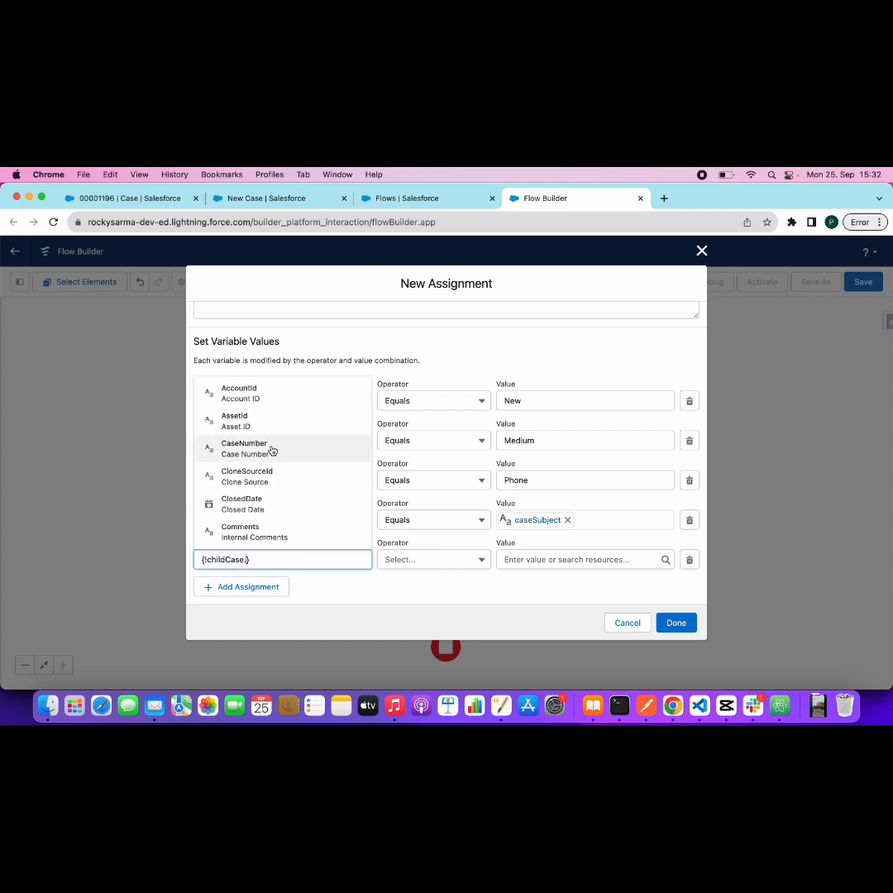
type("pare")
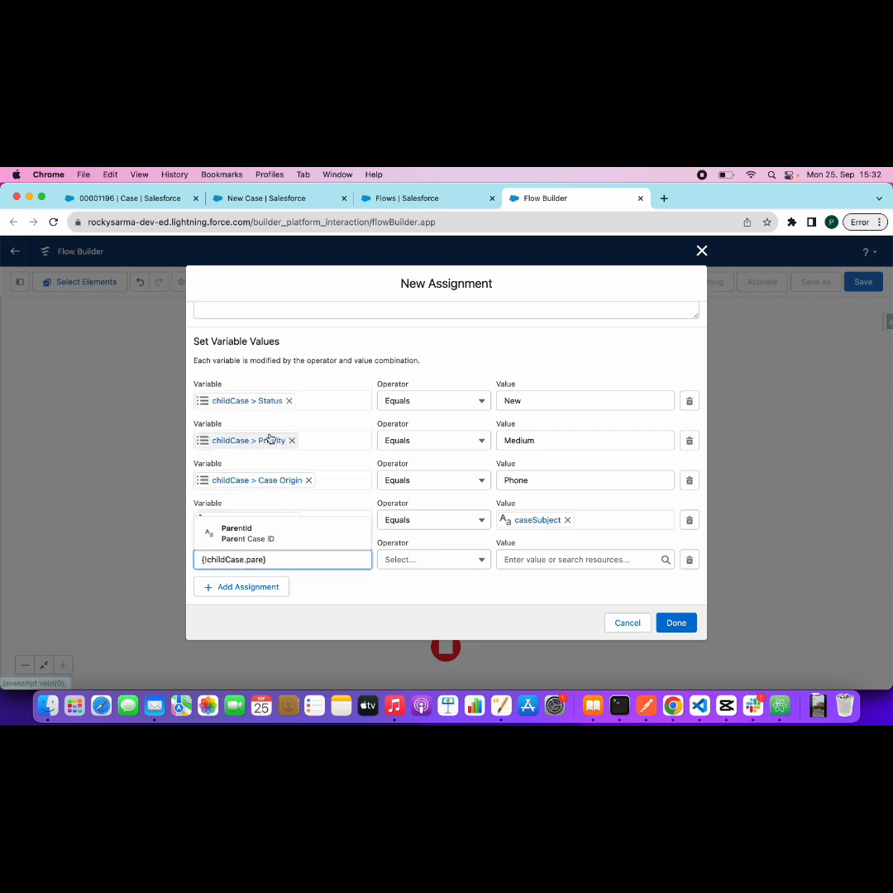
left_click(261, 536)
Step: Start a new Variable resource with data type Record and object Case for the Parent Case ID value
left_click(553, 560)
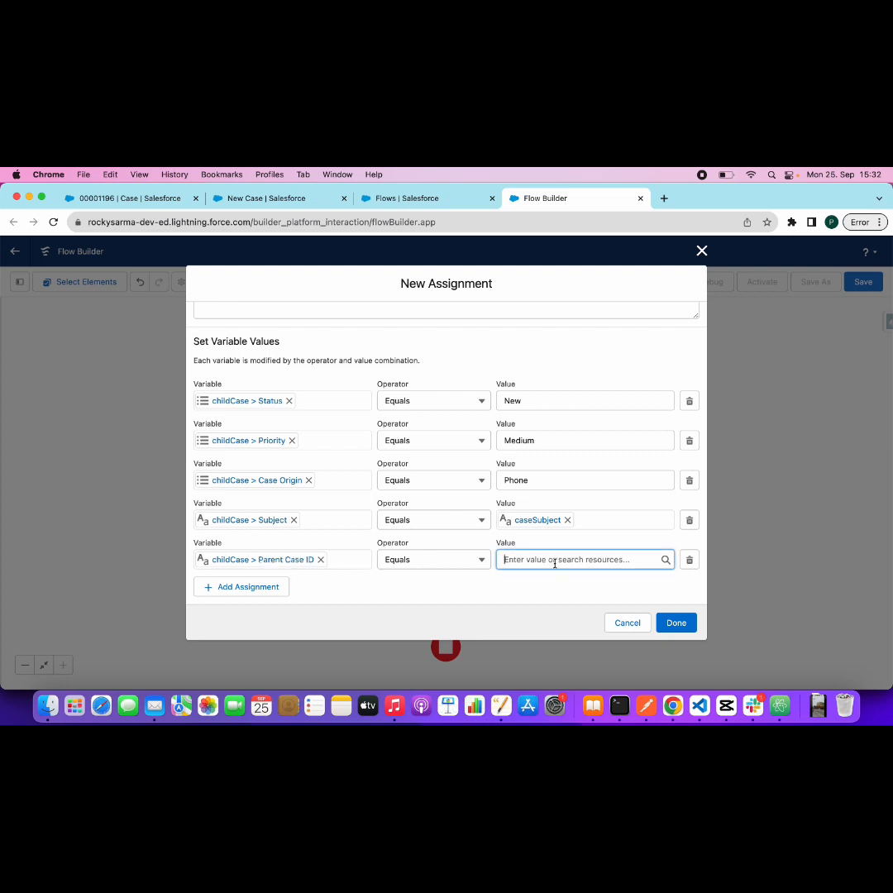
left_click(543, 393)
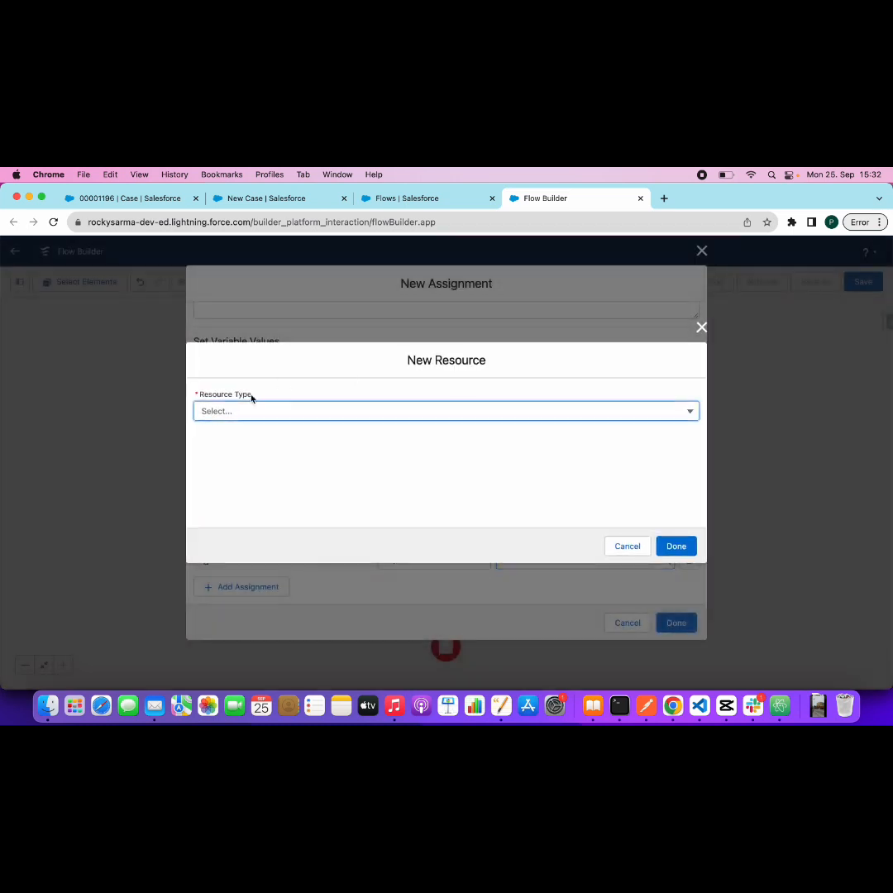
left_click(242, 410)
left_click(241, 438)
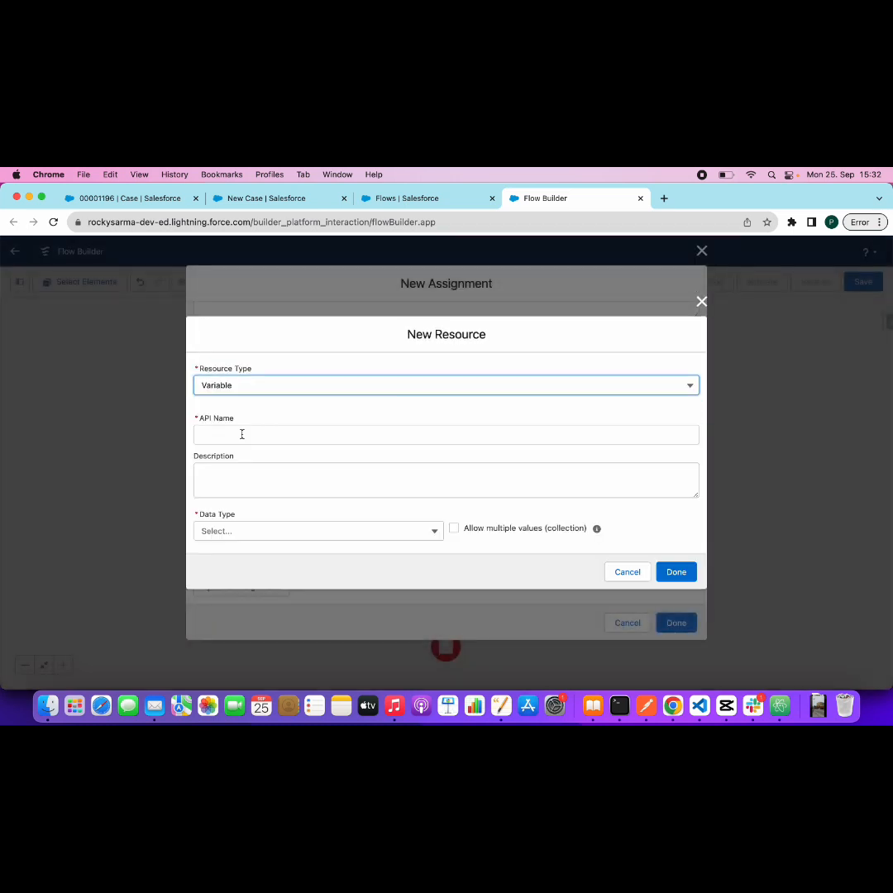
left_click(235, 533)
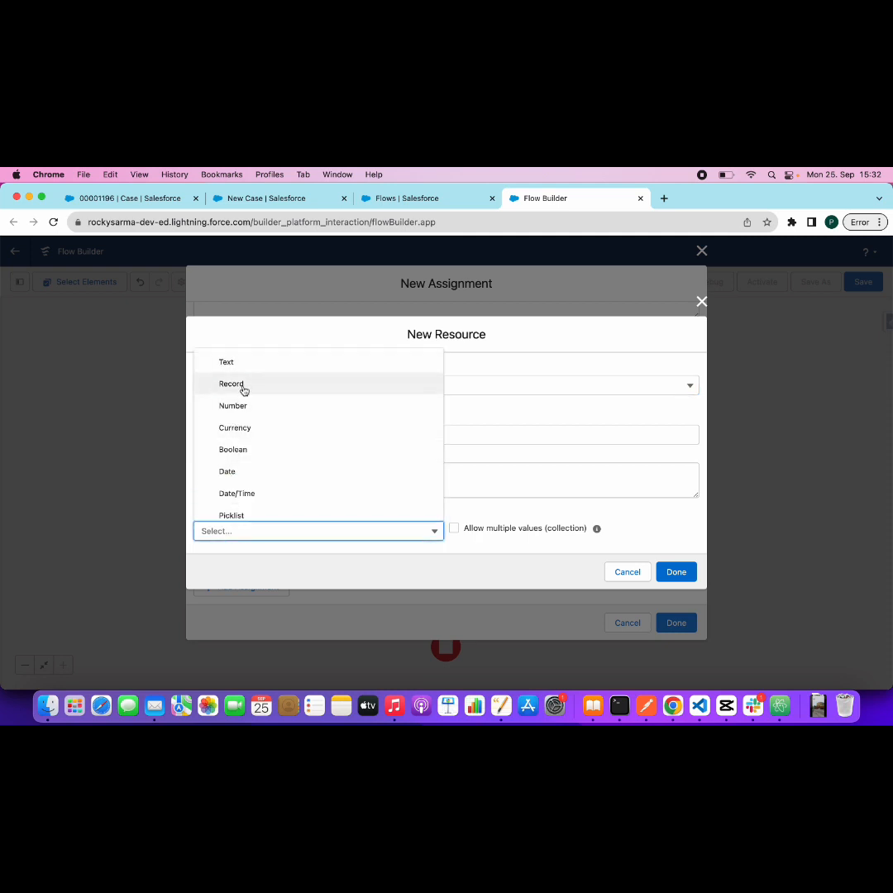
left_click(239, 383)
left_click(237, 531)
type("case")
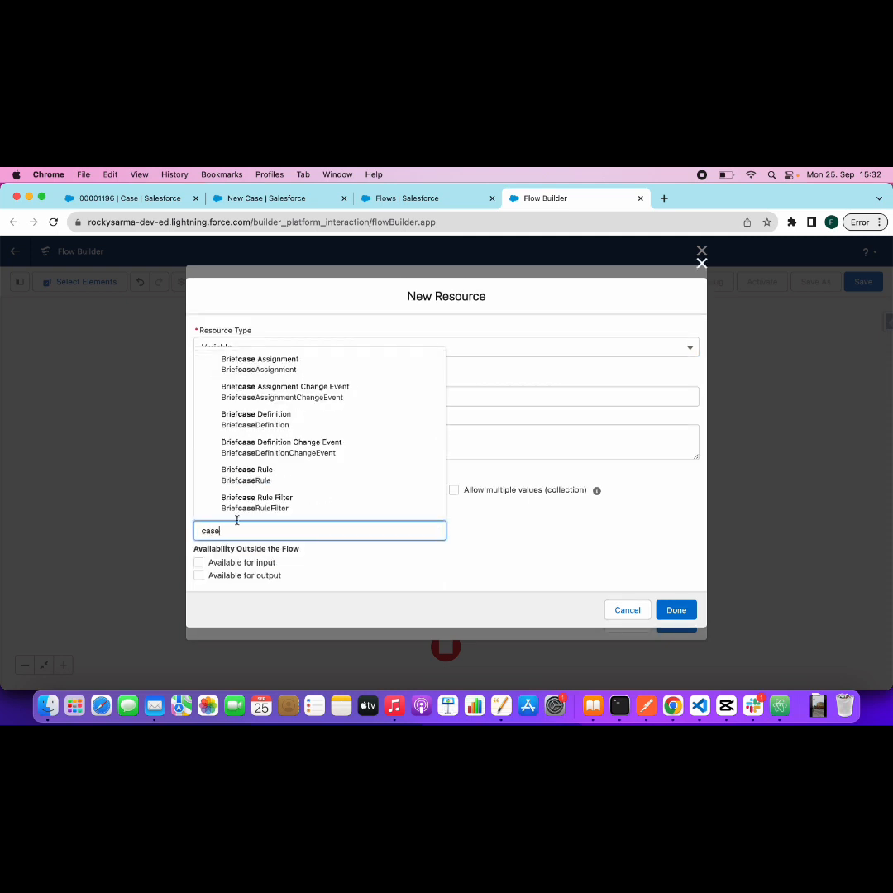
scroll(244, 480, "down", 3)
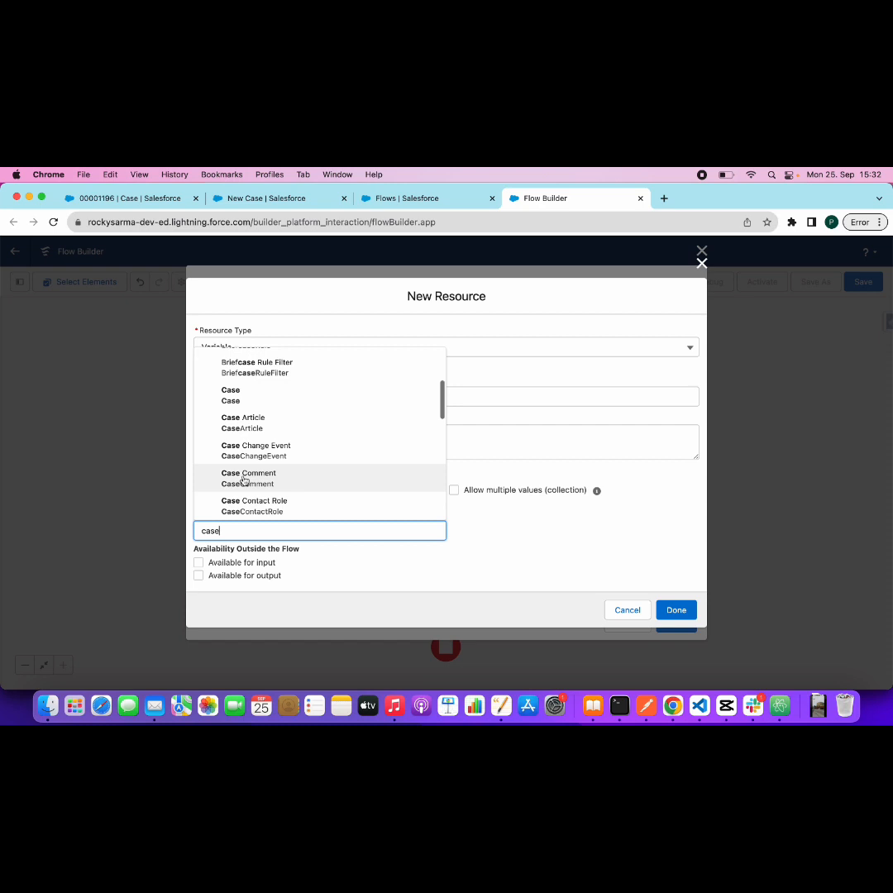
left_click(232, 395)
Step: Make the Case record variable available for input, name it recordId and save it
left_click(199, 562)
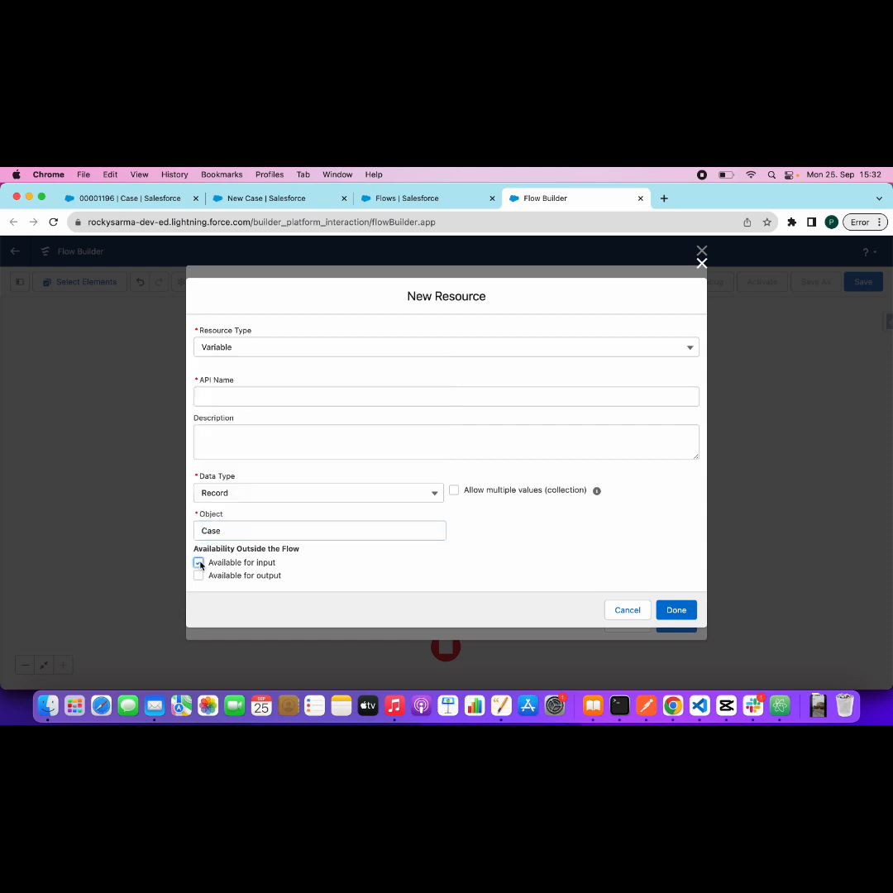
left_click(216, 396)
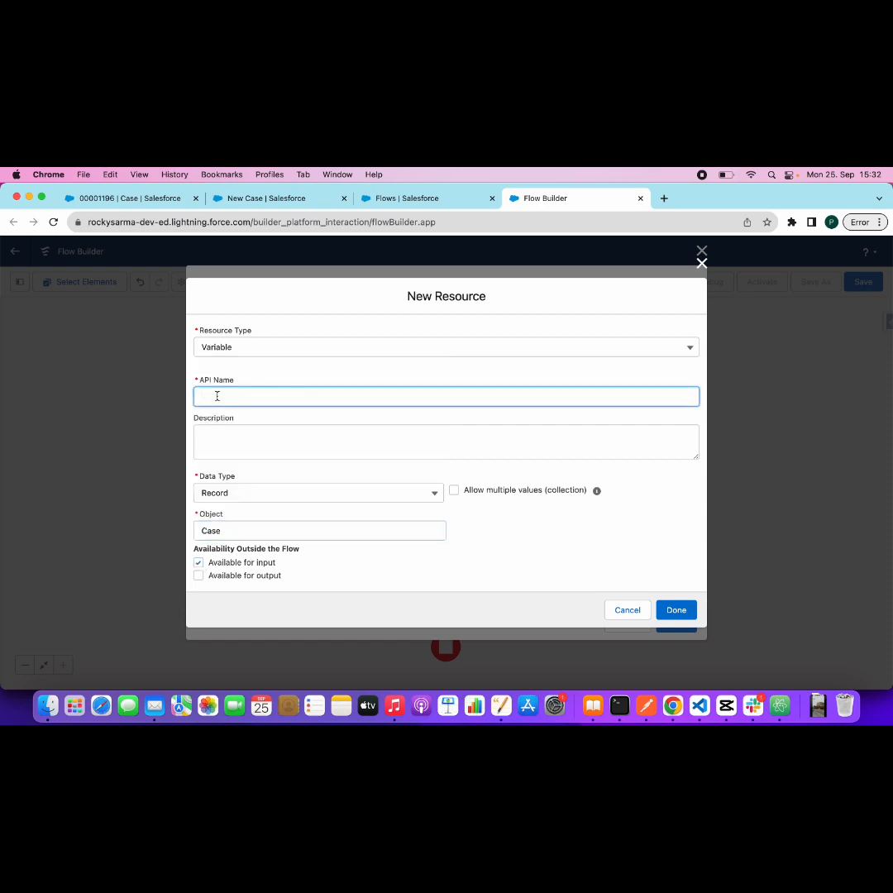
type("recordId")
left_click(677, 610)
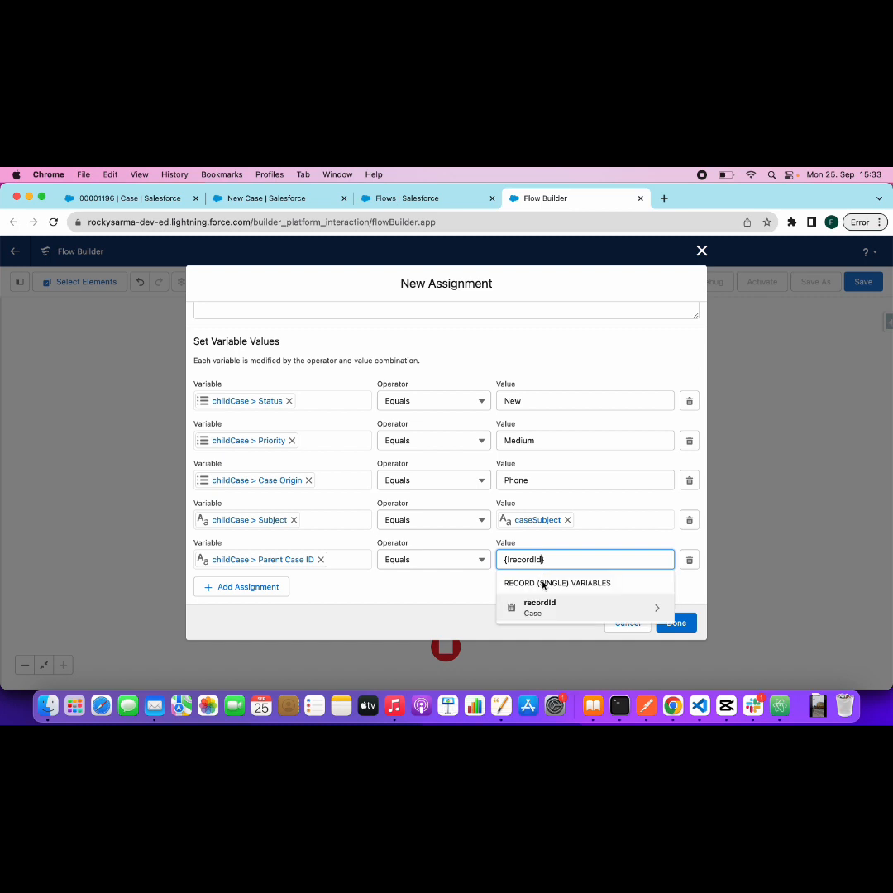
Step: Set the Parent Case ID row's value to the Id field of the recordId variable
left_click(542, 604)
type("id")
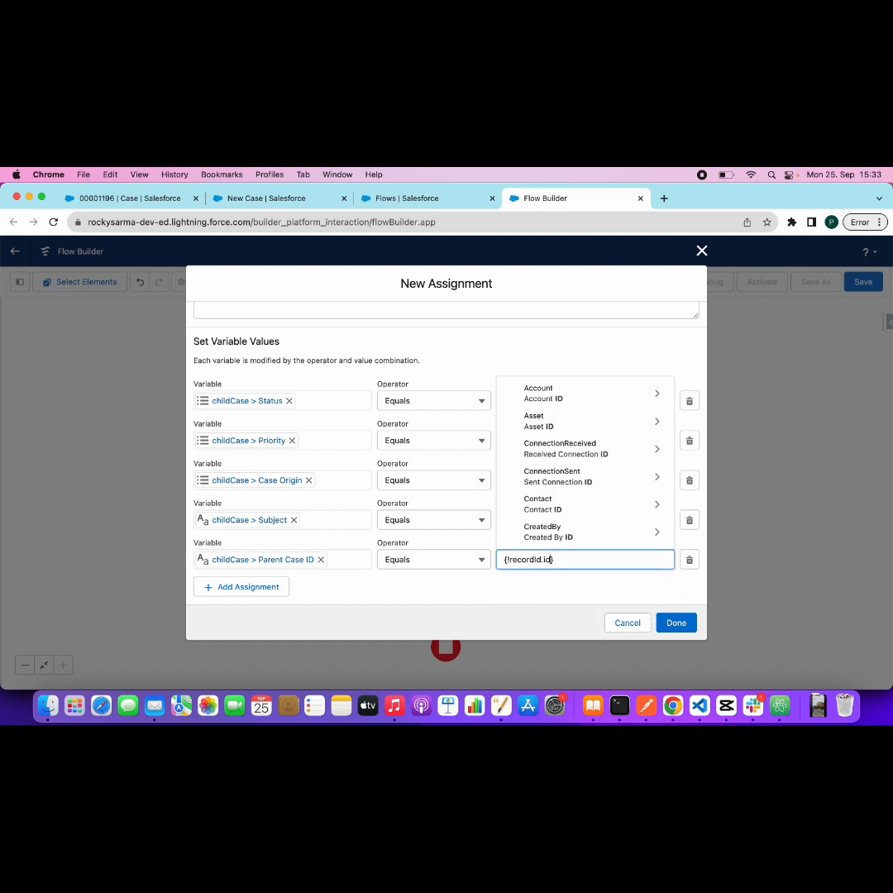
scroll(574, 542, "down", 10)
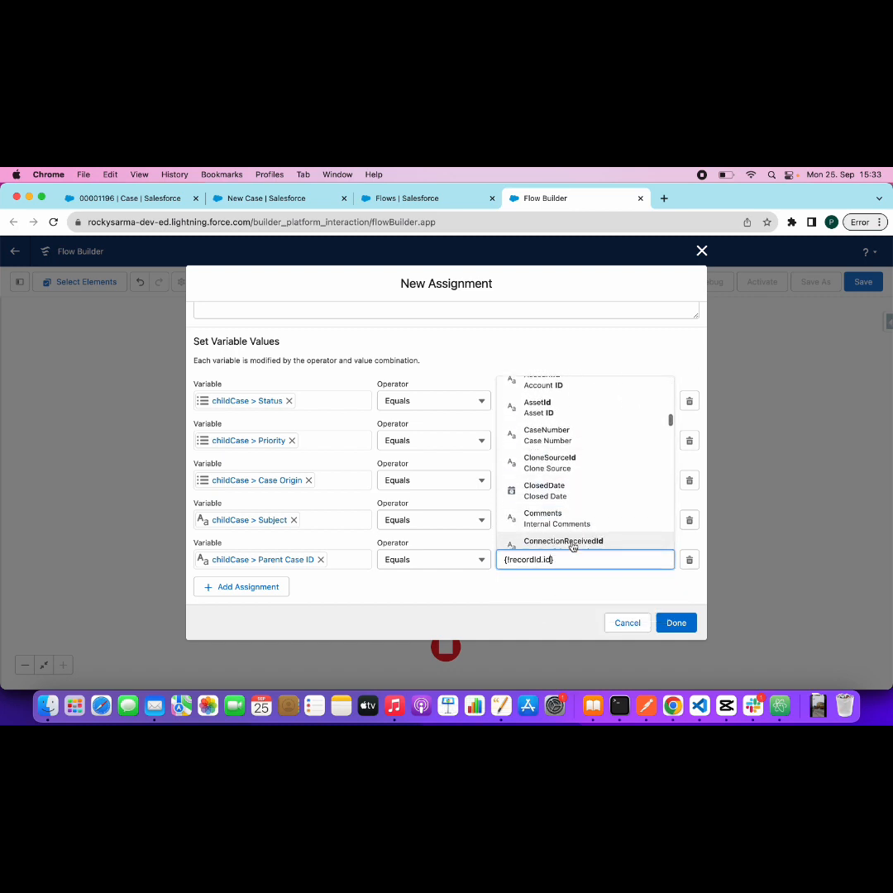
scroll(573, 546, "down", 10)
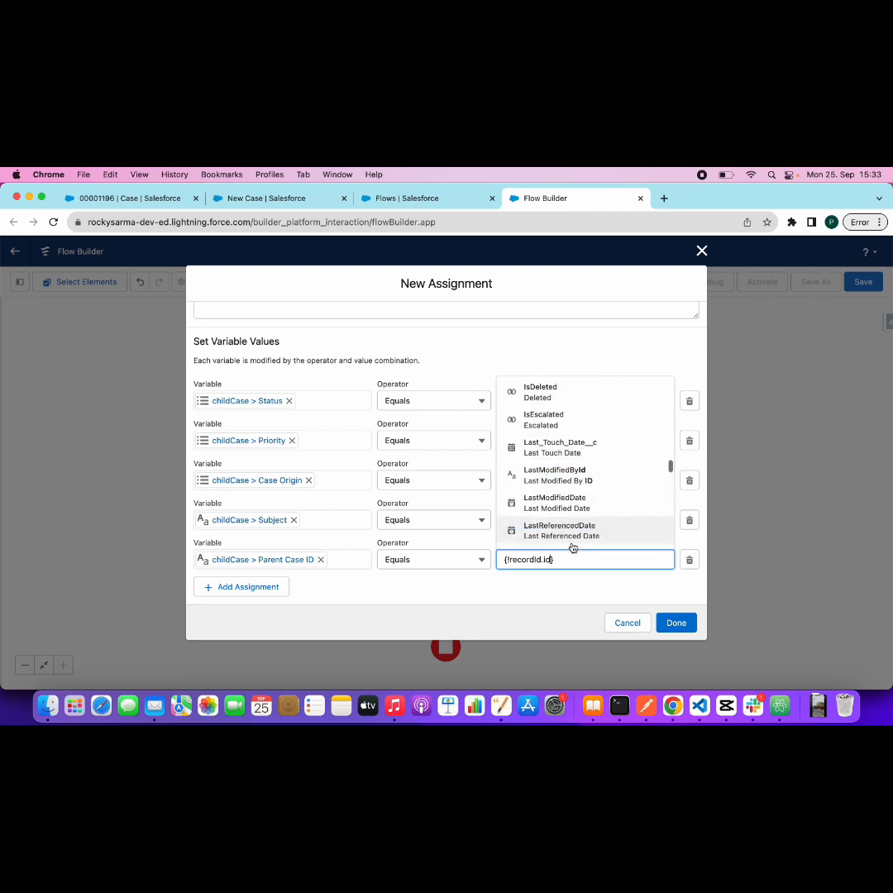
scroll(572, 546, "up", 3)
left_click(537, 419)
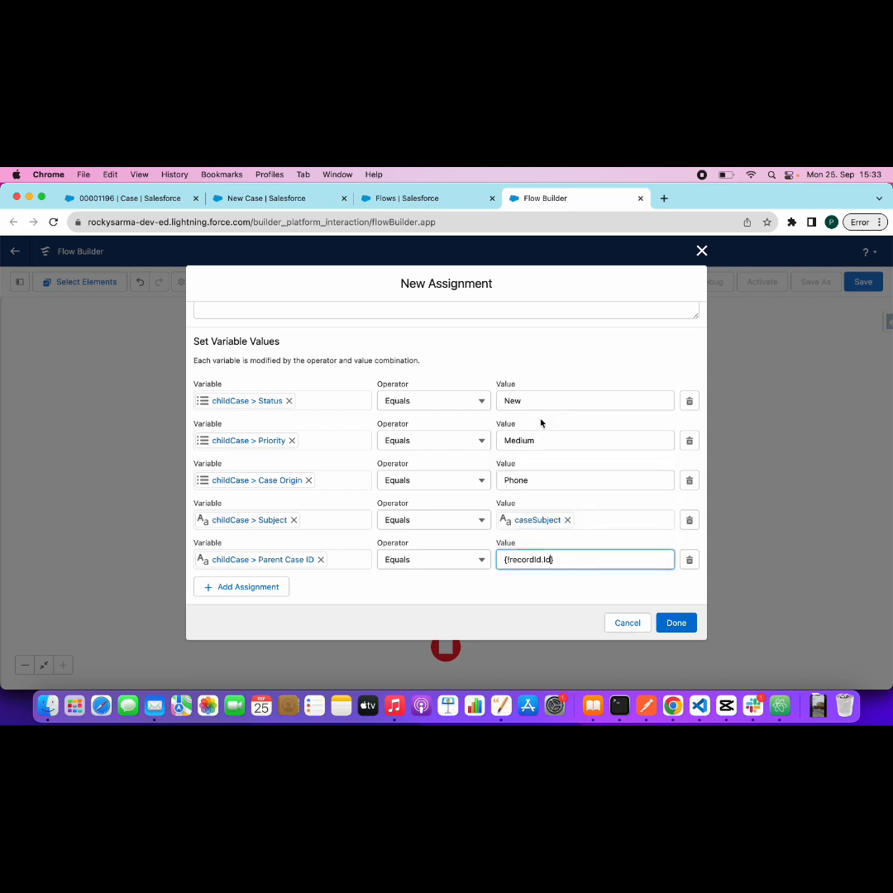
left_click(444, 592)
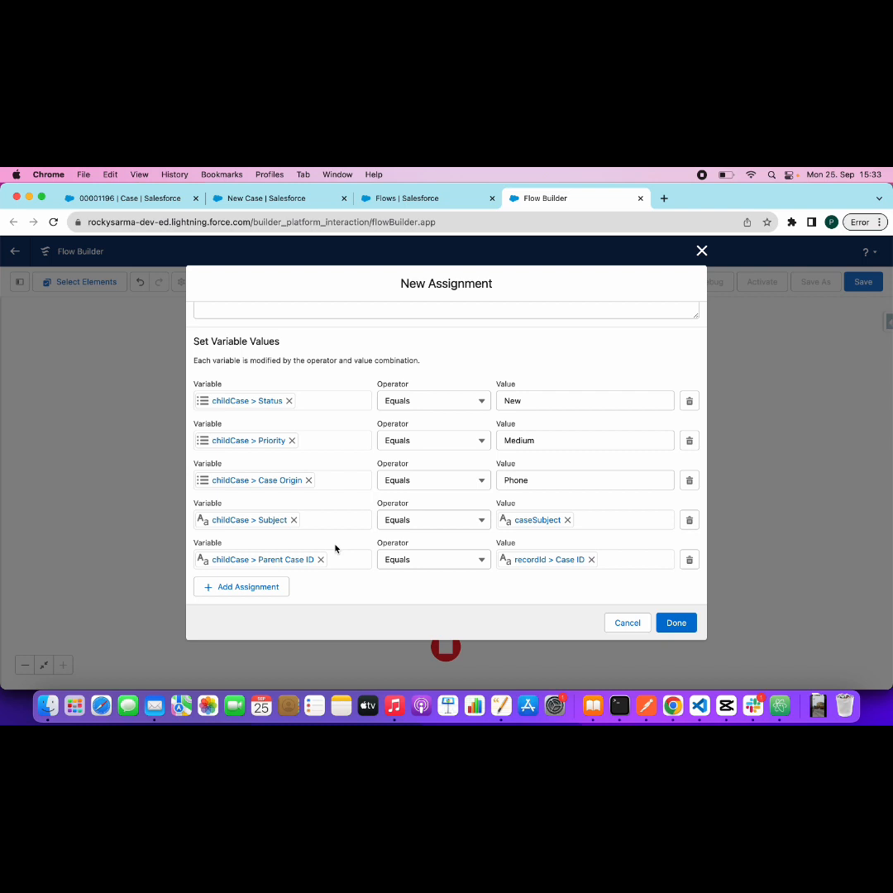
Step: Add a sixth assignment row and start a new Variable resource with data type Record for its variable
left_click(250, 587)
scroll(249, 588, "down", 1)
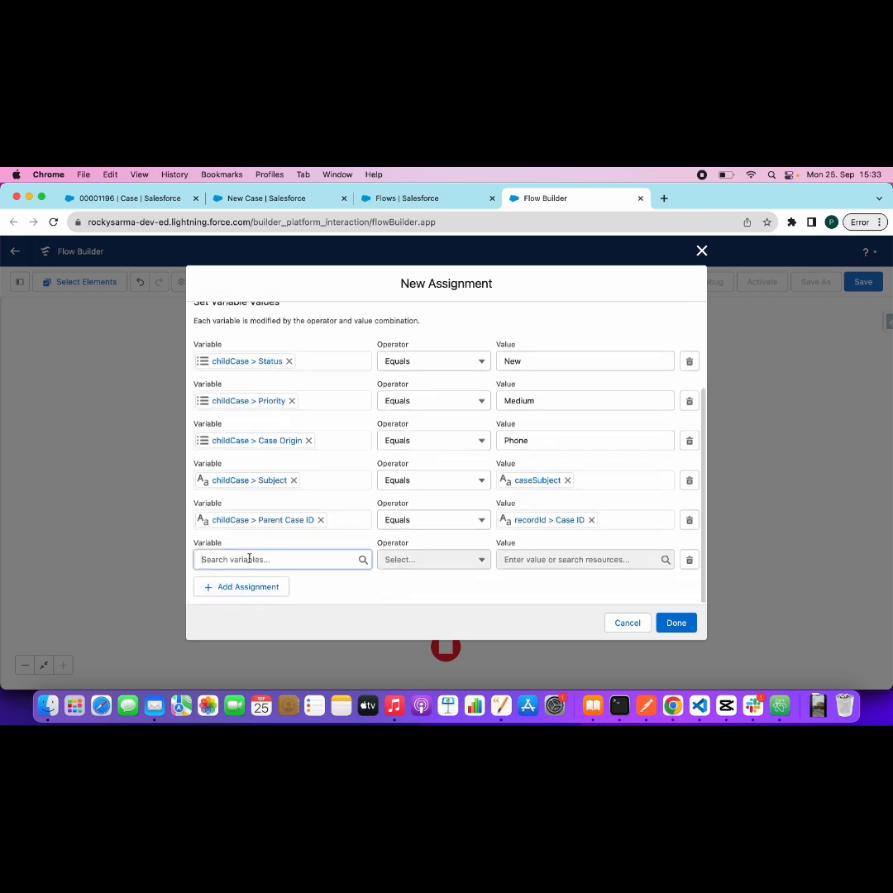
left_click(249, 559)
left_click(247, 393)
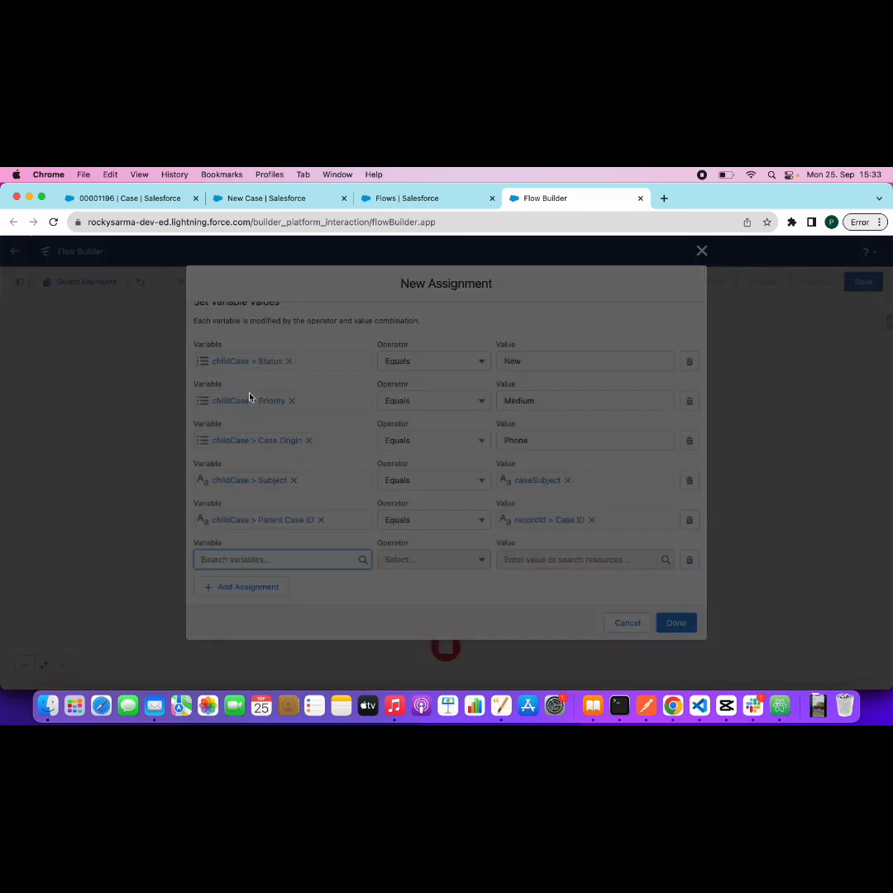
left_click(242, 413)
left_click(240, 435)
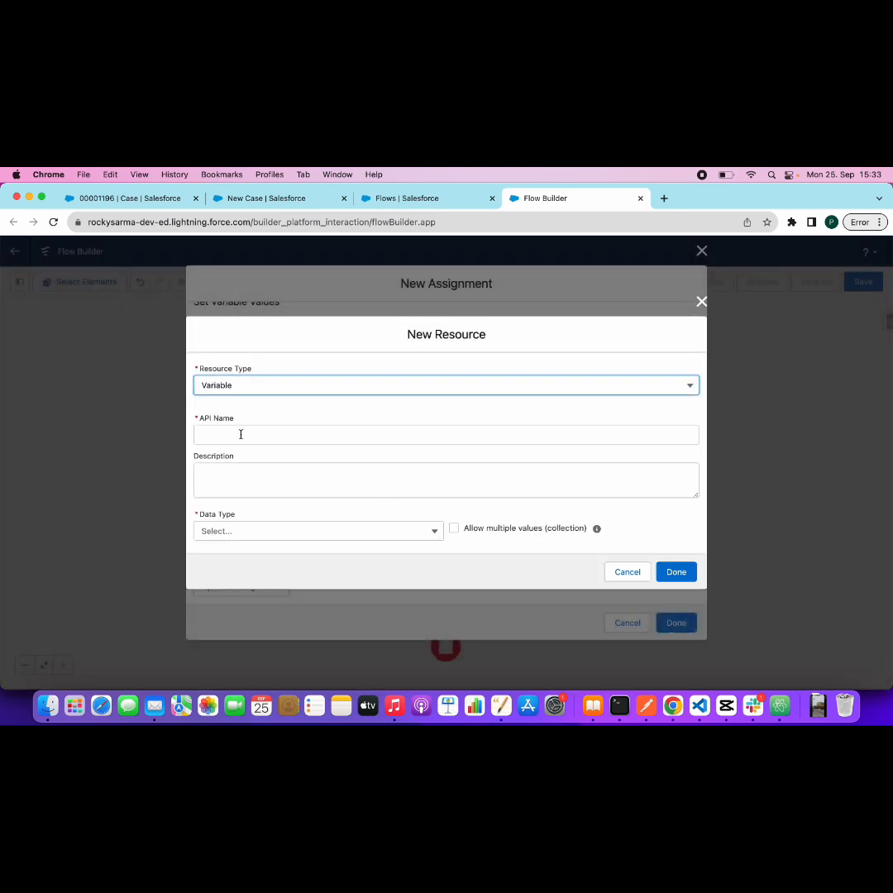
left_click(224, 532)
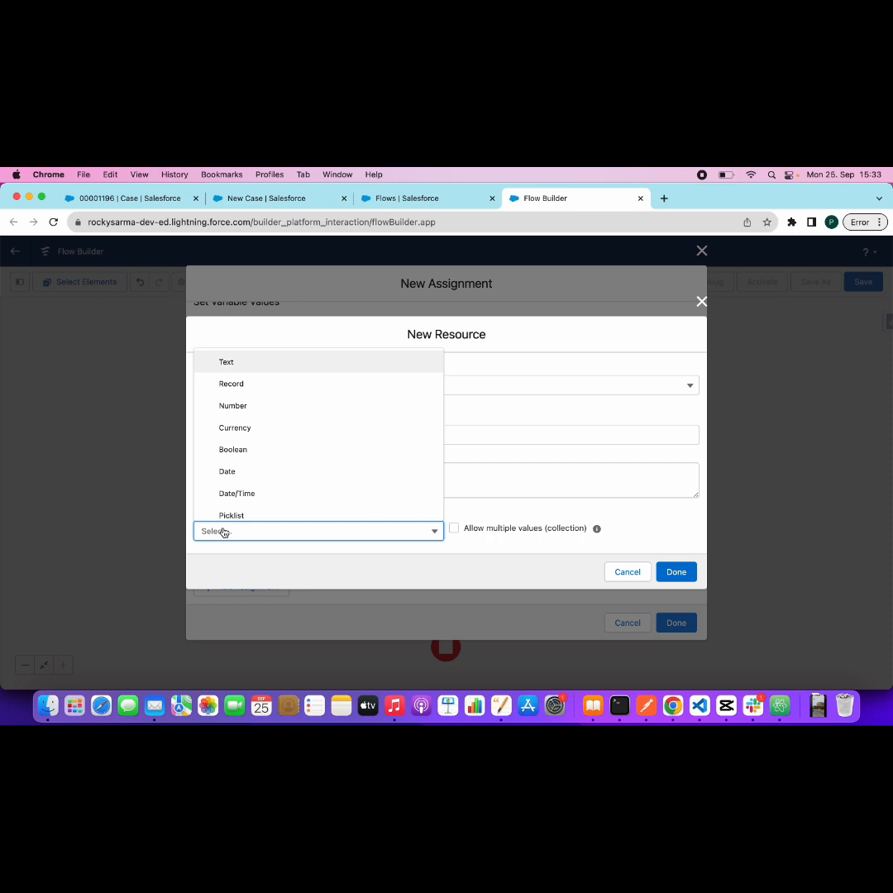
left_click(244, 384)
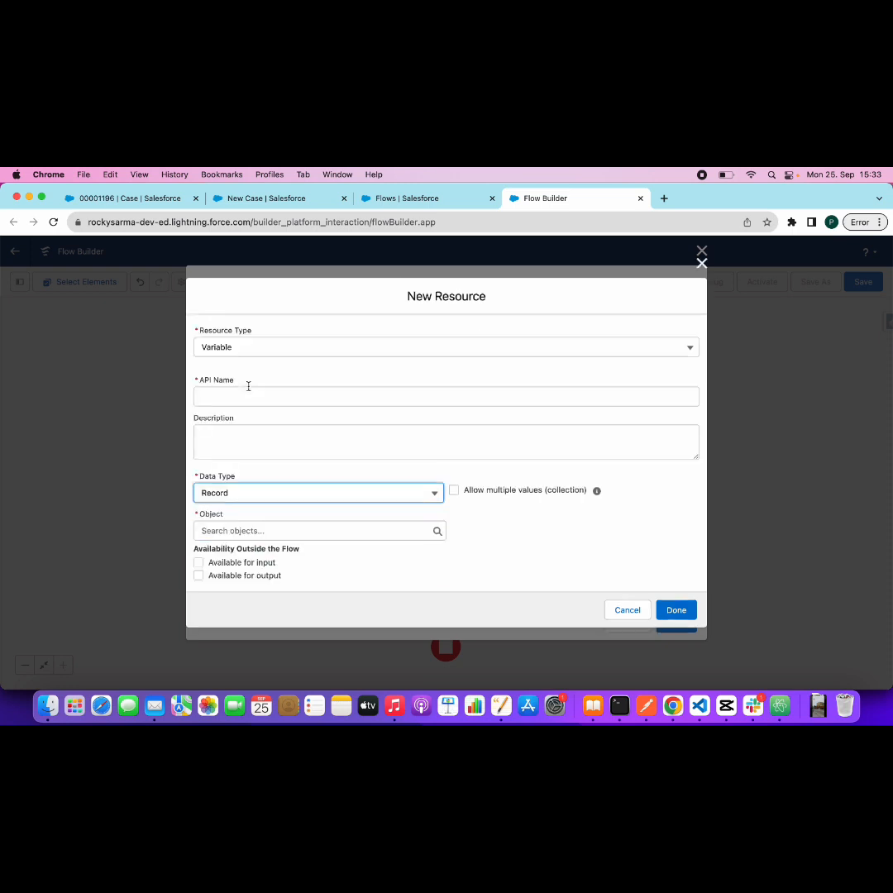
Step: Set the new variable's object to Case, allow multiple values, name it childCaseCollection and save it
left_click(251, 530)
type("case")
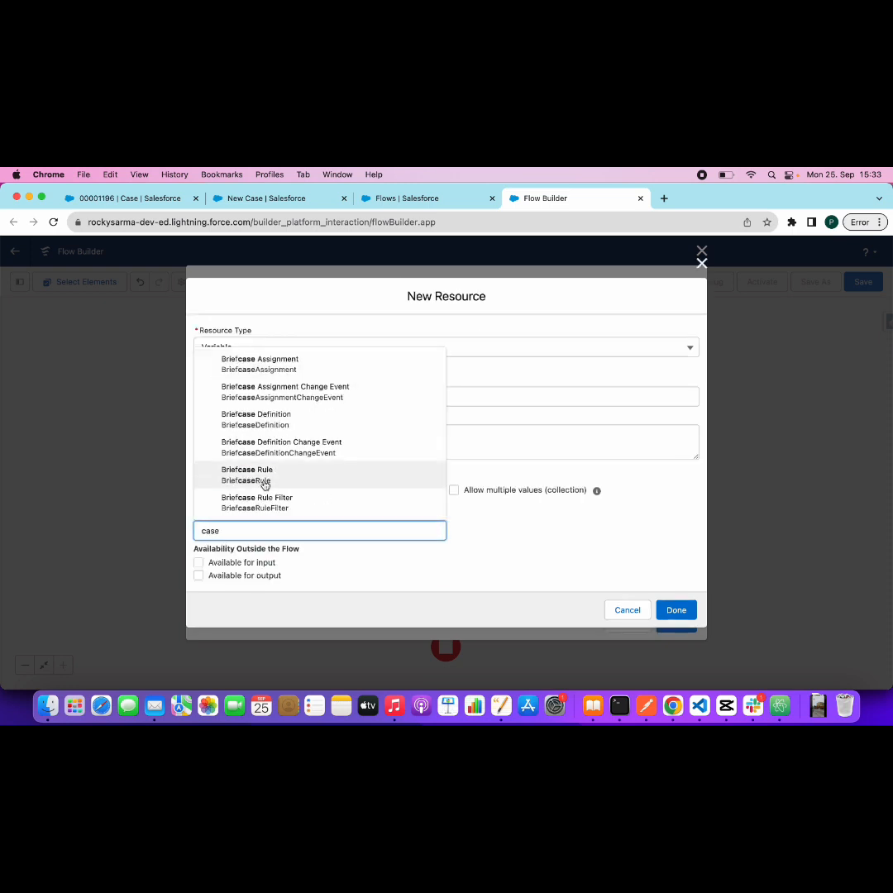
scroll(263, 486, "down", 1)
left_click(266, 456)
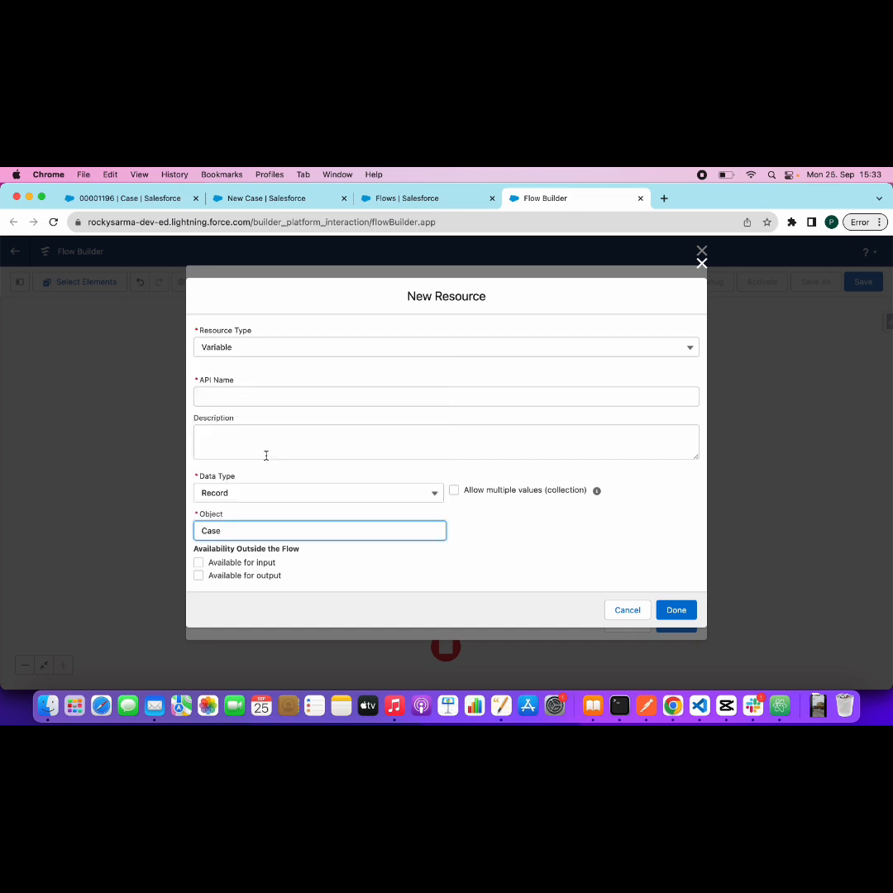
left_click(455, 492)
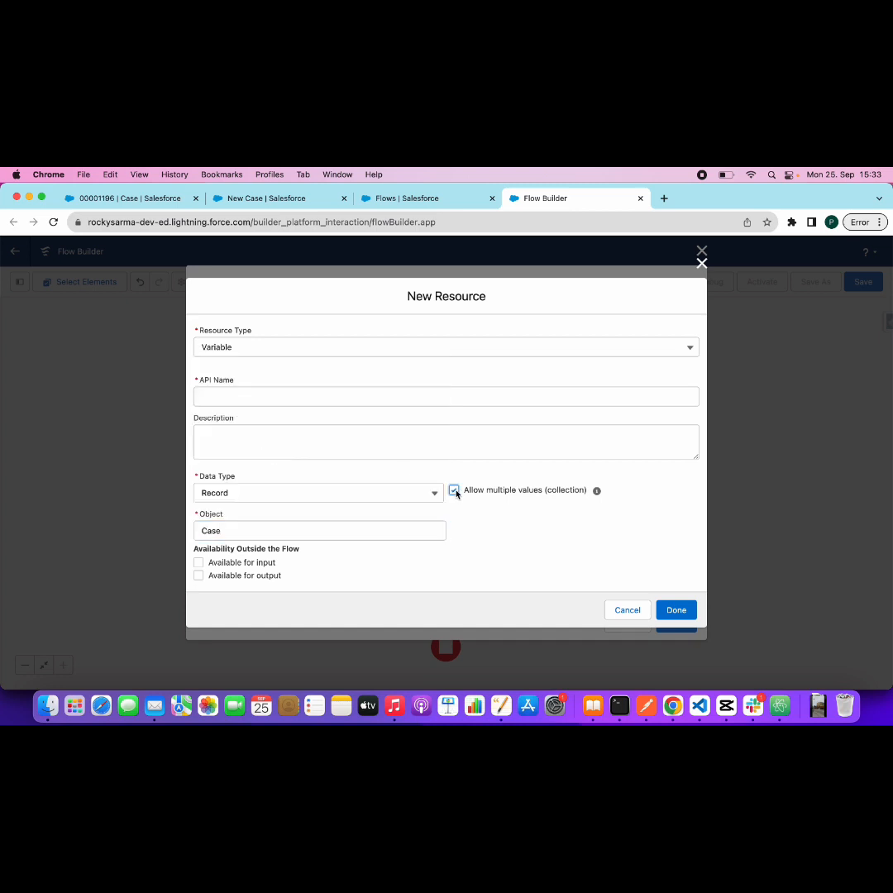
left_click(250, 395)
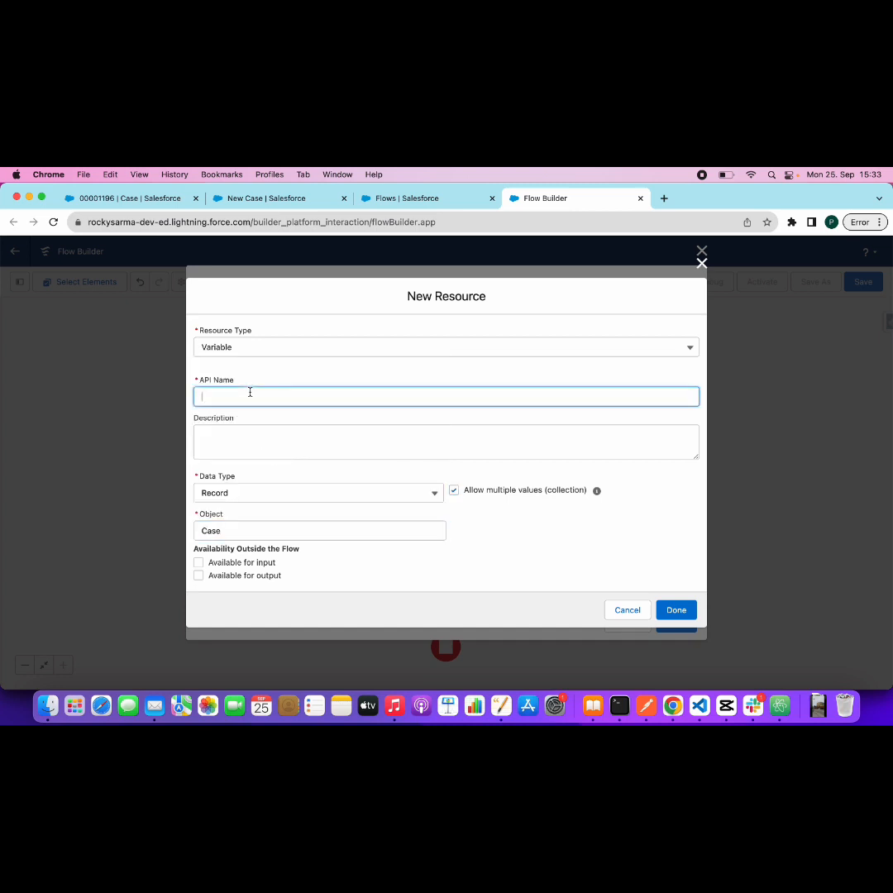
type("childCaseCollection")
left_click(510, 543)
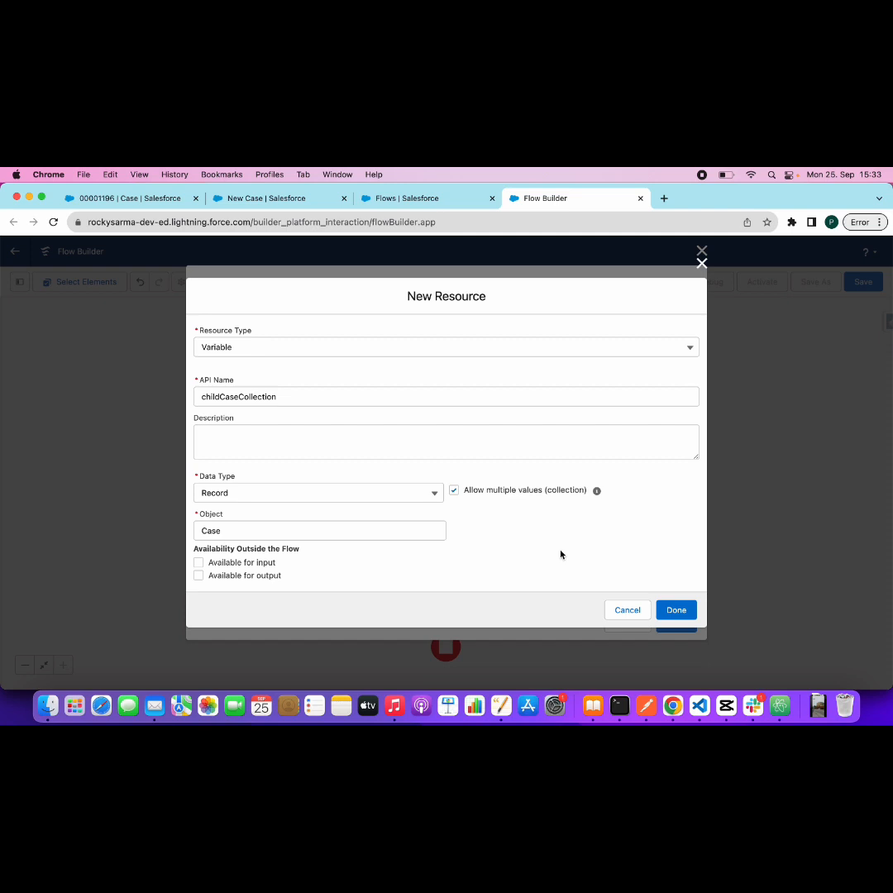
left_click(675, 610)
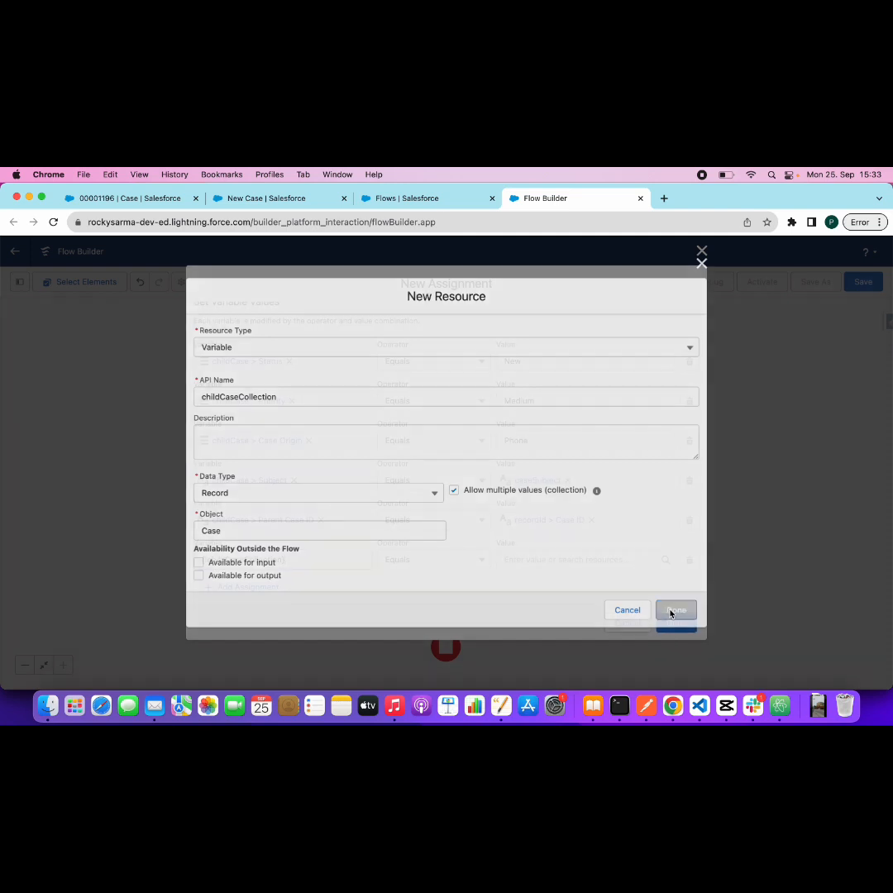
Step: Set the childCaseCollection row to Add the childCase variable and finish the assignment element
left_click(460, 565)
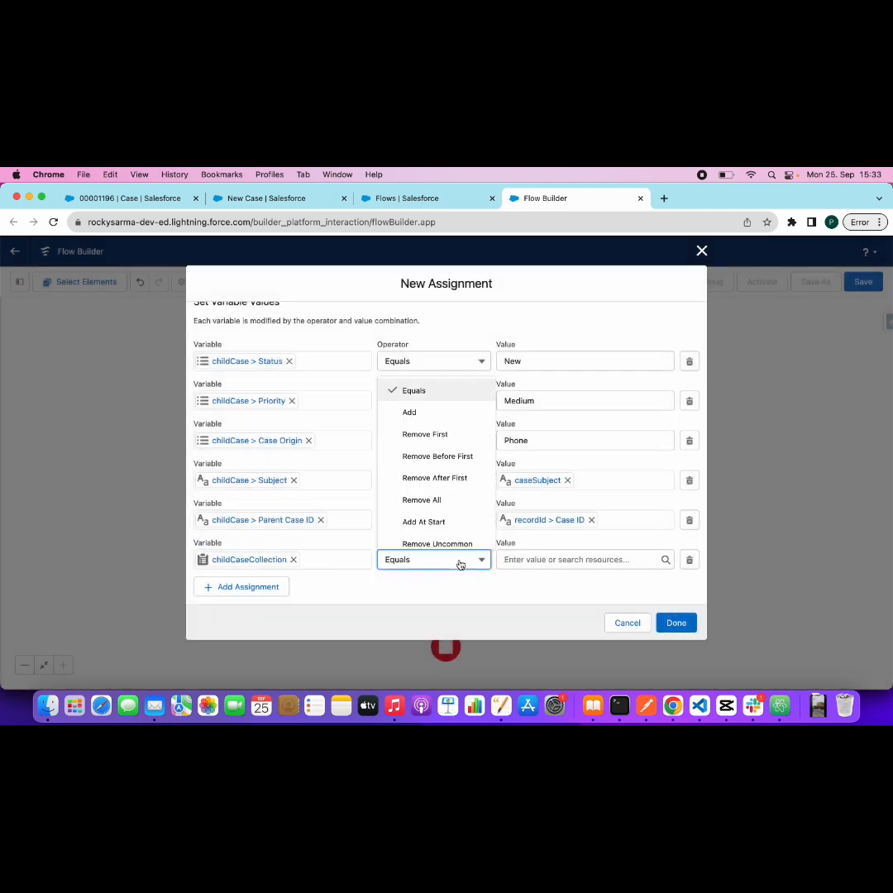
left_click(434, 415)
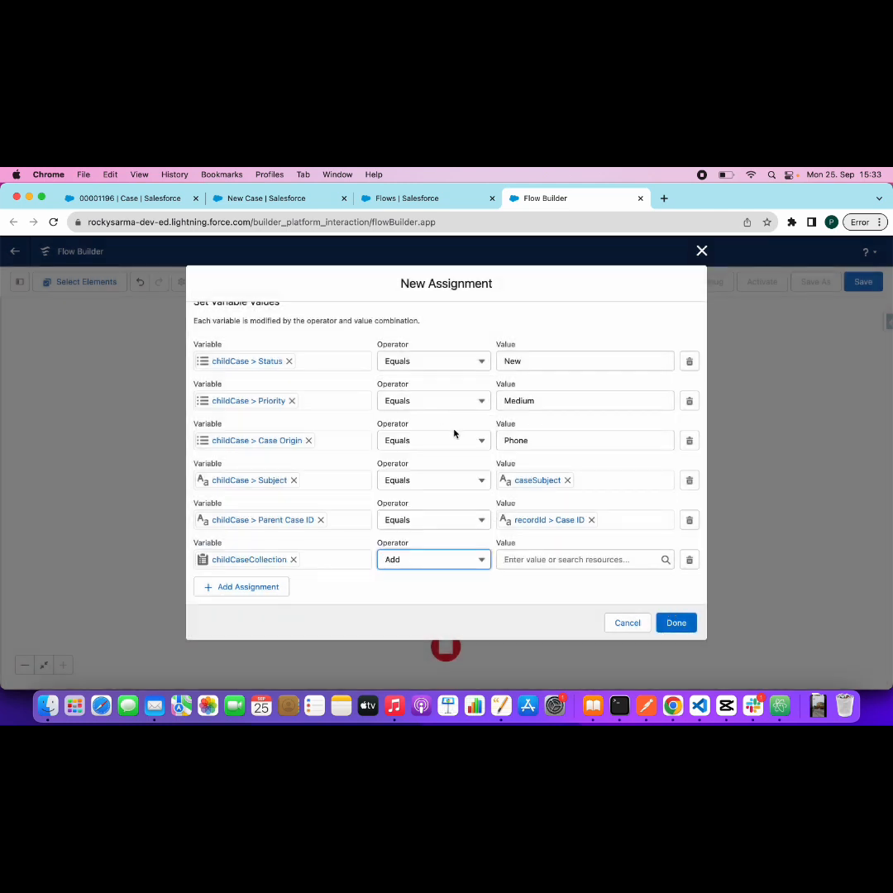
left_click(509, 560)
type("chil")
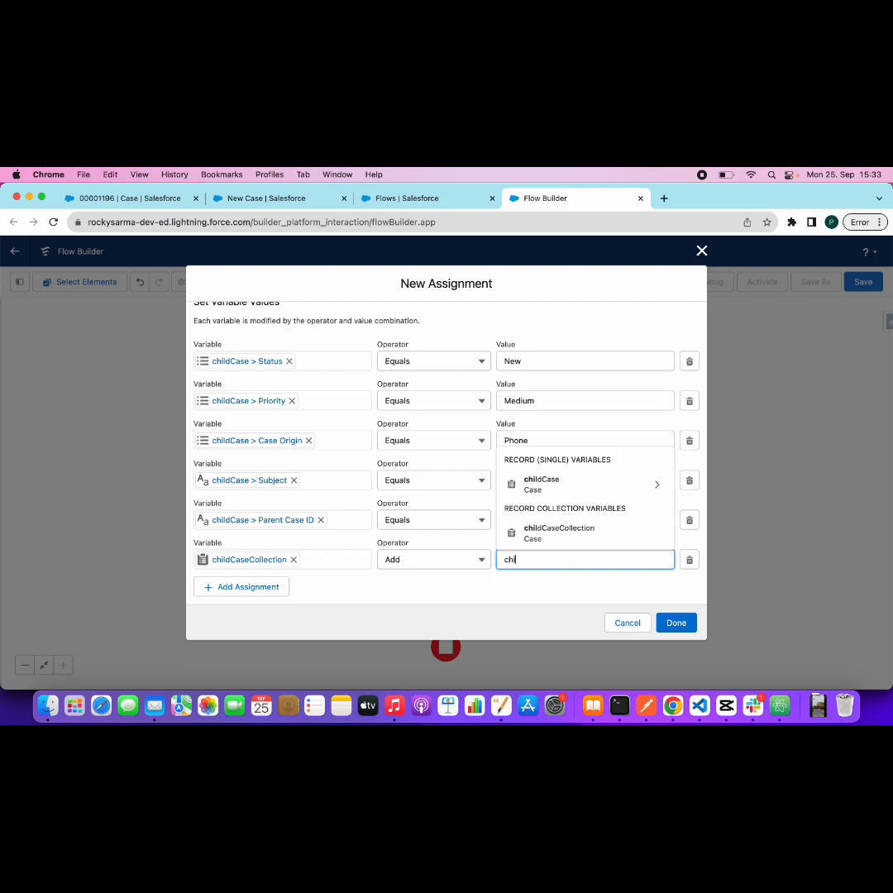
left_click(565, 487)
key("BackSpace")
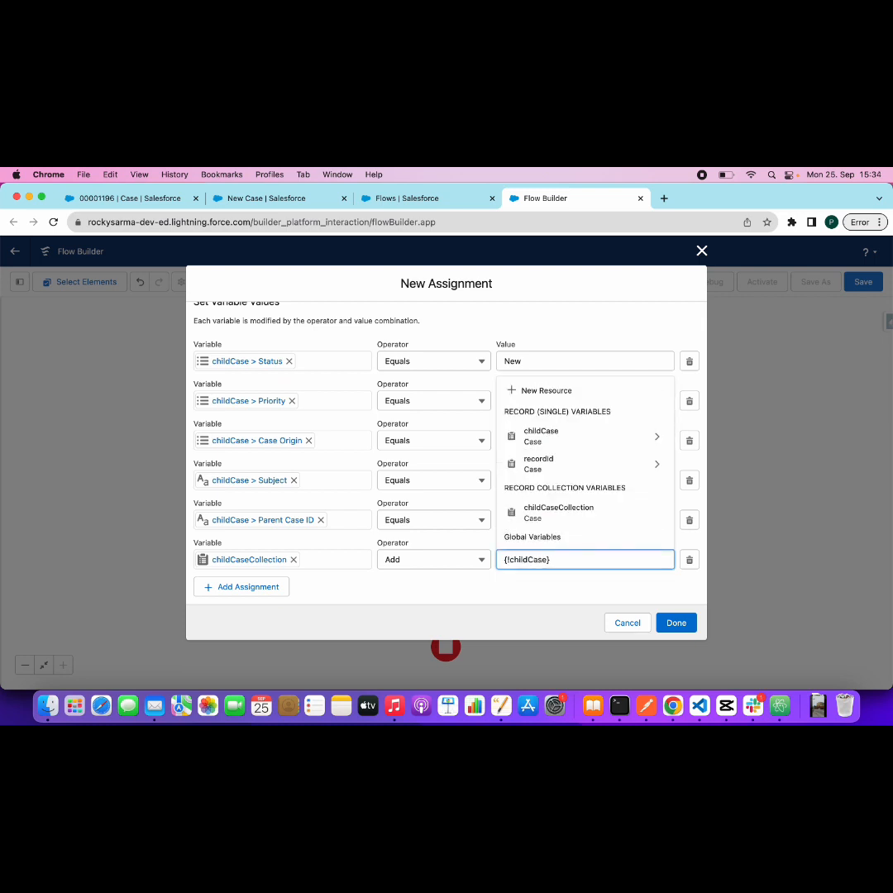
left_click(500, 597)
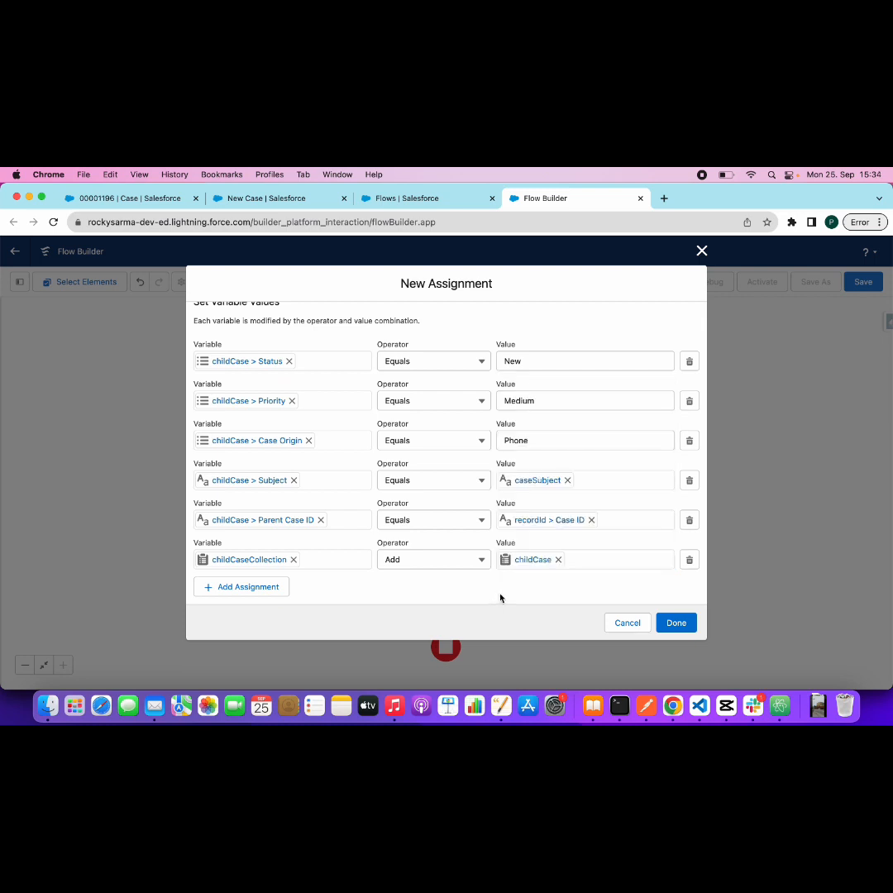
scroll(501, 597, "up", 5)
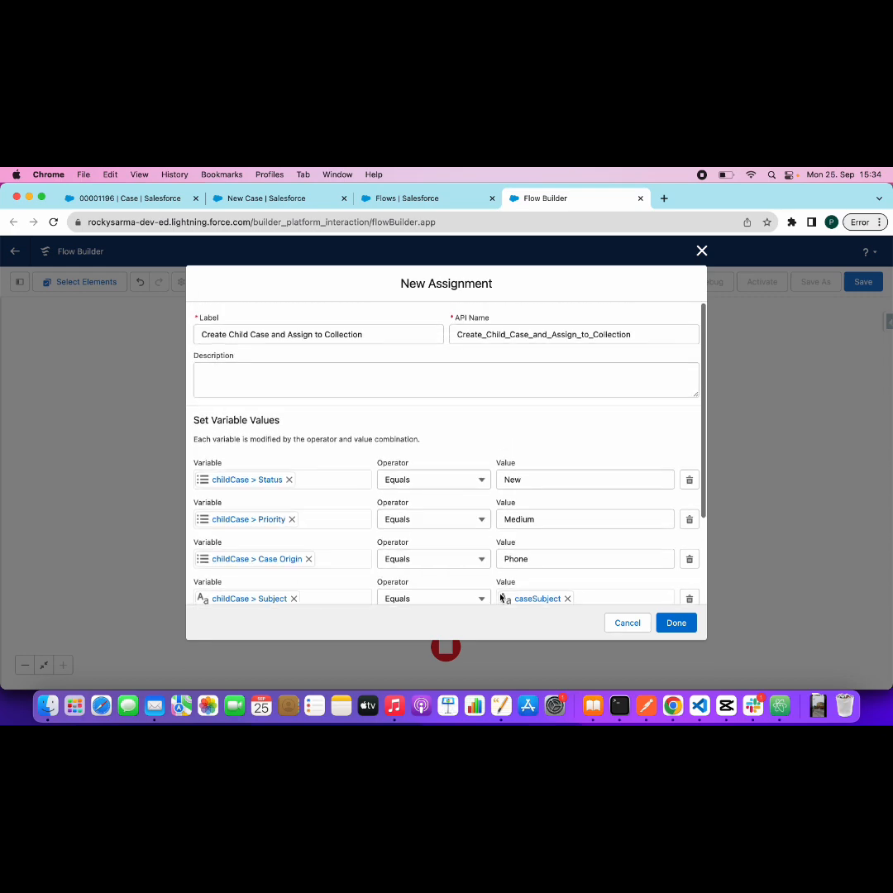
scroll(500, 597, "down", 3)
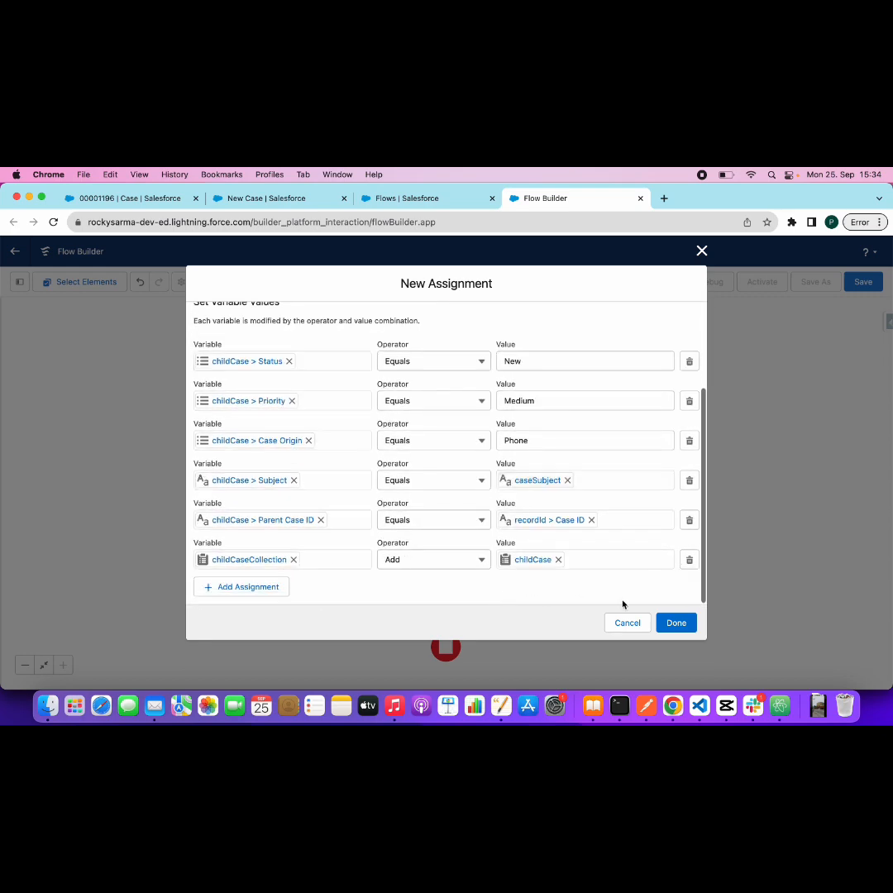
left_click(677, 623)
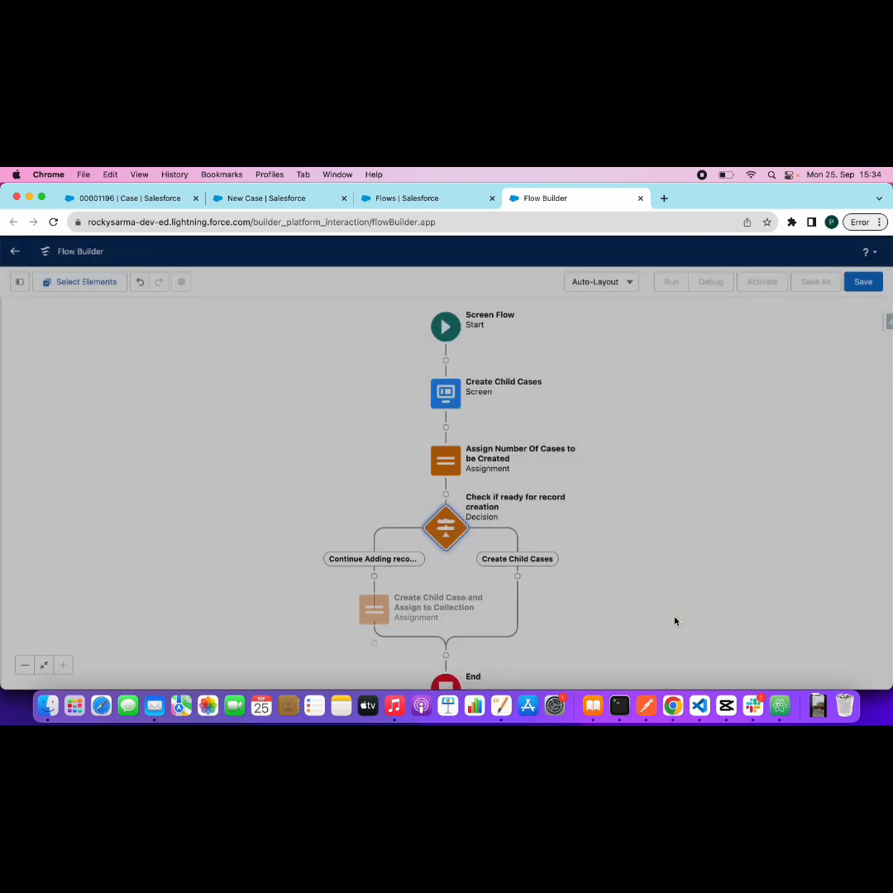
Step: Add an Assignment element after Create Child Case and Assign to Collection and label it Decrease Counter
left_click_drag(654, 588, 672, 479)
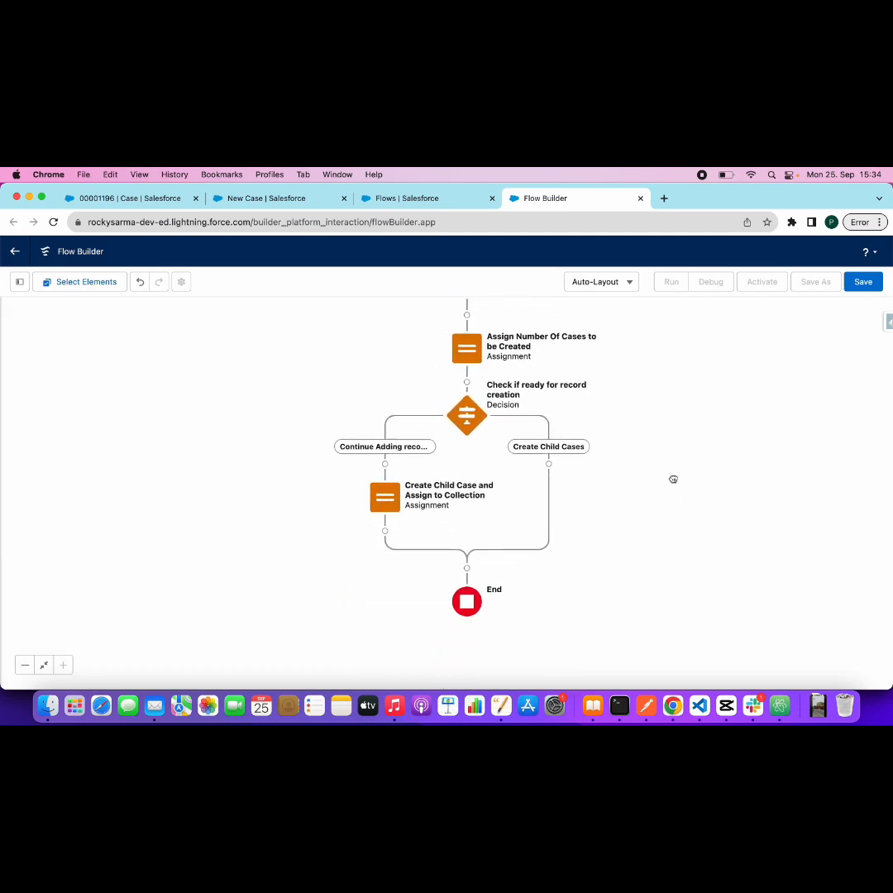
left_click(385, 531)
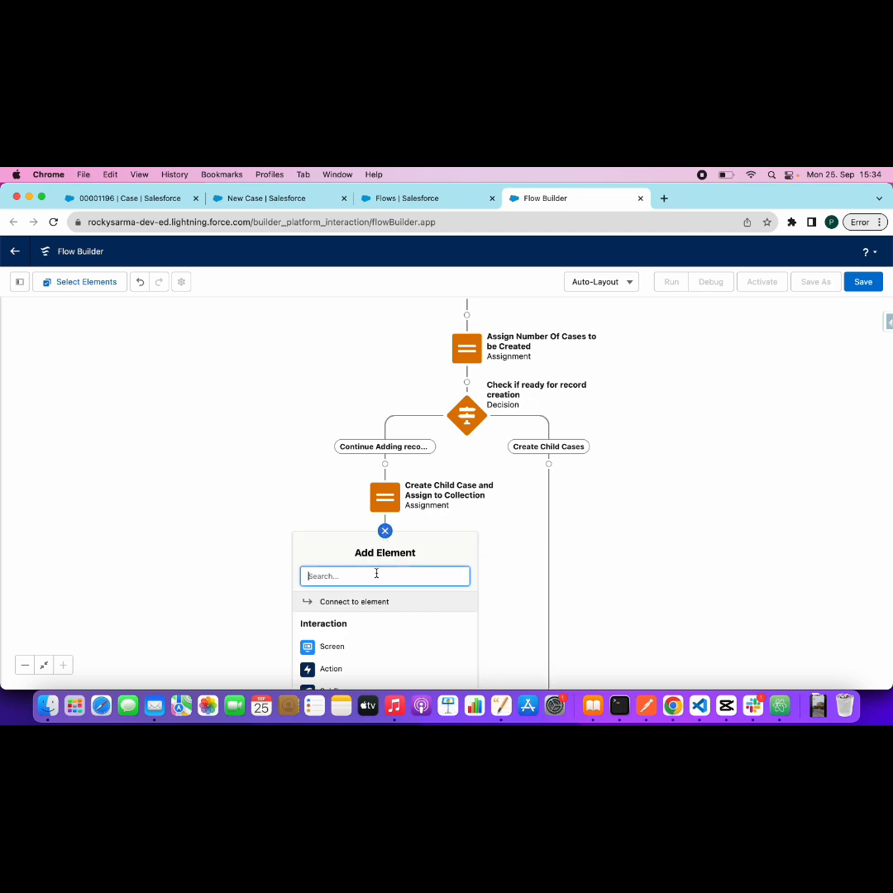
type("ass")
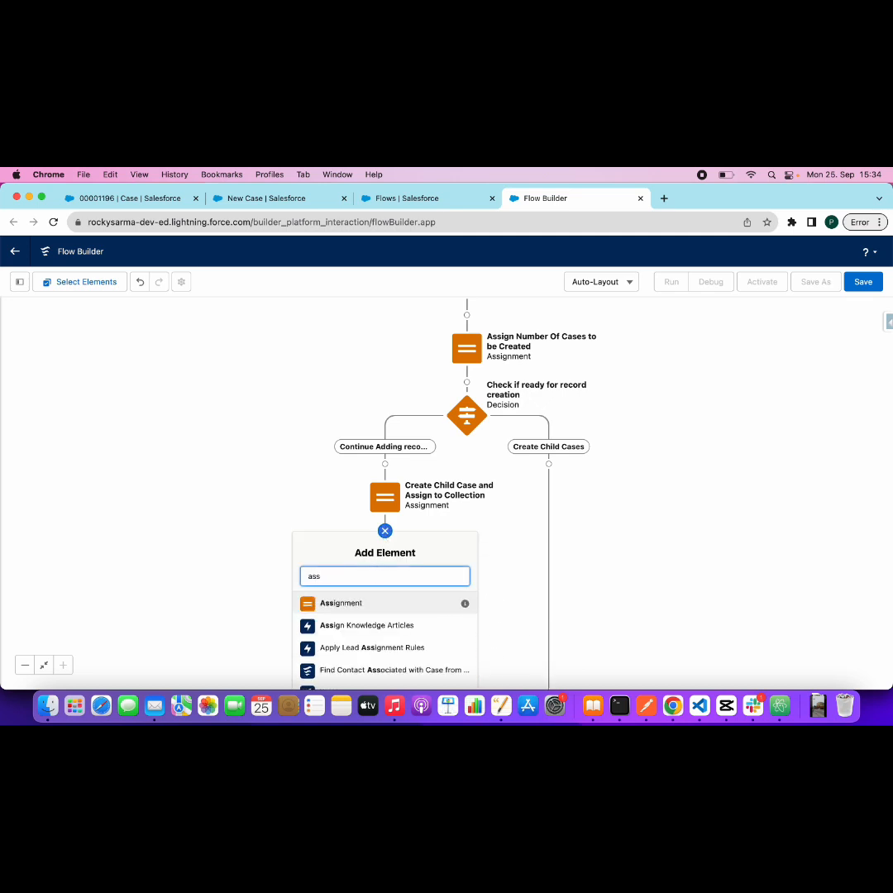
left_click(367, 605)
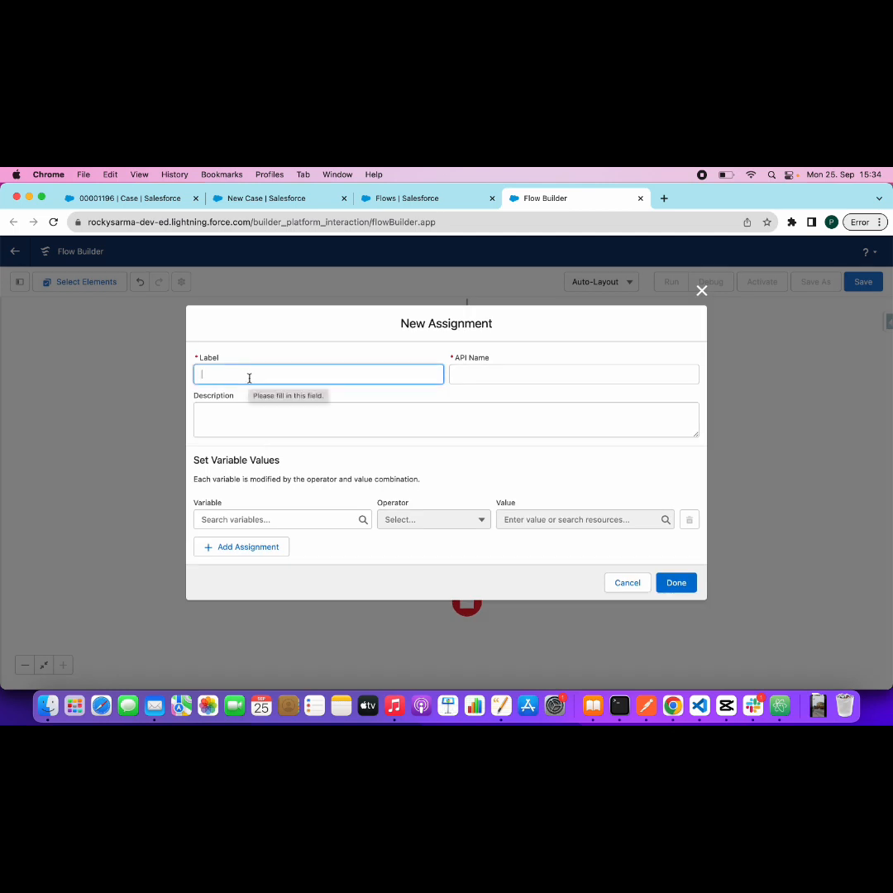
type("Decrease Counter")
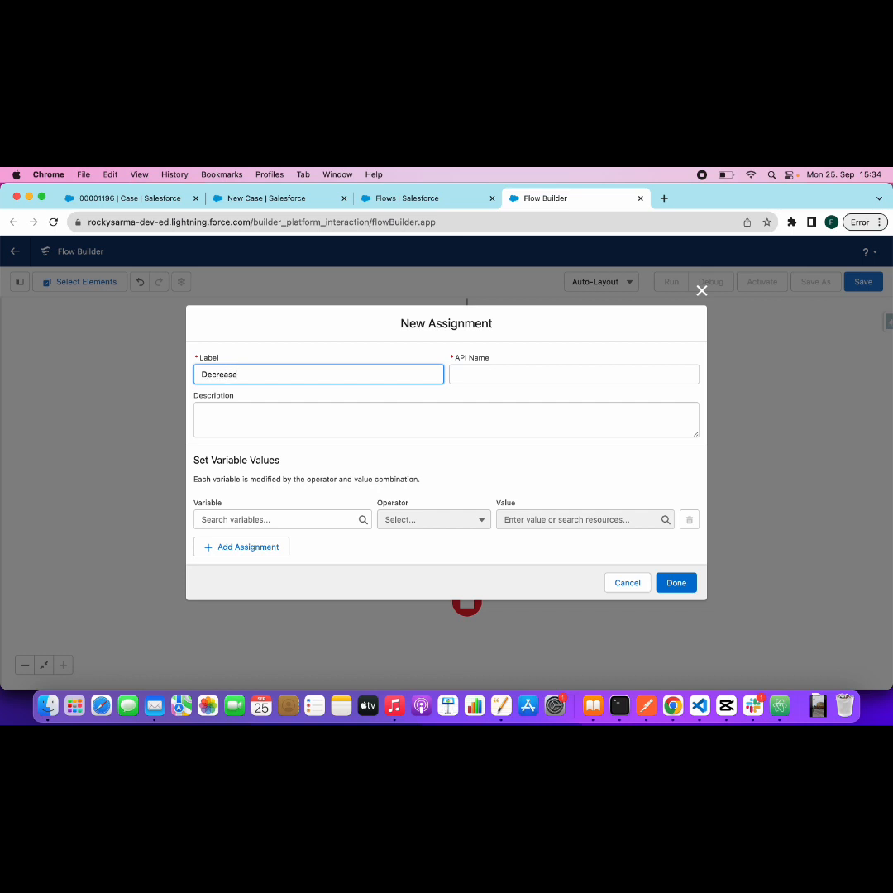
left_click(369, 436)
Step: Make the Decrease Counter assignment subtract 1 from the numberOfChildCases variable and finish the element
left_click(241, 519)
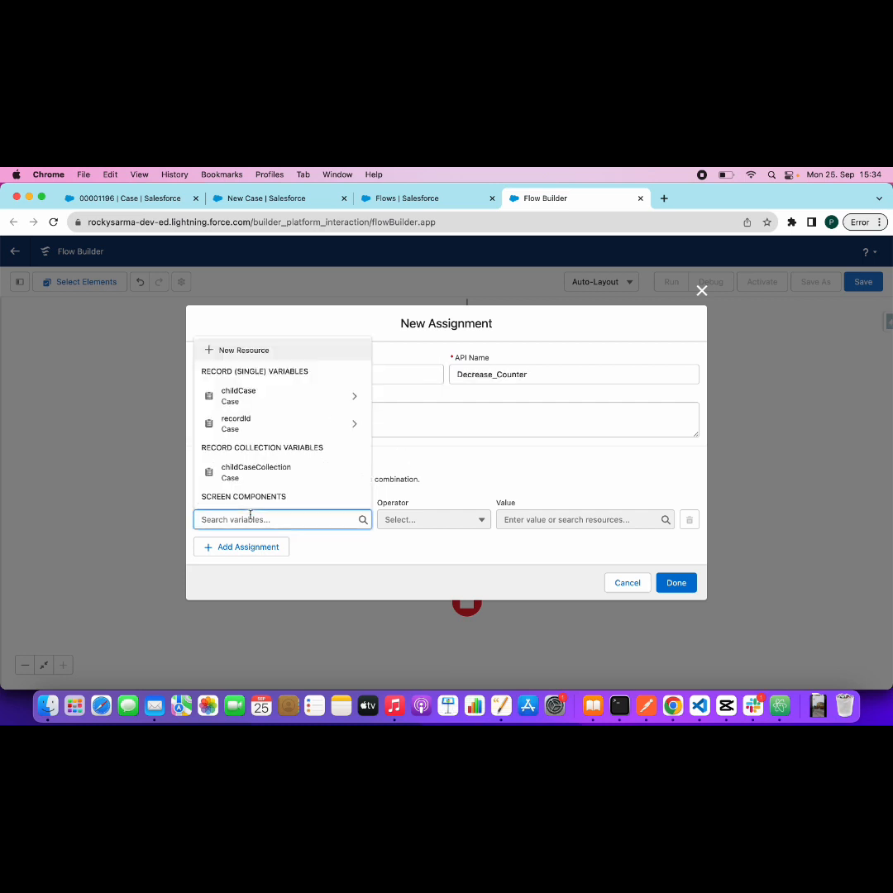
scroll(257, 444, "down", 3)
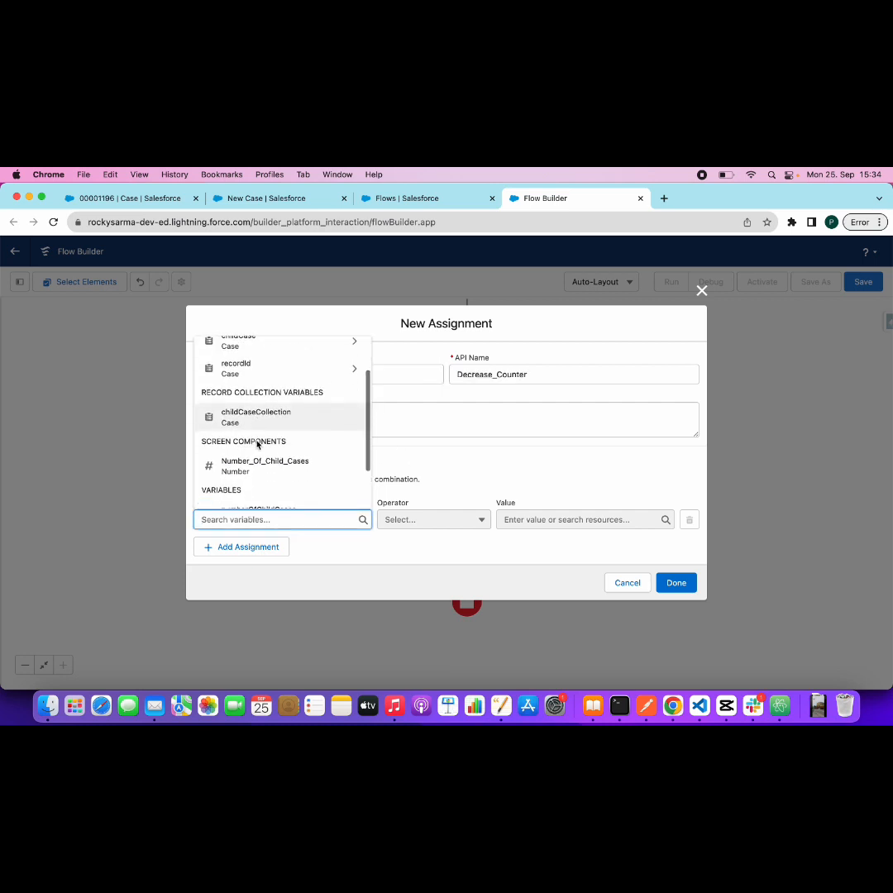
scroll(257, 445, "down", 2)
left_click(257, 470)
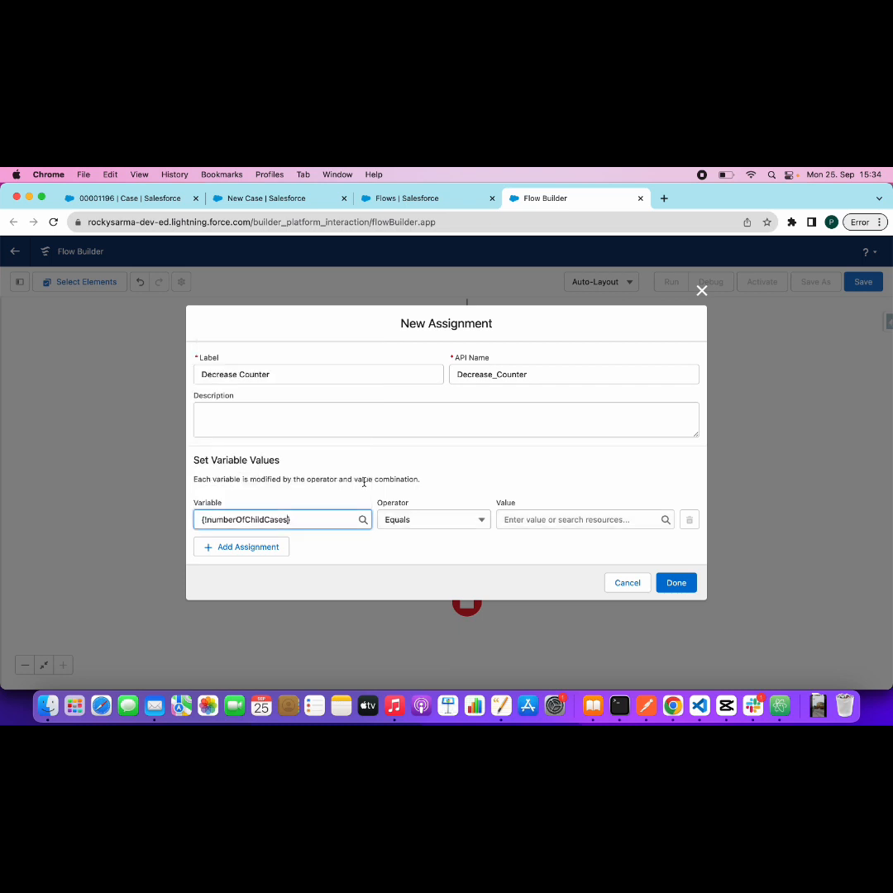
left_click(420, 519)
left_click(424, 587)
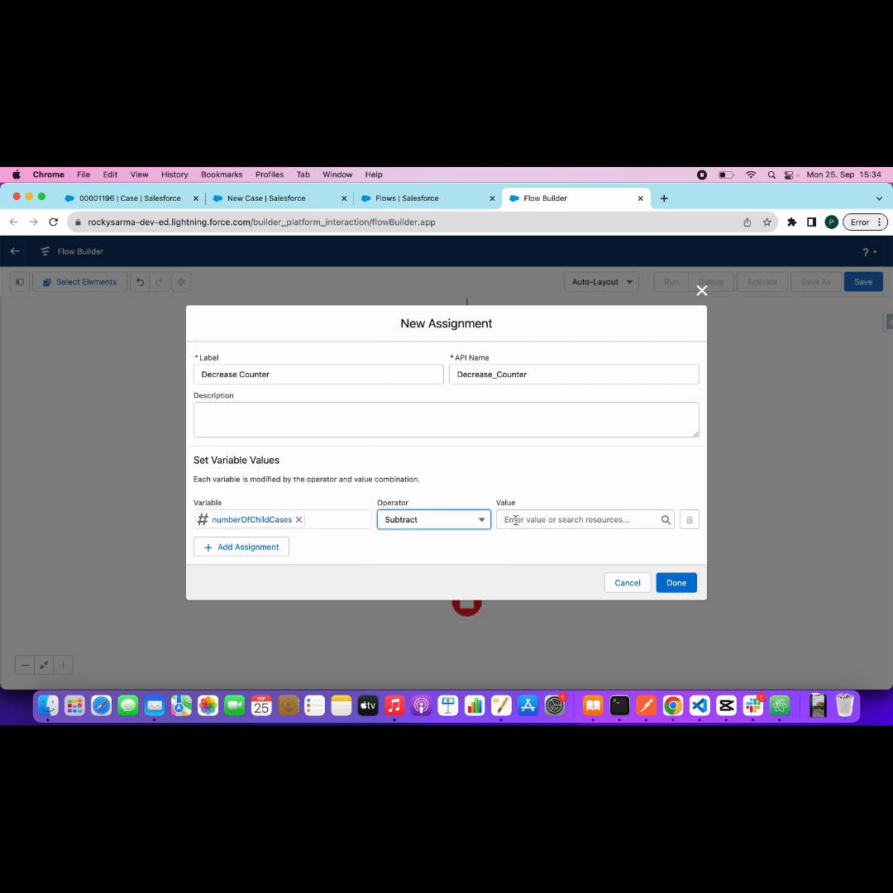
left_click(521, 519)
type("1")
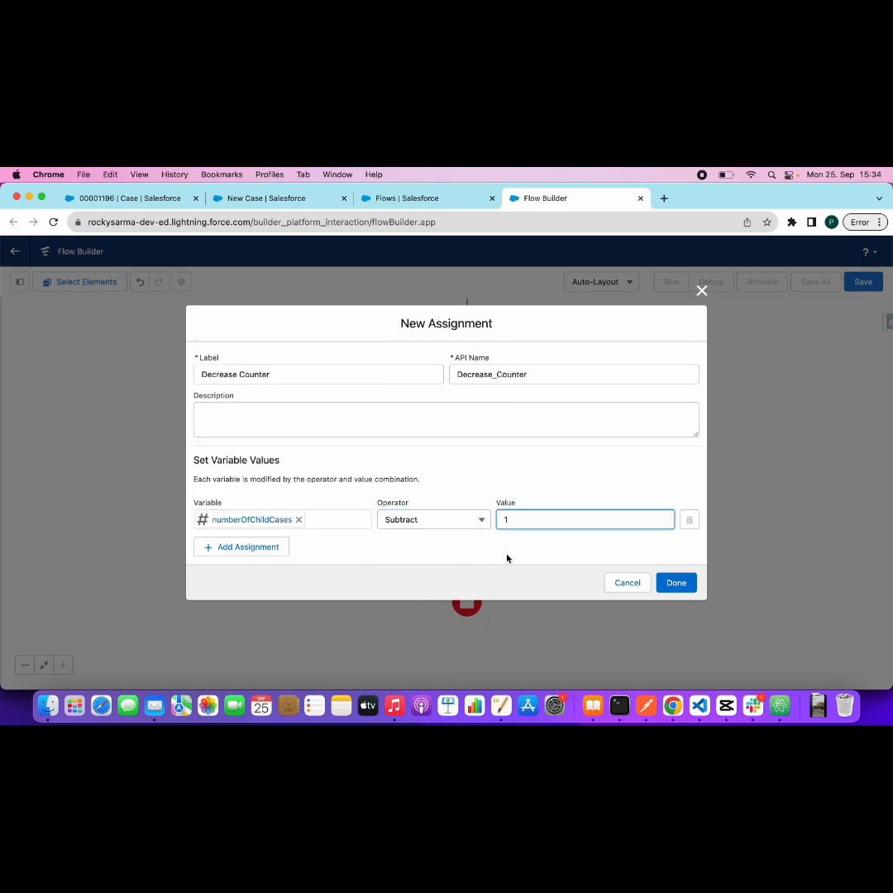
left_click(675, 582)
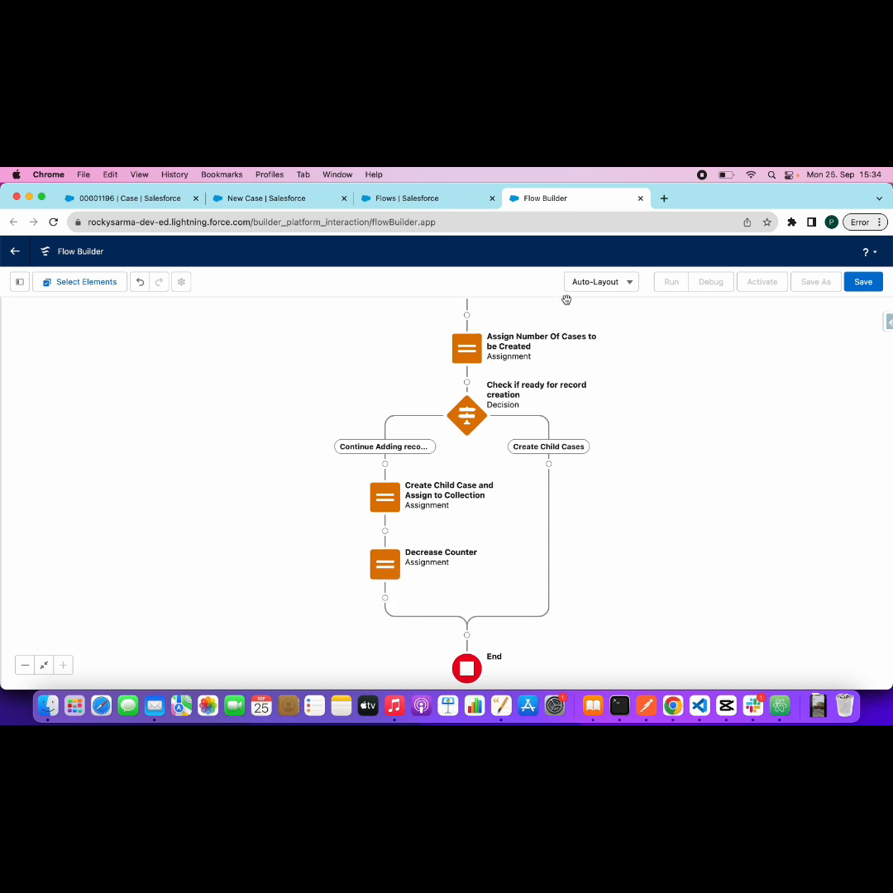
Step: Switch the canvas to Free-Form and connect Decrease Counter back to the Check if ready for record creation decision
left_click(595, 282)
left_click(592, 325)
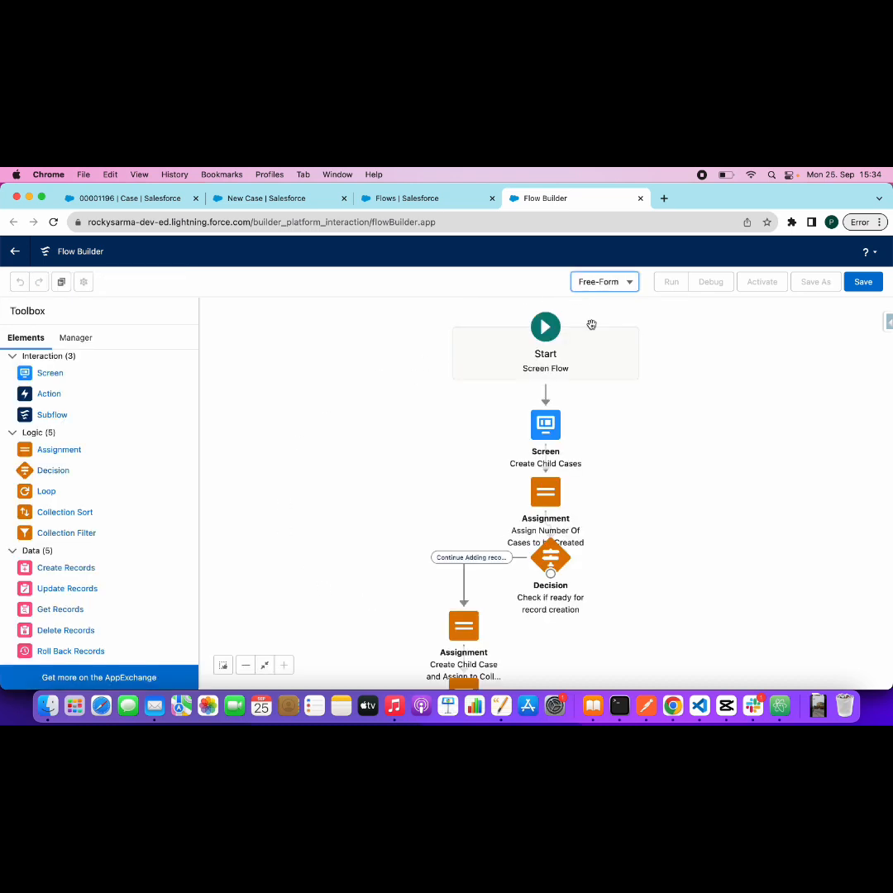
left_click_drag(397, 505, 407, 403)
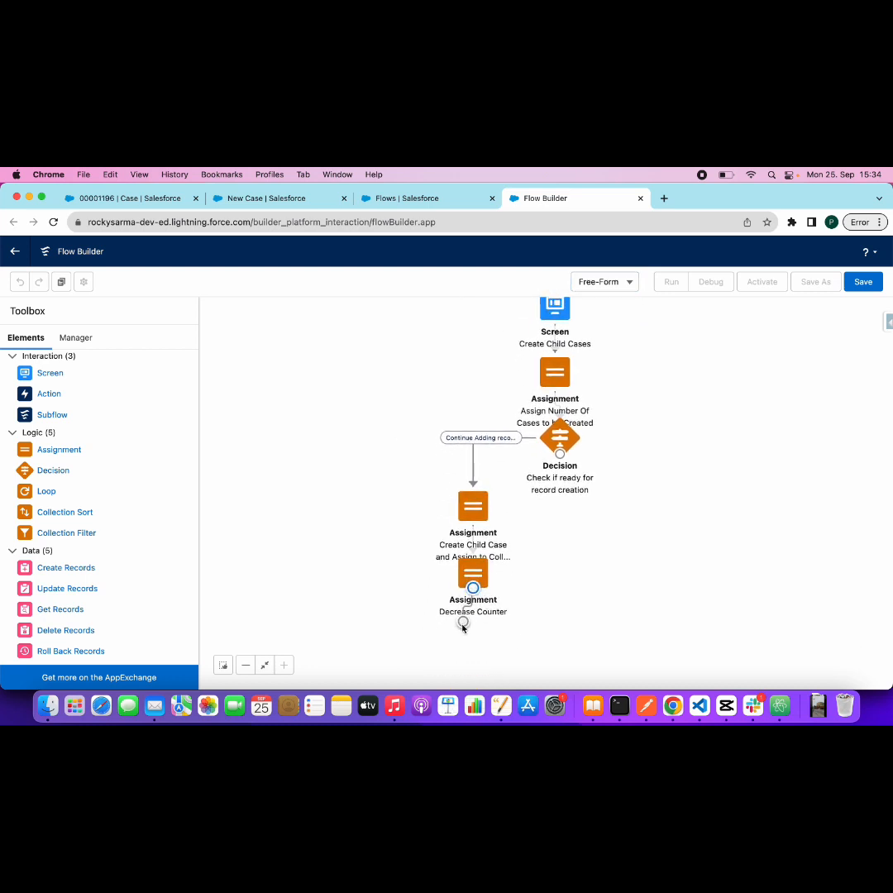
left_click_drag(464, 622, 561, 459)
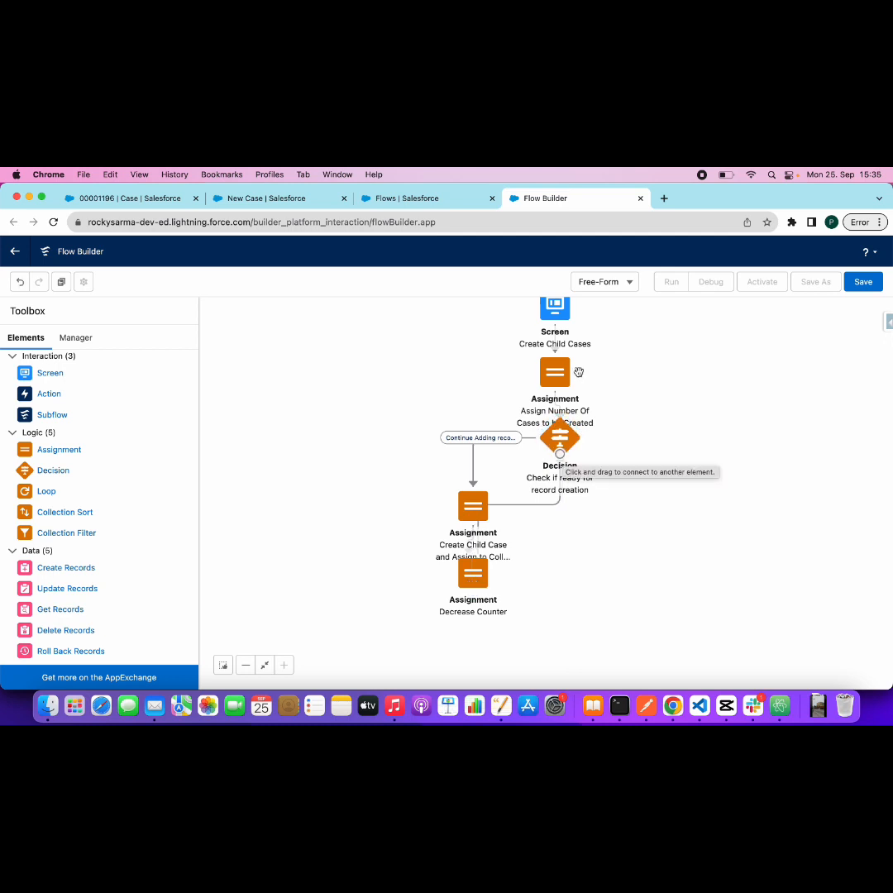
Step: Switch the canvas back to Auto-Layout, accepting the loss of unsaved element positions
left_click(605, 286)
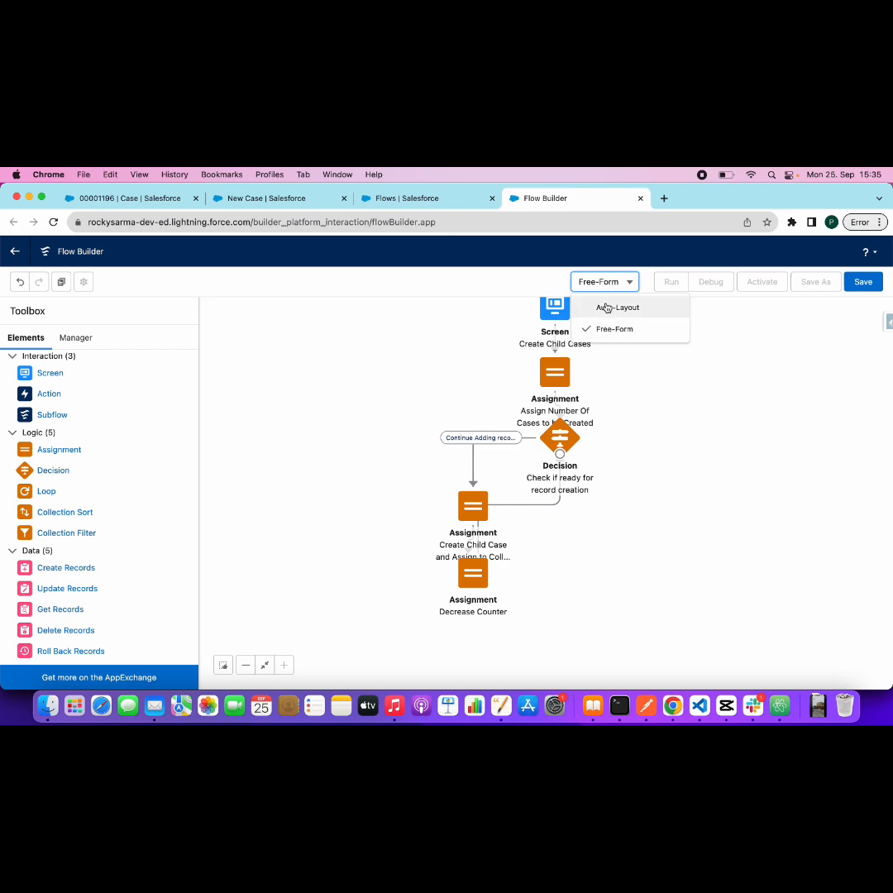
left_click(608, 307)
left_click(545, 494)
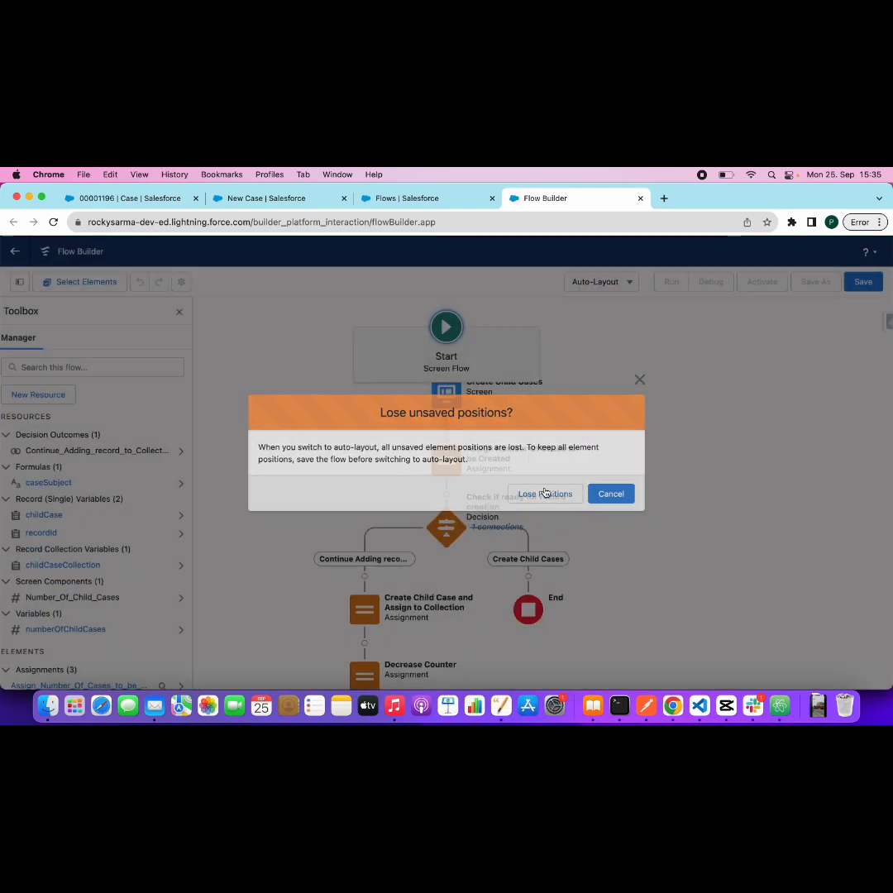
Step: Add a Create Records element on the Create Child Cases path and label it Create All Child Cases
left_click_drag(614, 546, 616, 435)
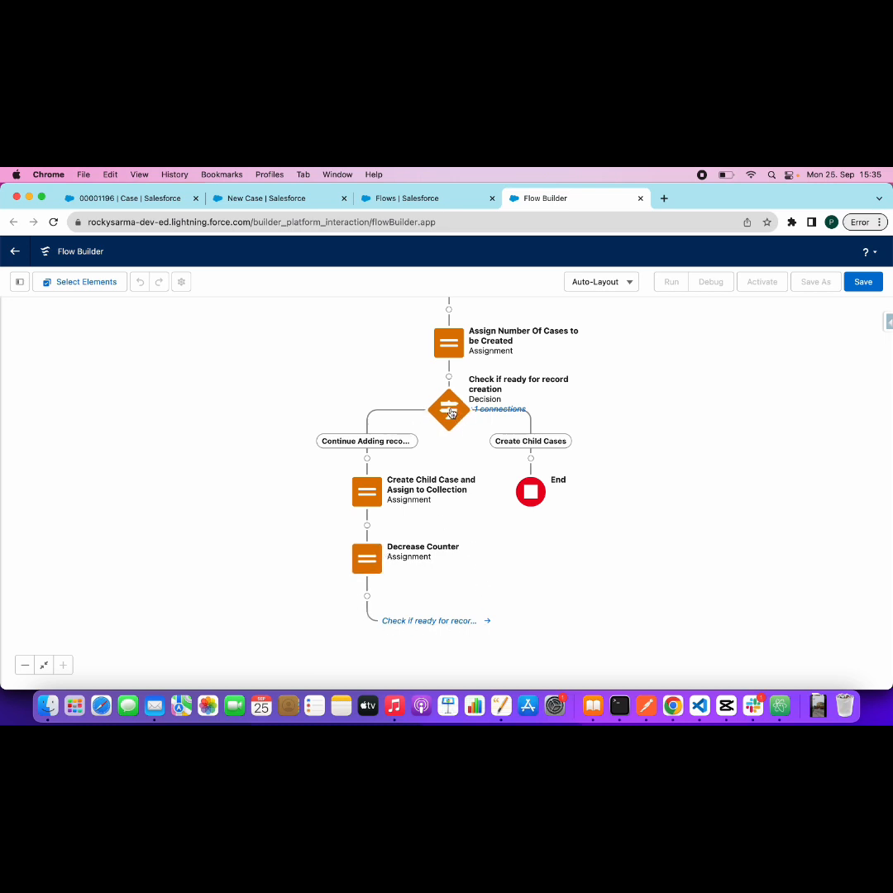
left_click(532, 459)
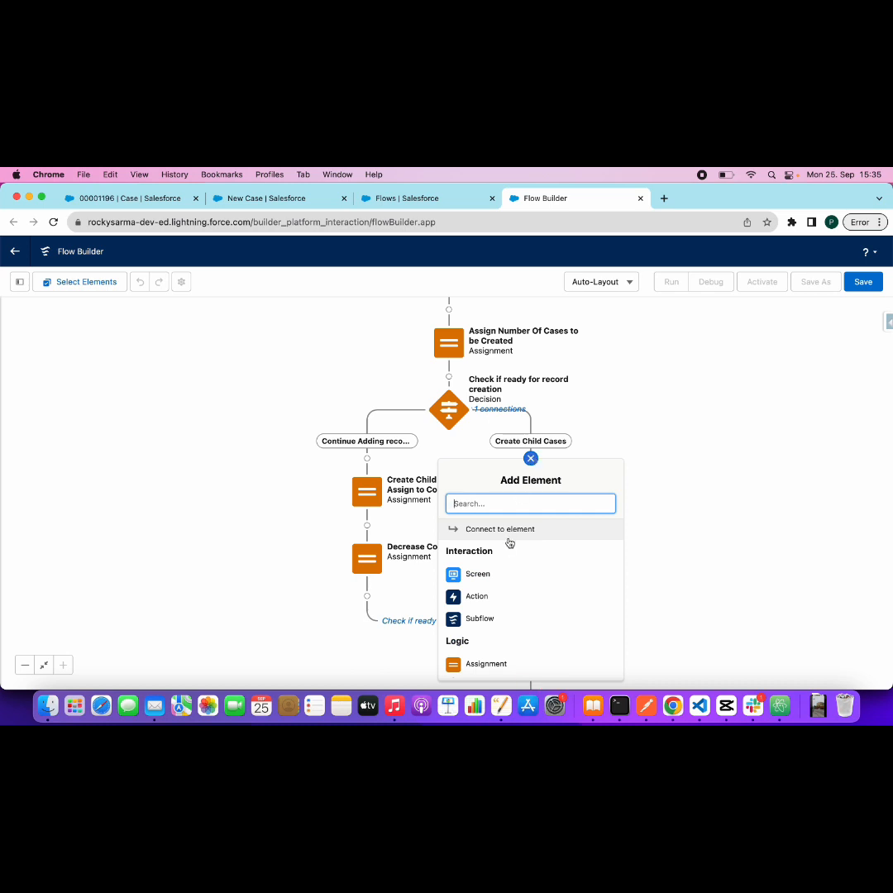
type("crea")
left_click(497, 531)
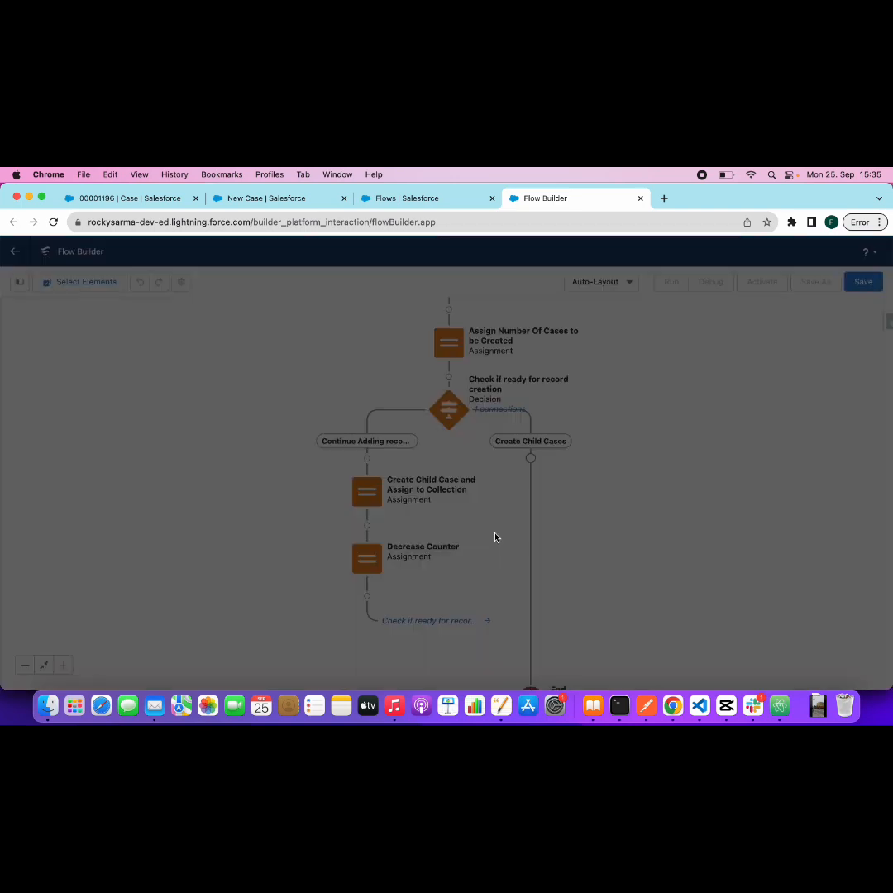
type("Create All Child C")
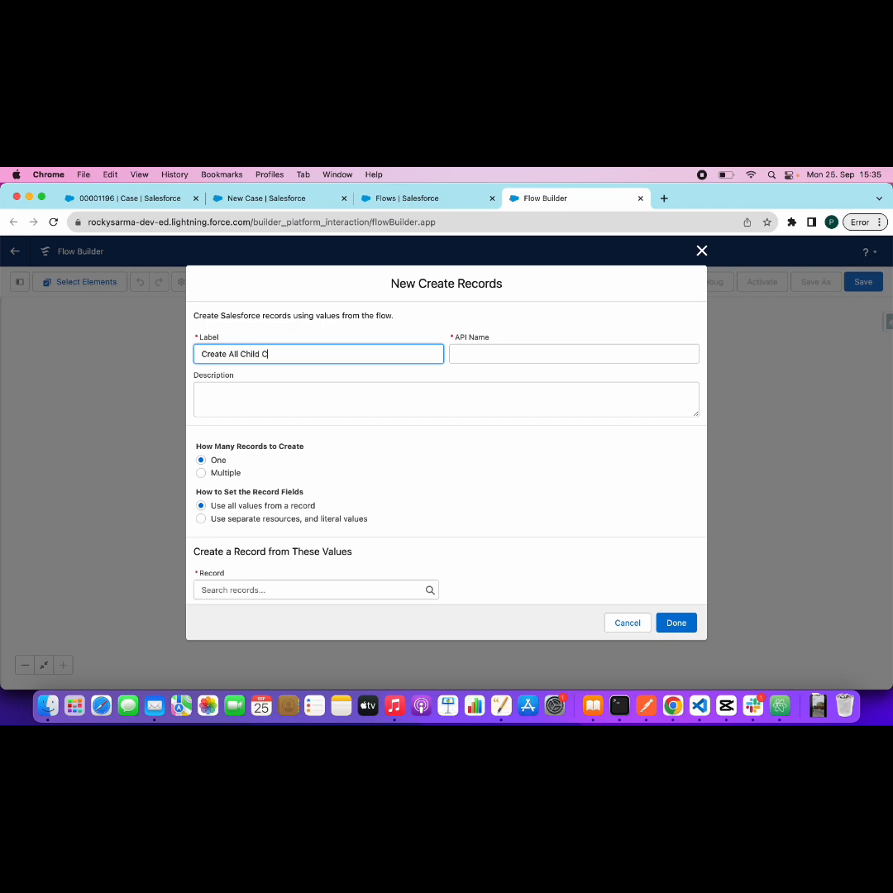
type("ases")
left_click(421, 451)
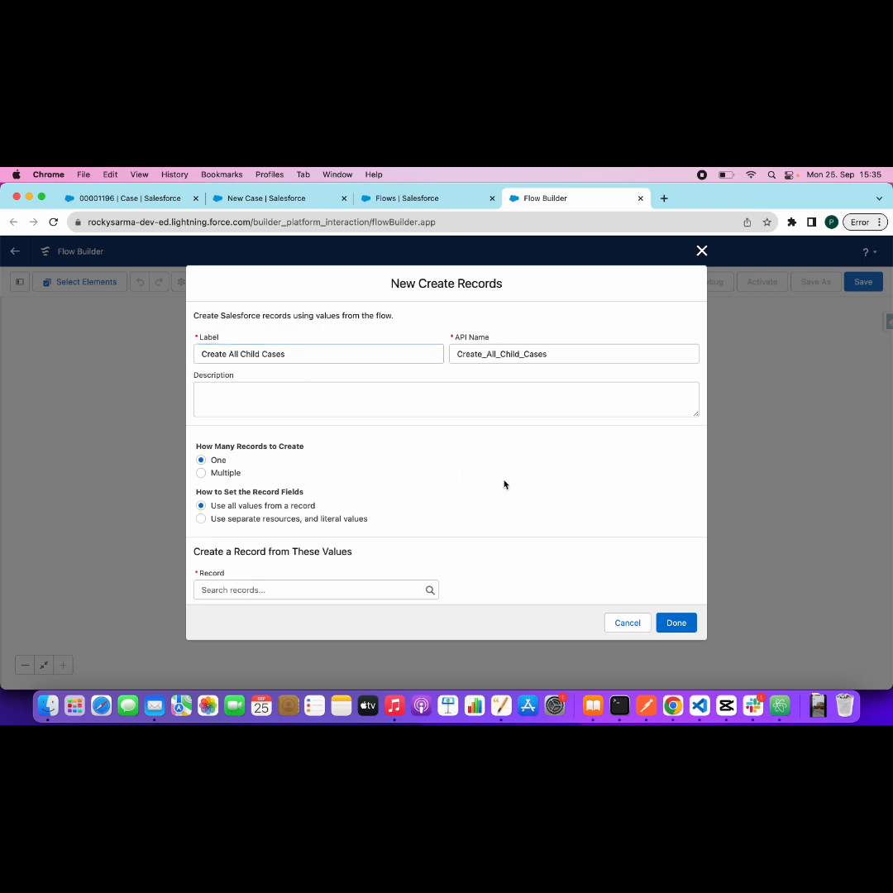
Step: Set the Create Records element to create multiple records from childCaseCollection and finish it
left_click(225, 473)
left_click(247, 548)
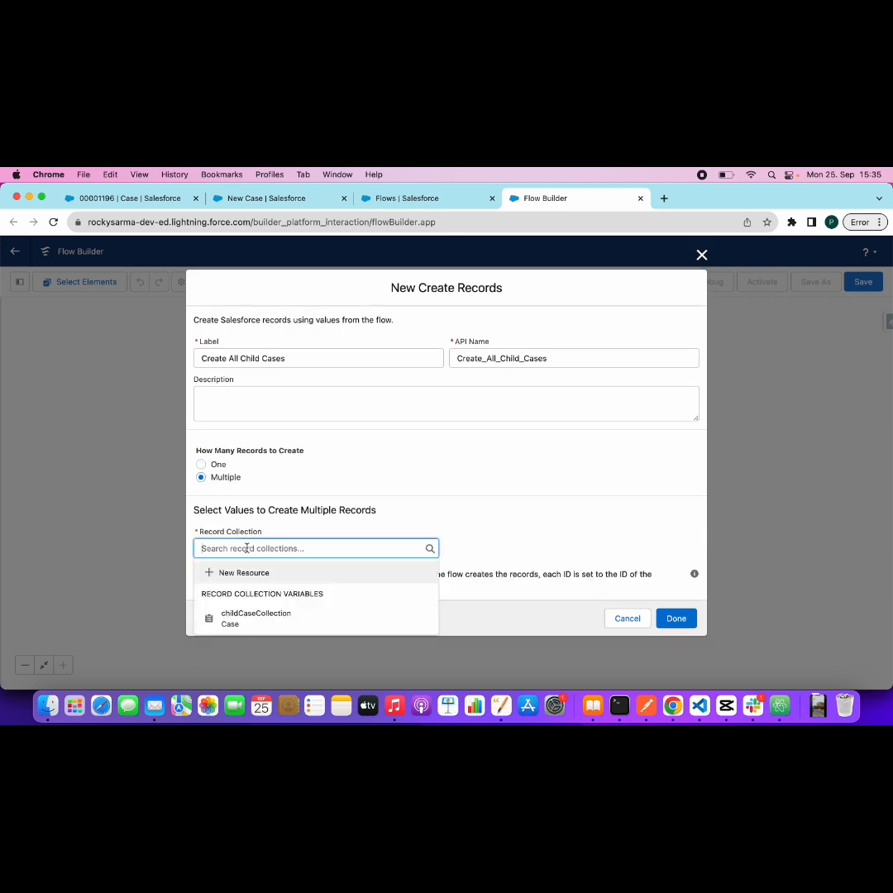
left_click(251, 617)
left_click(677, 619)
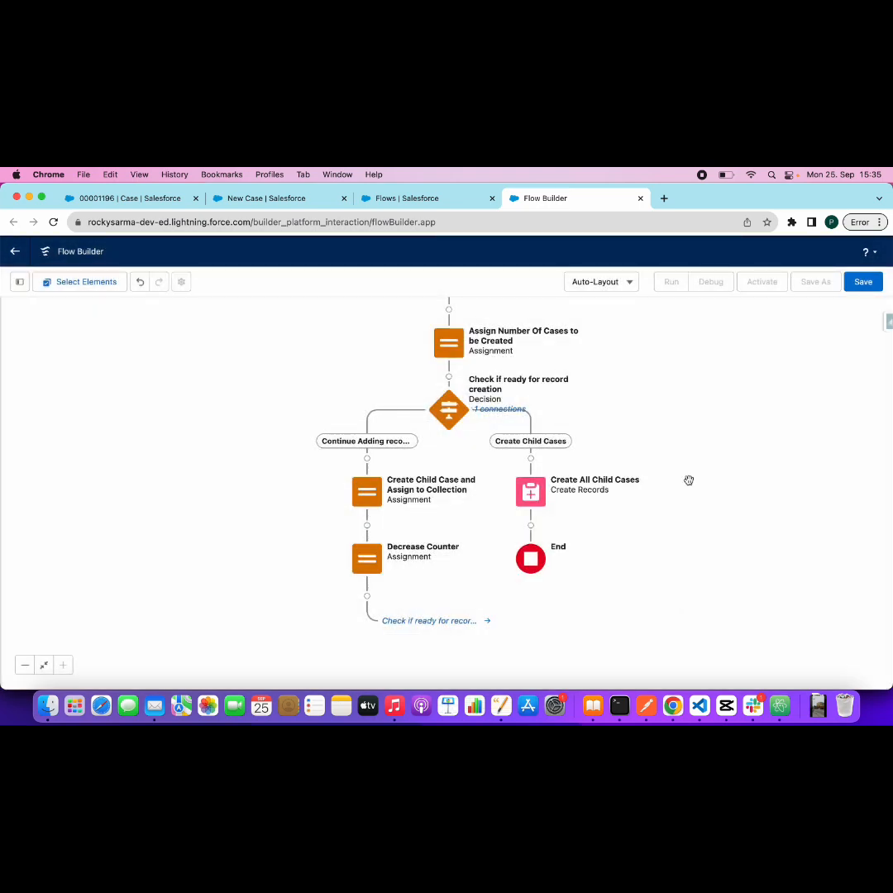
Step: Save the flow with the label Case - Create Child Case From Parent and activate it
scroll(695, 496, "up", 3)
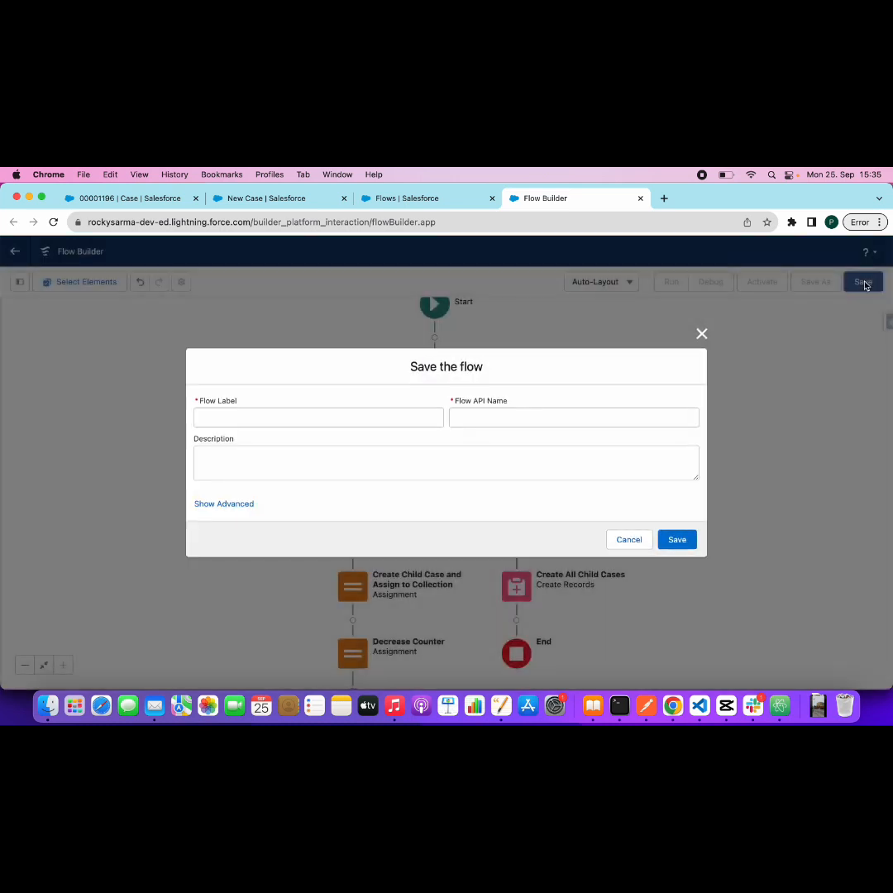
left_click(279, 418)
type("C")
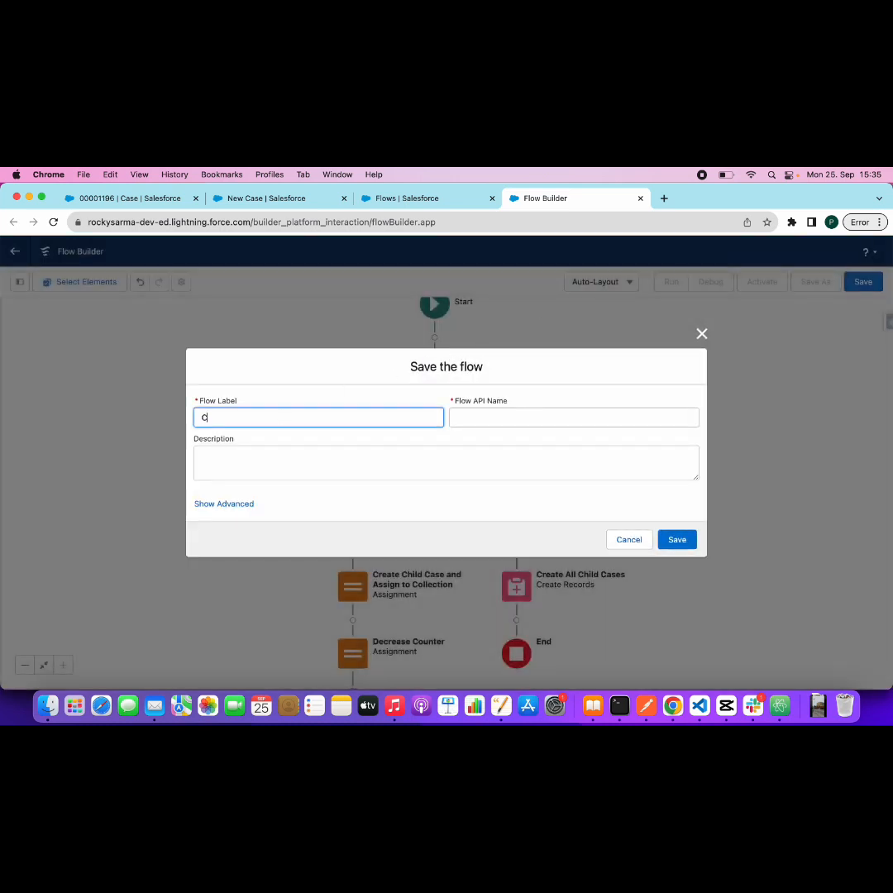
type("reate Child Case From Parent")
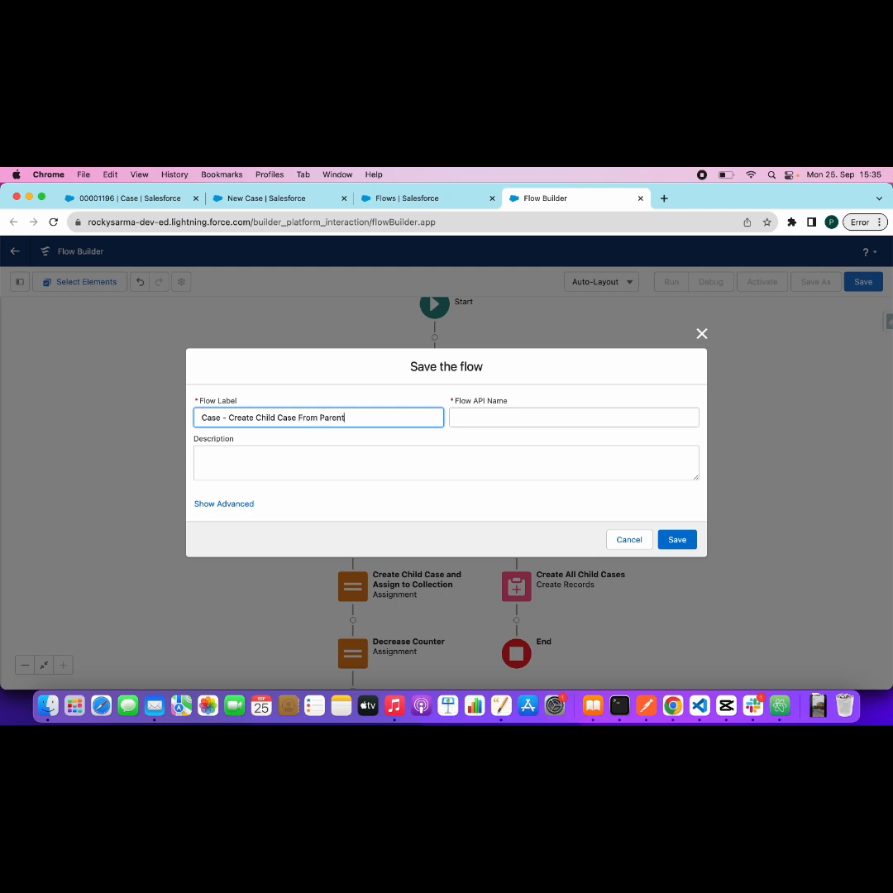
left_click(355, 509)
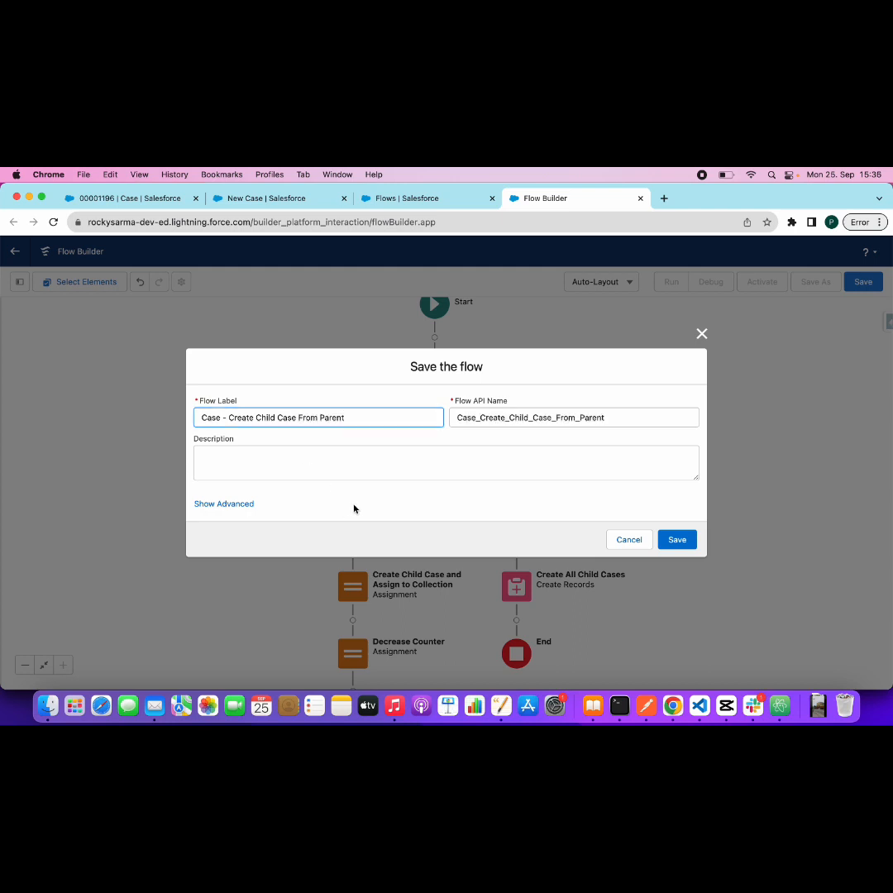
left_click(677, 542)
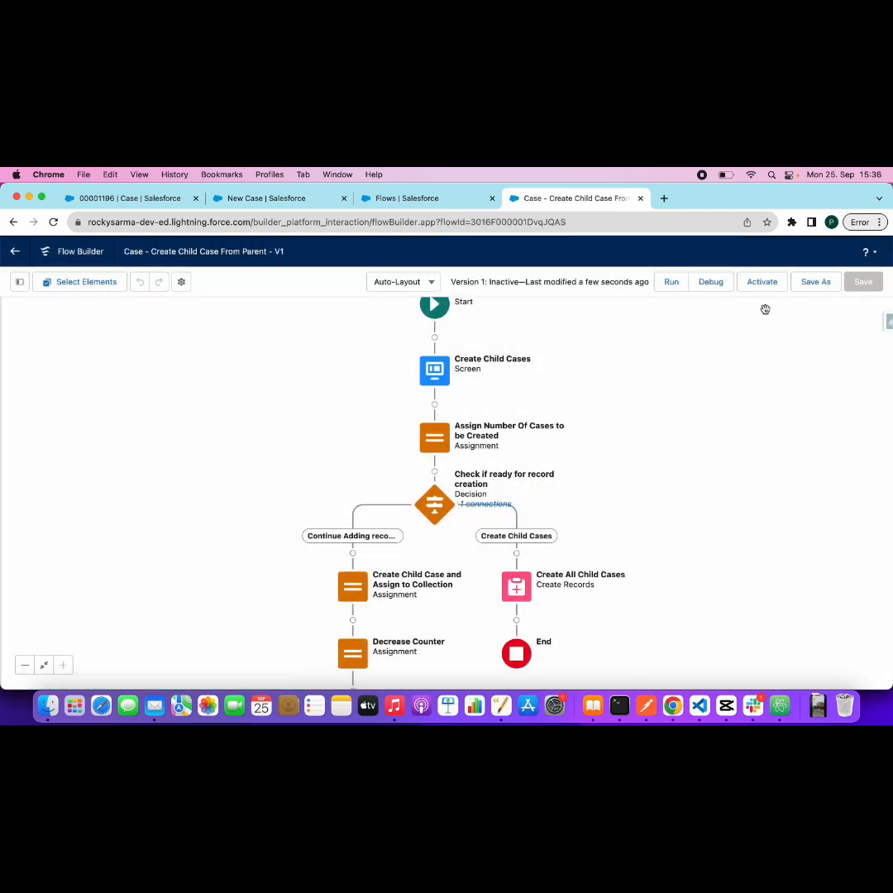
left_click(762, 284)
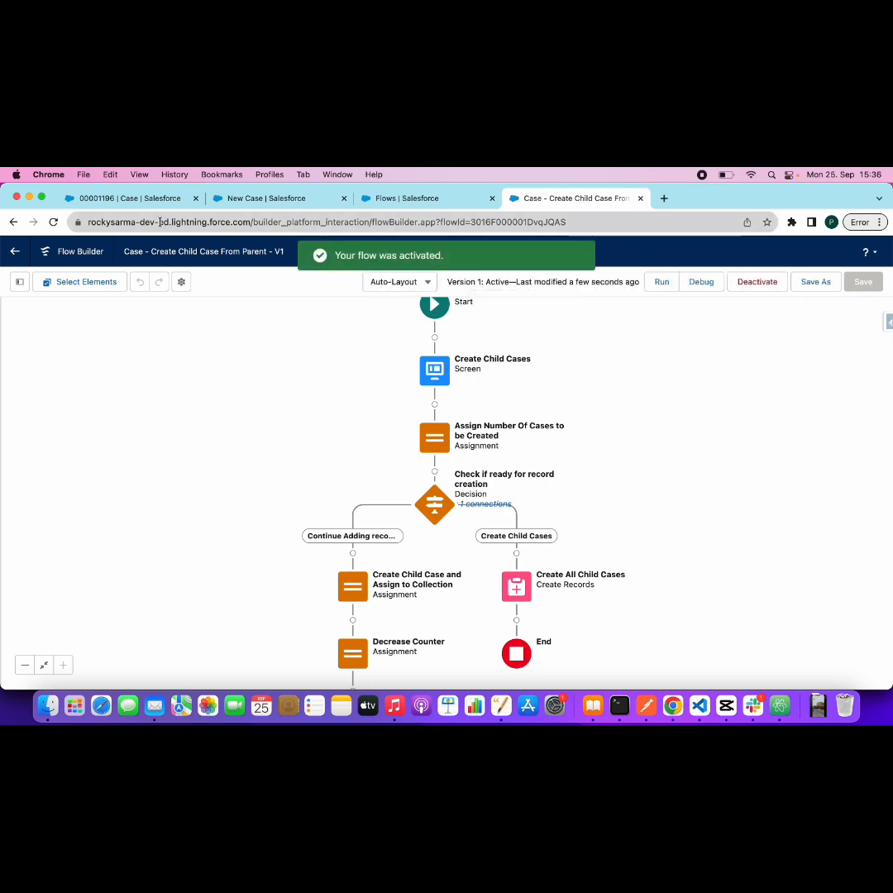
Step: Find the Case object in Object Manager and open its Buttons, Links, and Actions
left_click(149, 199)
left_click(265, 199)
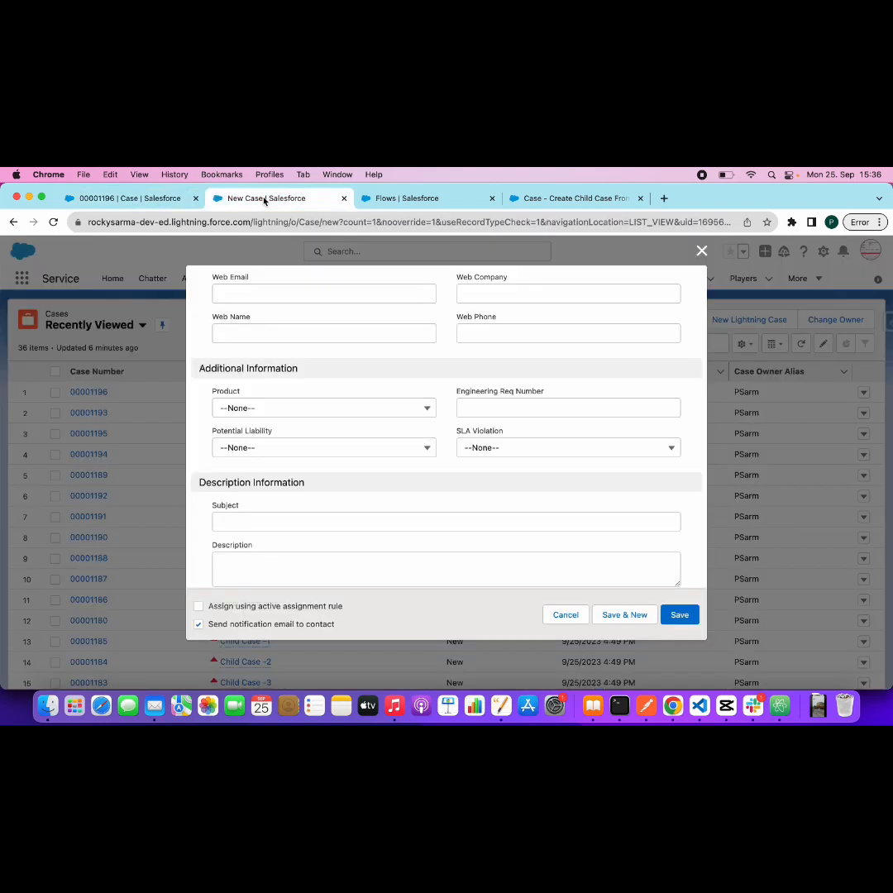
left_click(384, 204)
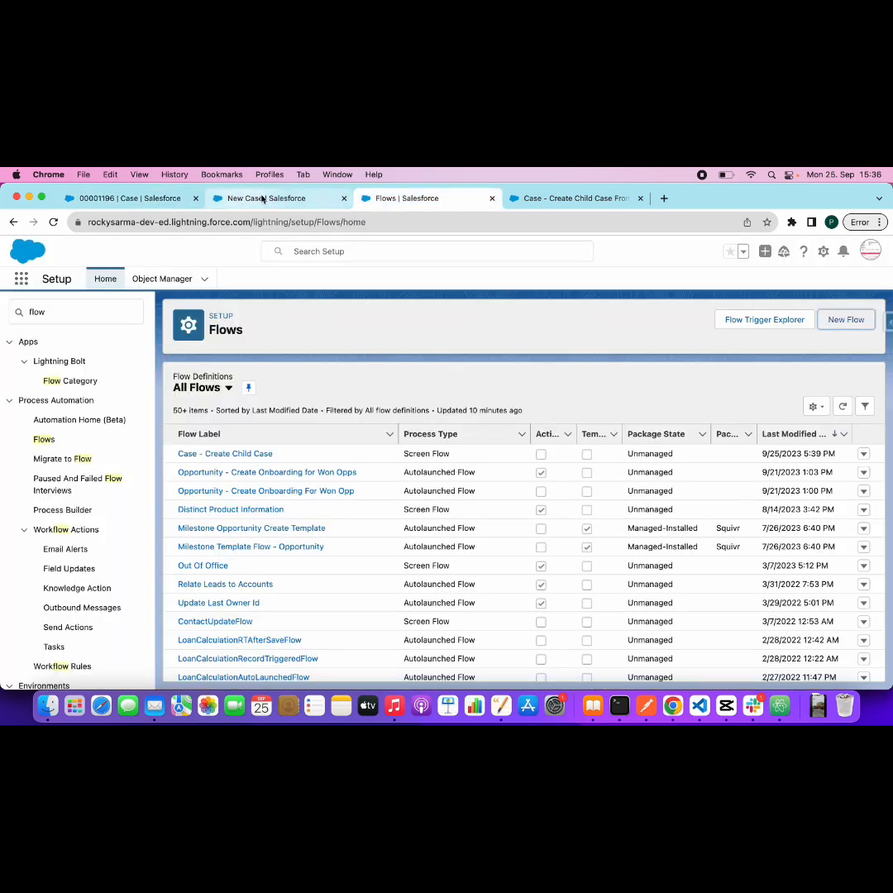
left_click(149, 279)
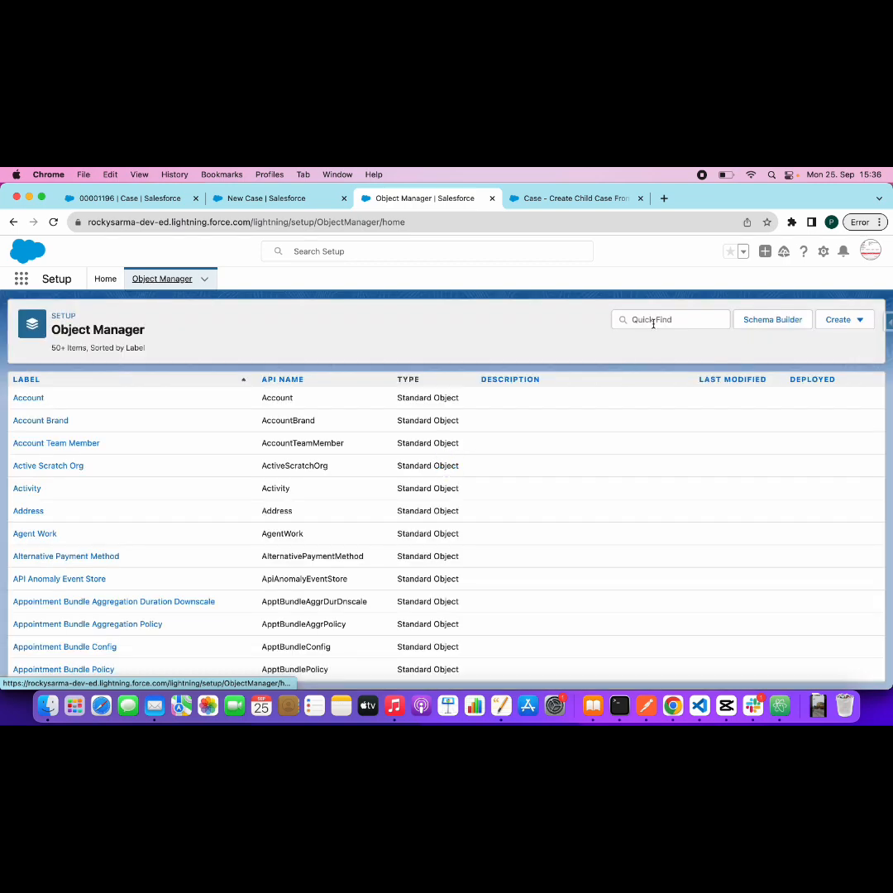
left_click(654, 320)
type("case")
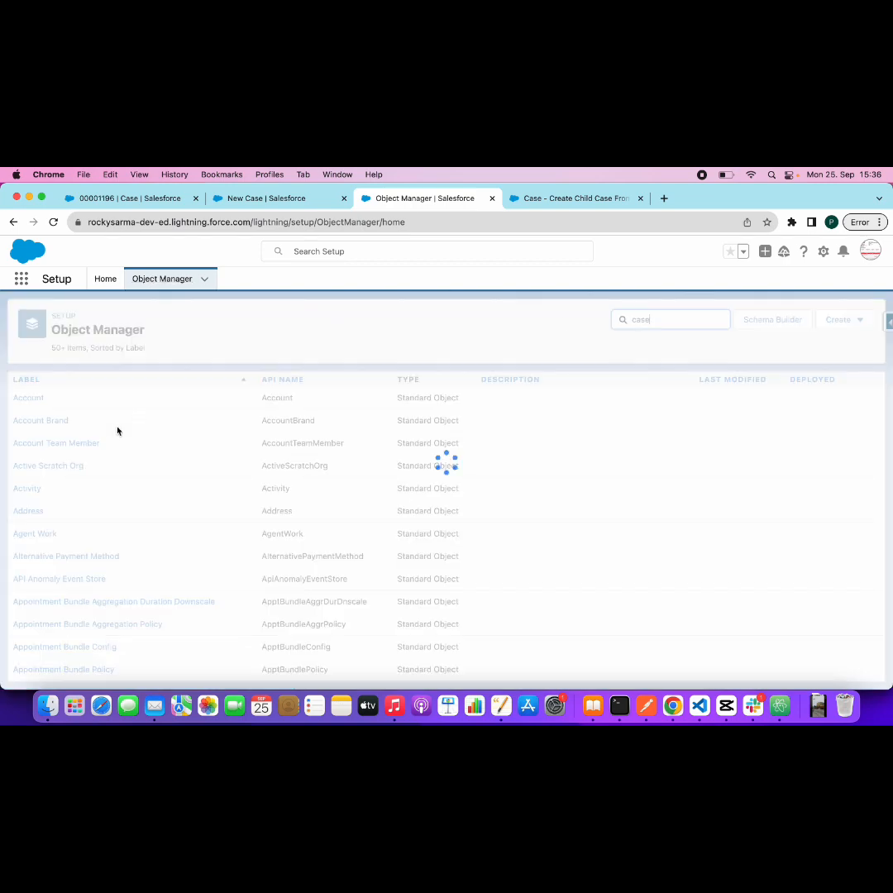
left_click(21, 399)
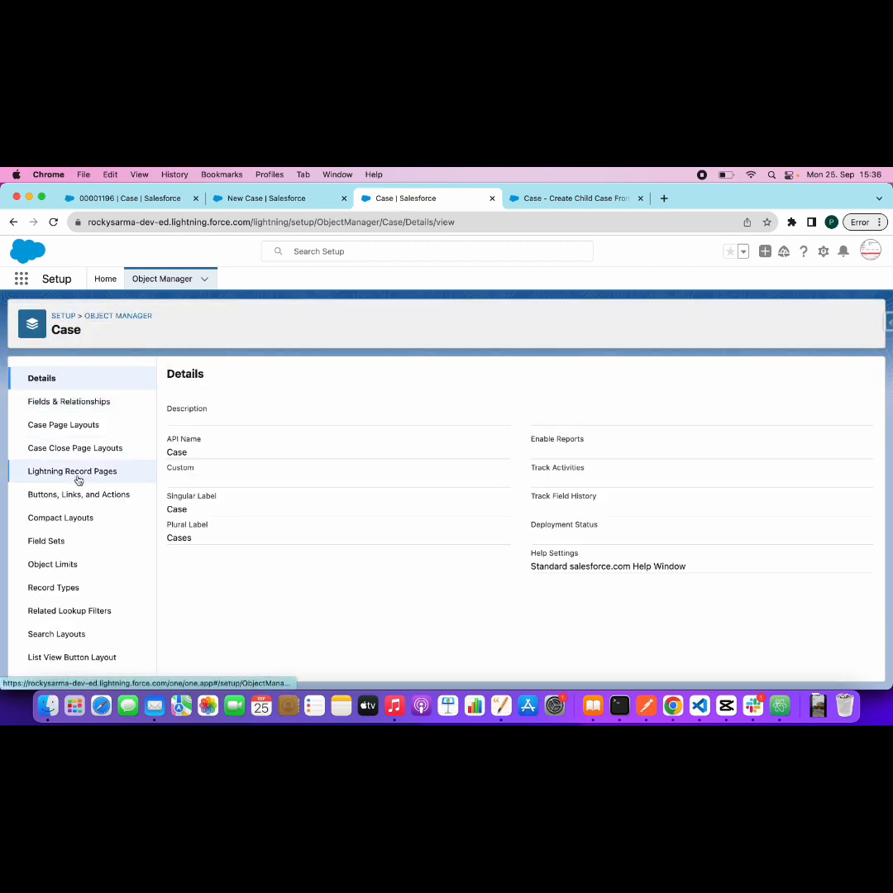
scroll(78, 479, "down", 1)
left_click(78, 480)
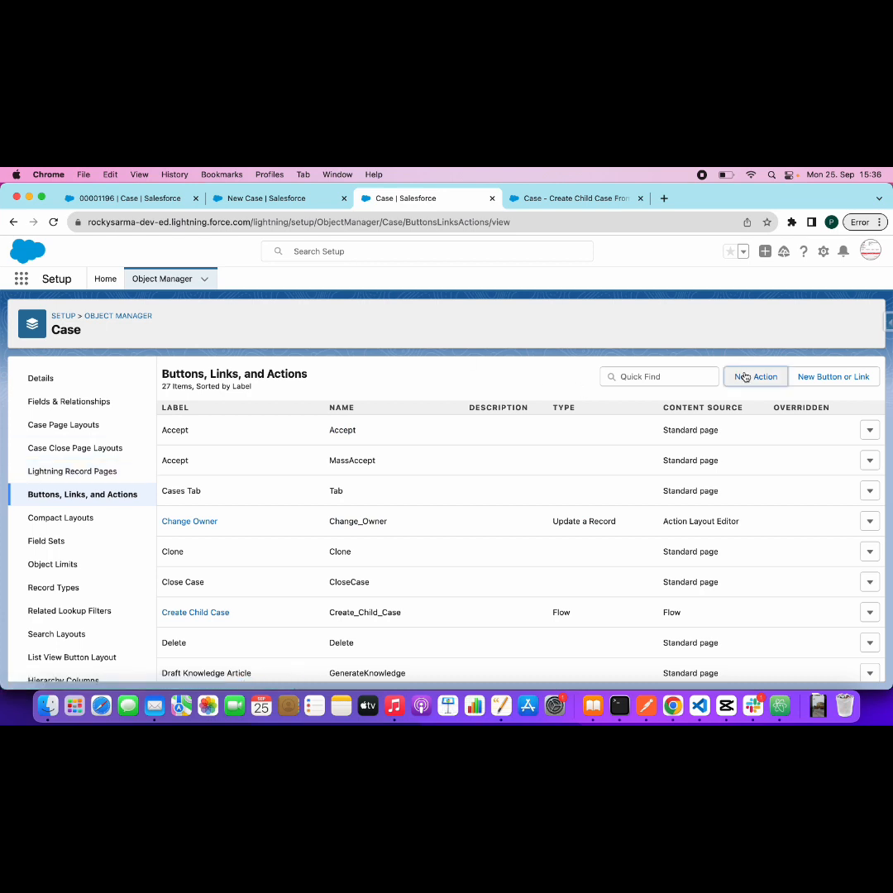
Step: Create a Flow-type Case action running Case - Create Child Case From Parent, labelled Create Child Case and named Create_Child_Case2
left_click(744, 377)
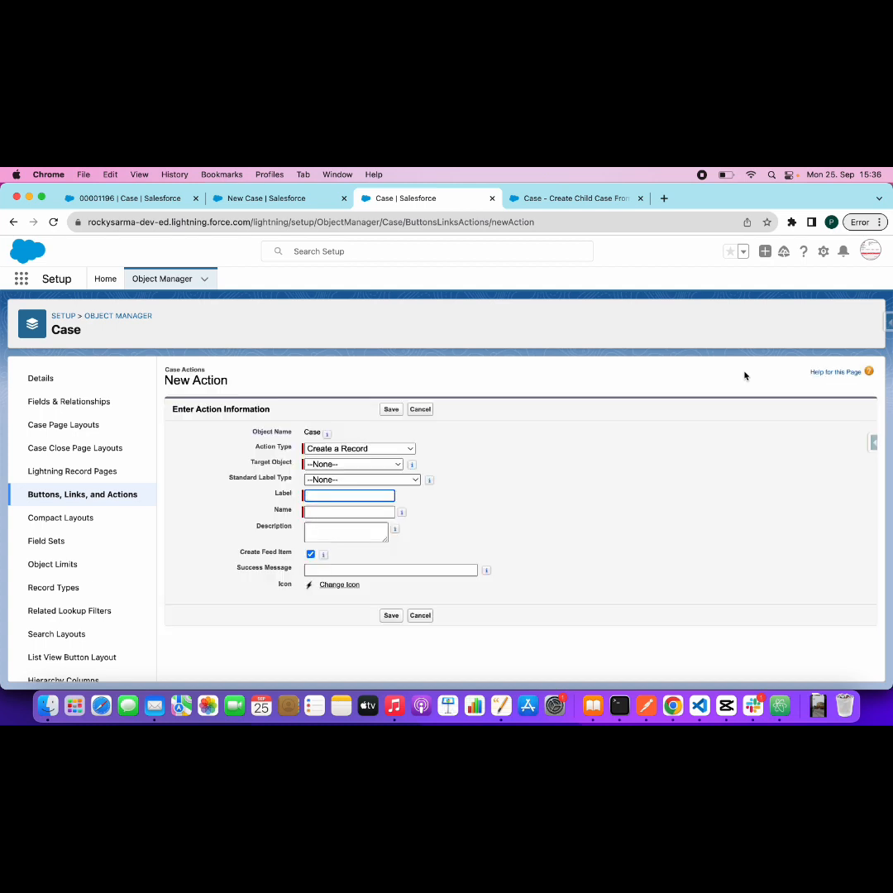
left_click(361, 448)
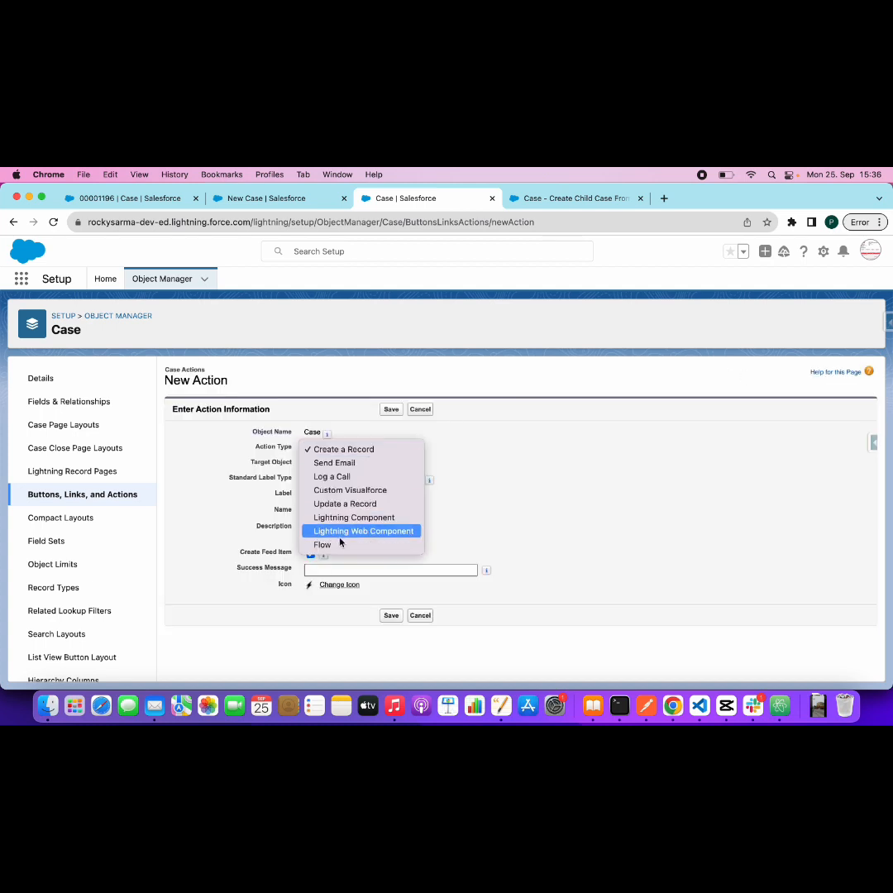
left_click(339, 543)
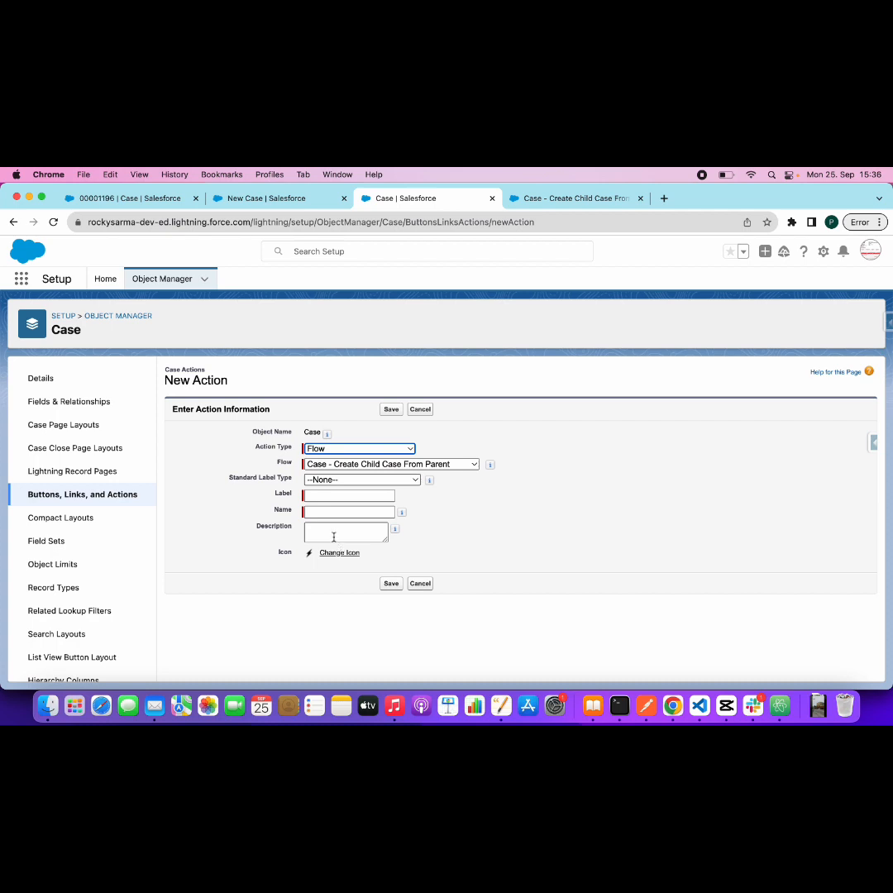
left_click(322, 496)
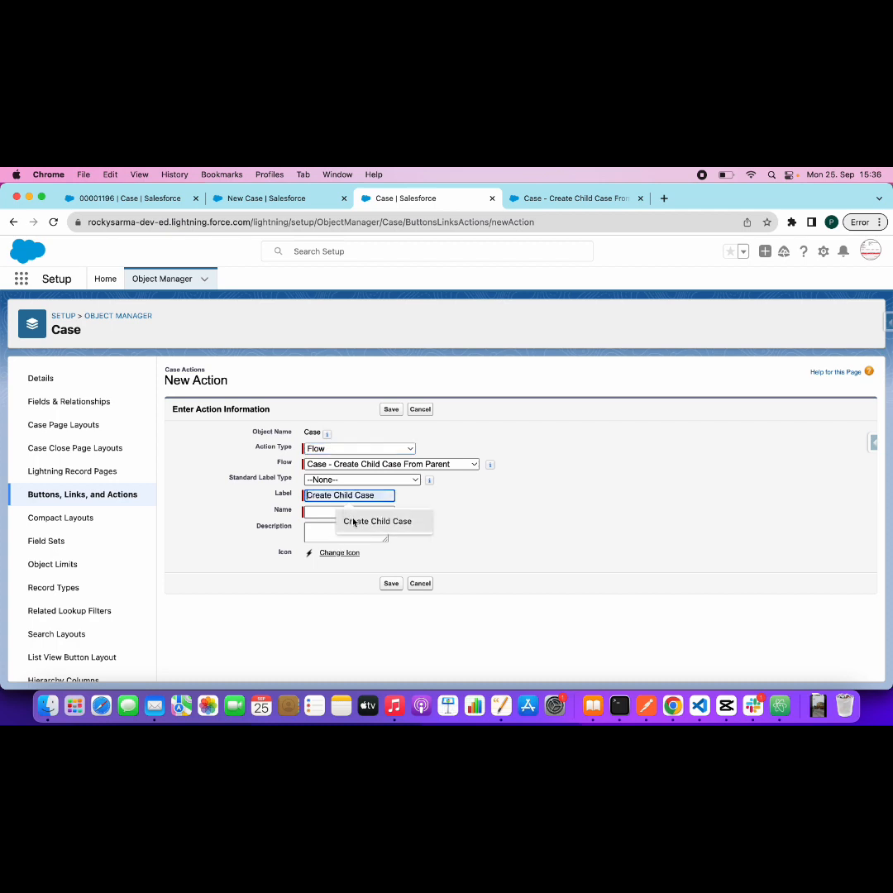
left_click(350, 520)
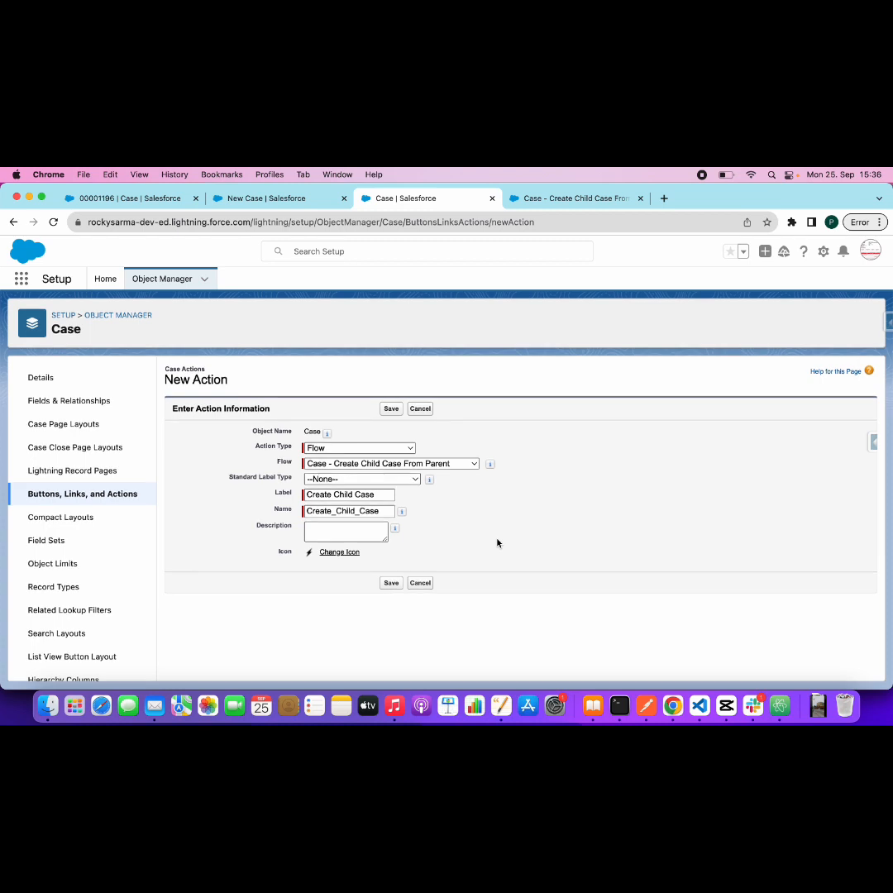
left_click(390, 584)
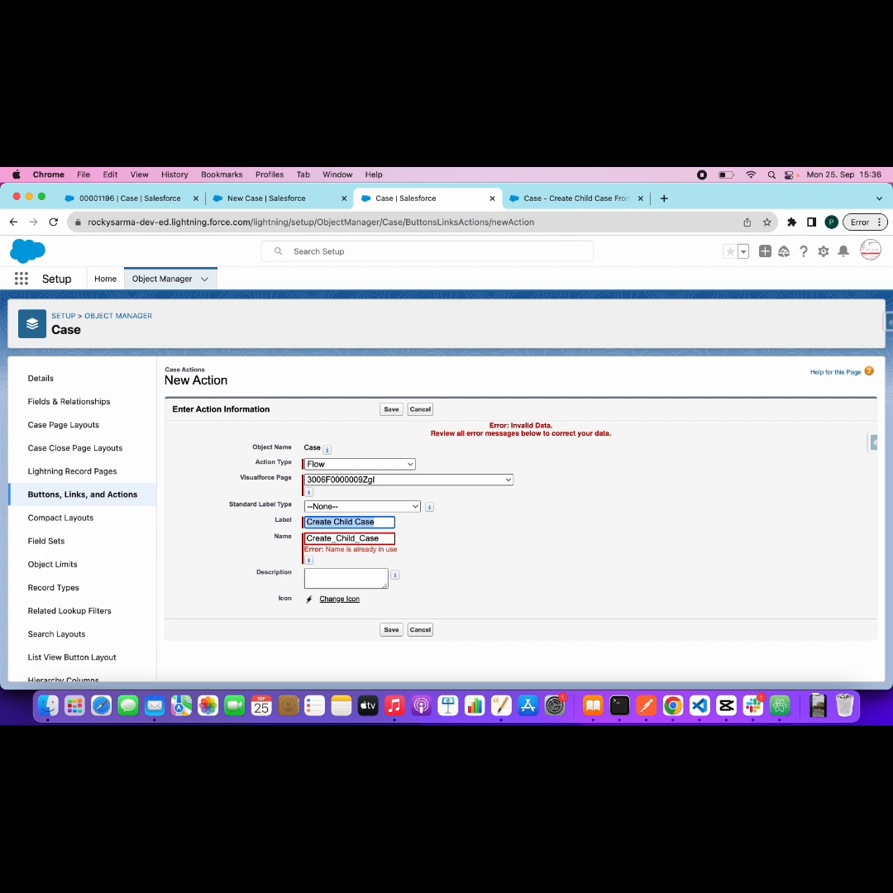
left_click(385, 540)
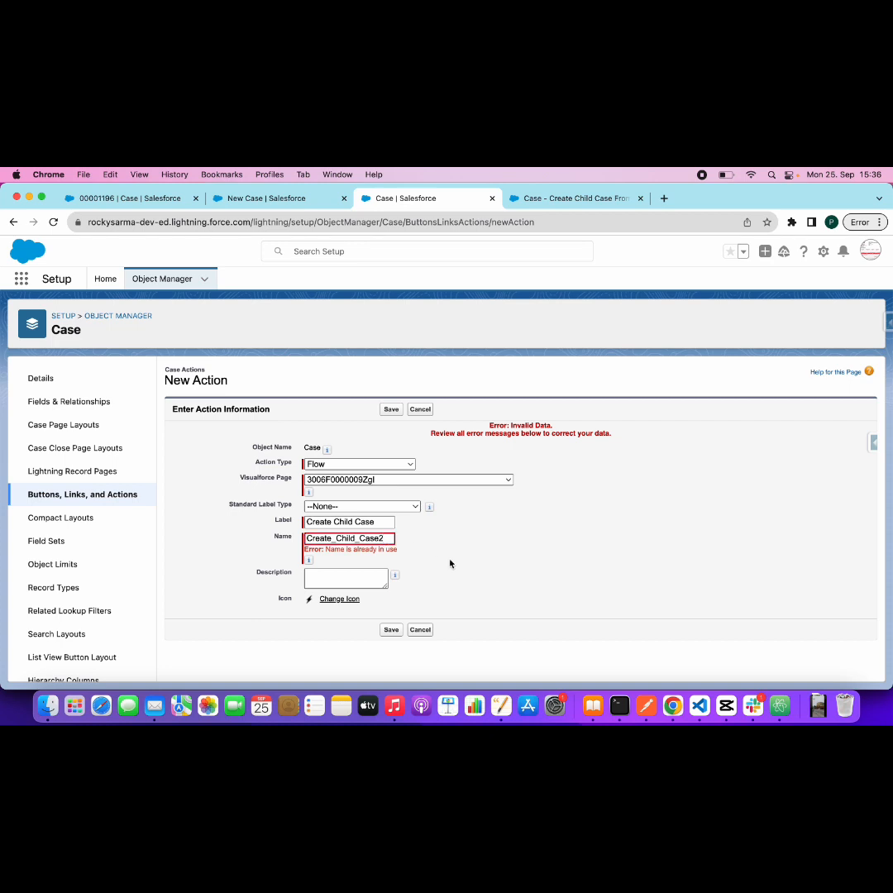
left_click(392, 630)
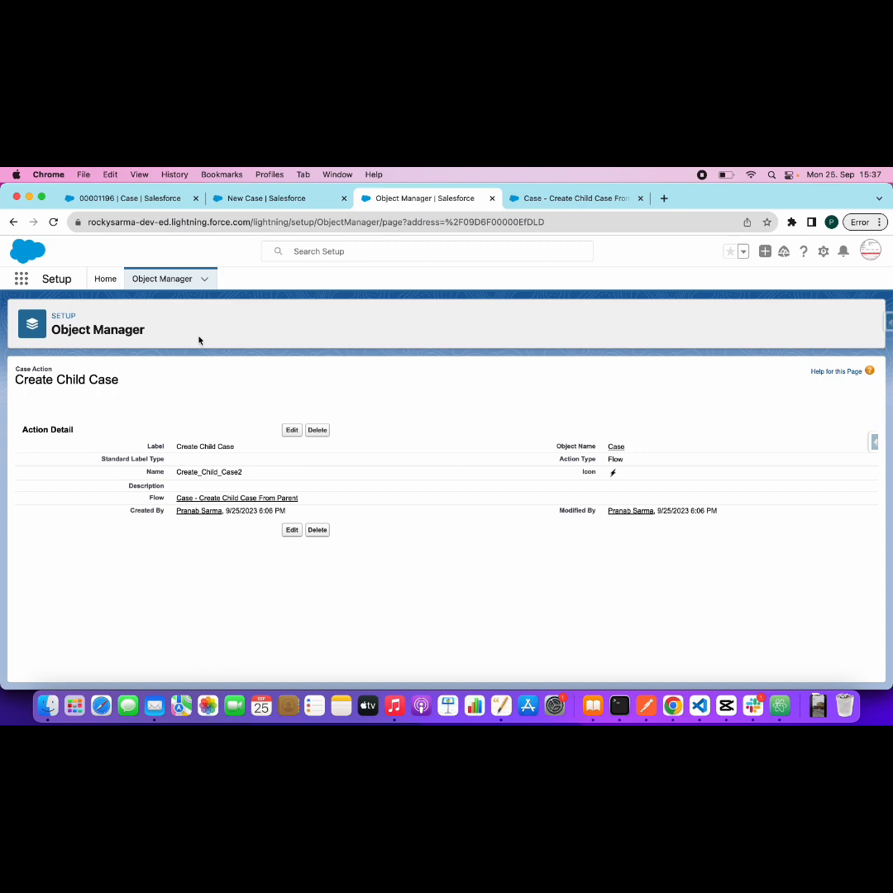
Step: Return to the Case object's Buttons, Links, and Actions and delete the older action named Create_Child_Case
left_click(157, 281)
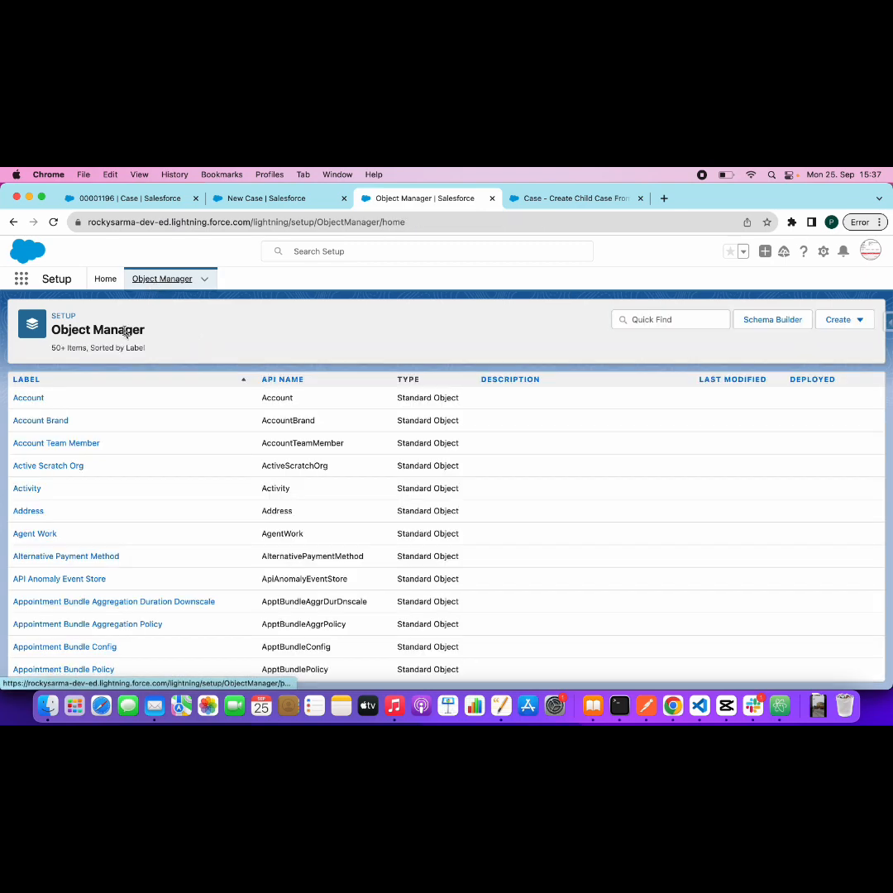
scroll(121, 474, "down", 1)
scroll(121, 473, "up", 1)
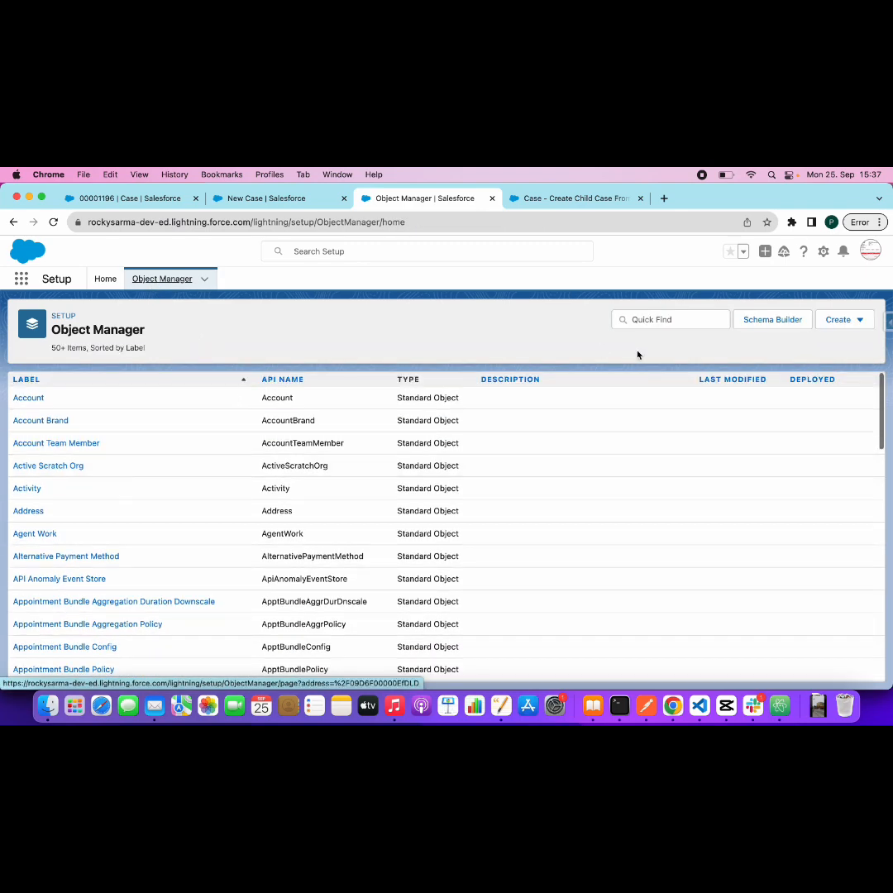
left_click(653, 321)
type("case")
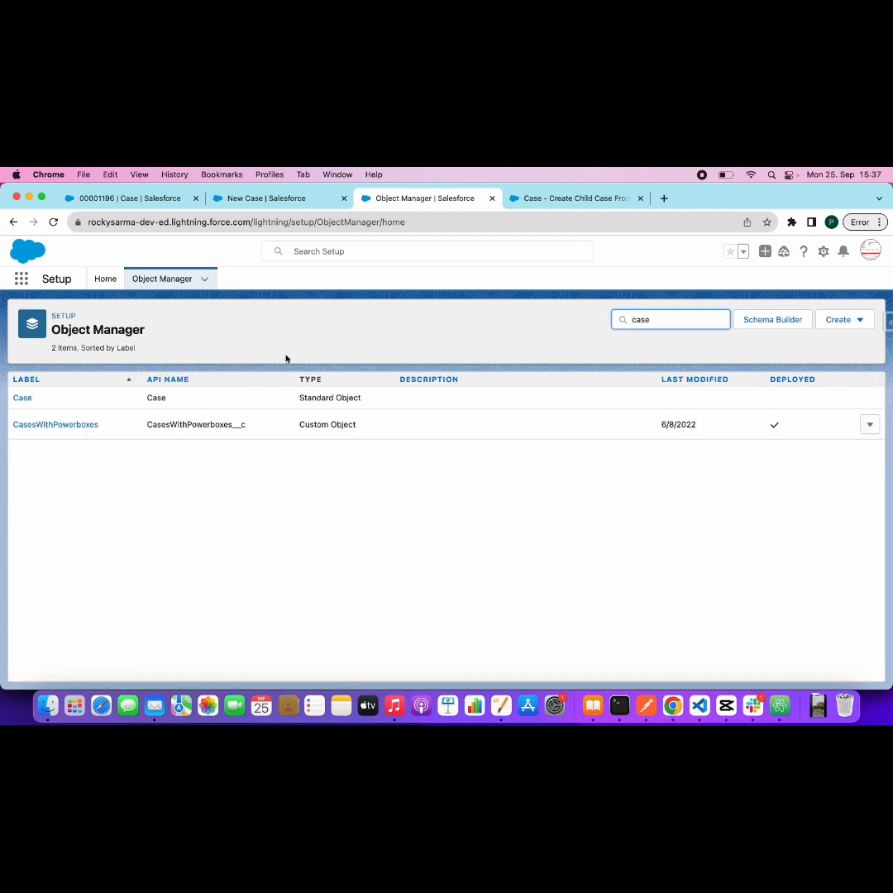
left_click(27, 404)
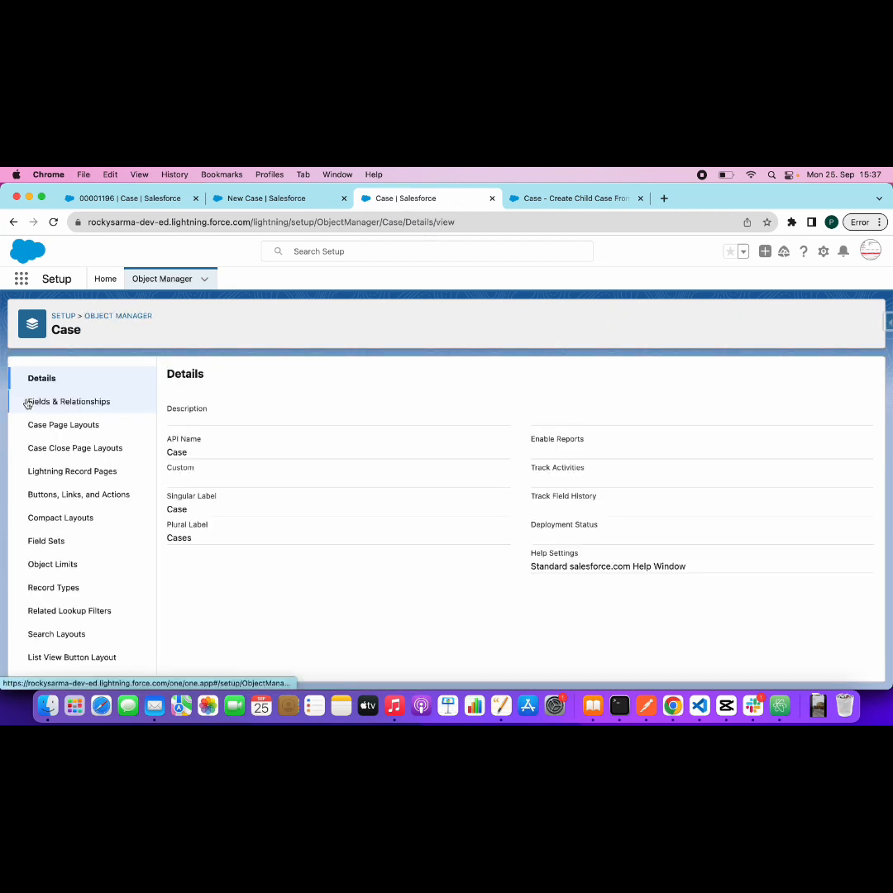
left_click(59, 495)
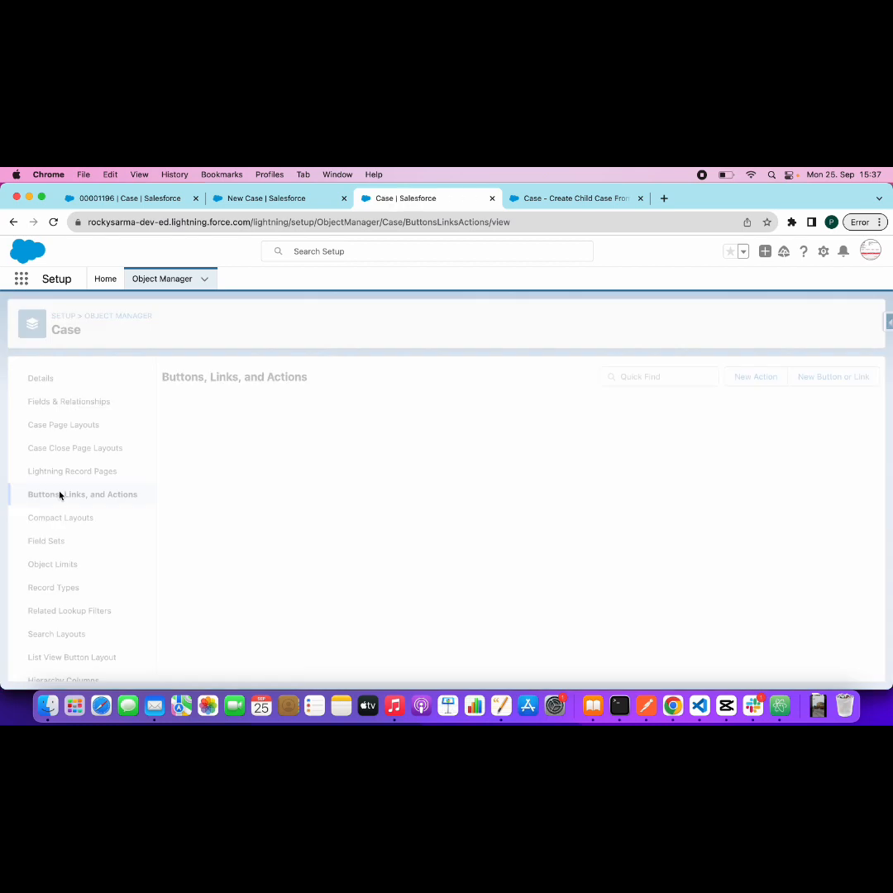
scroll(253, 550, "down", 1)
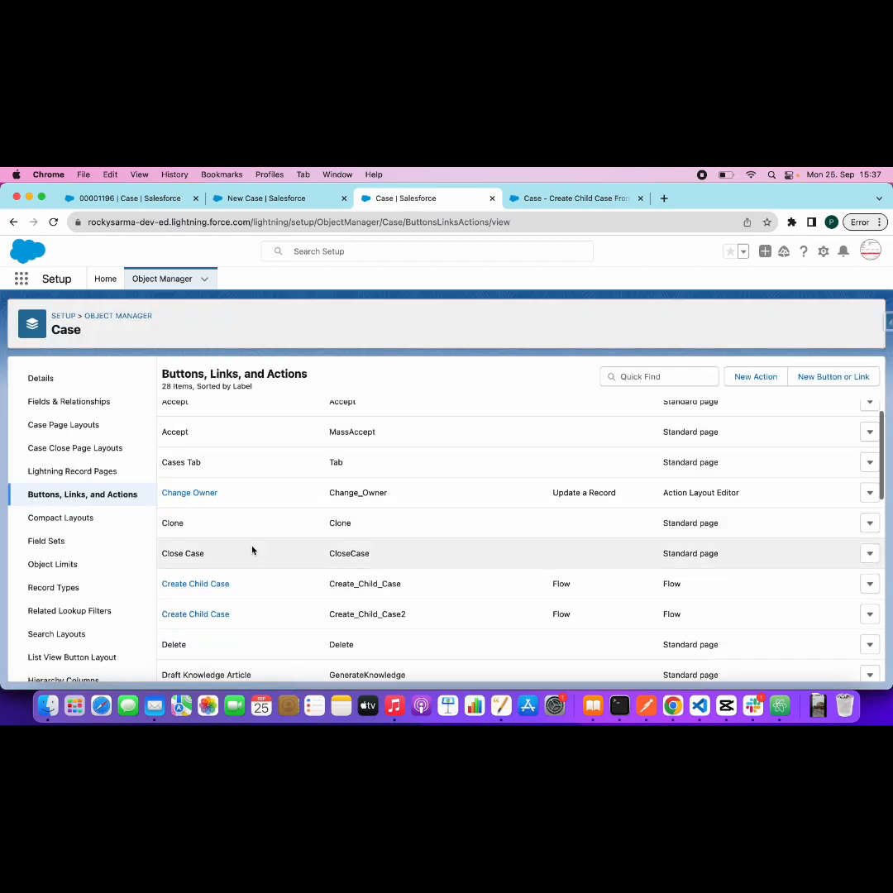
left_click(870, 584)
left_click(834, 635)
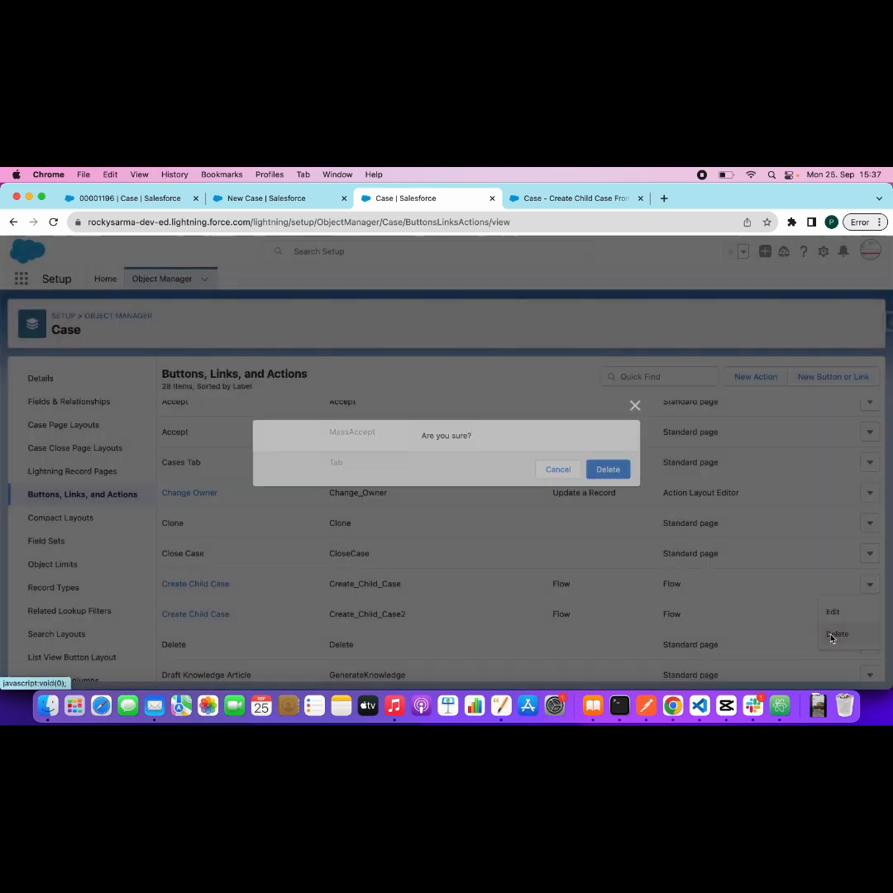
left_click(611, 473)
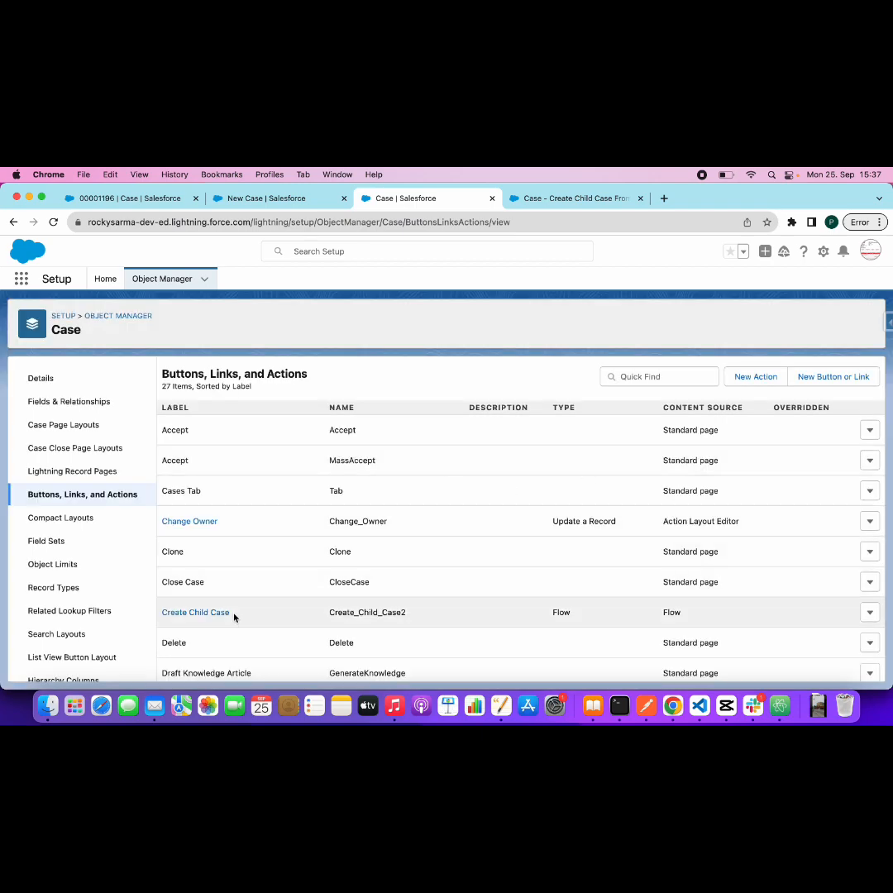
Step: Open the Case Layout for editing from the Case object's page layouts in Object Manager
left_click(275, 199)
left_click(132, 199)
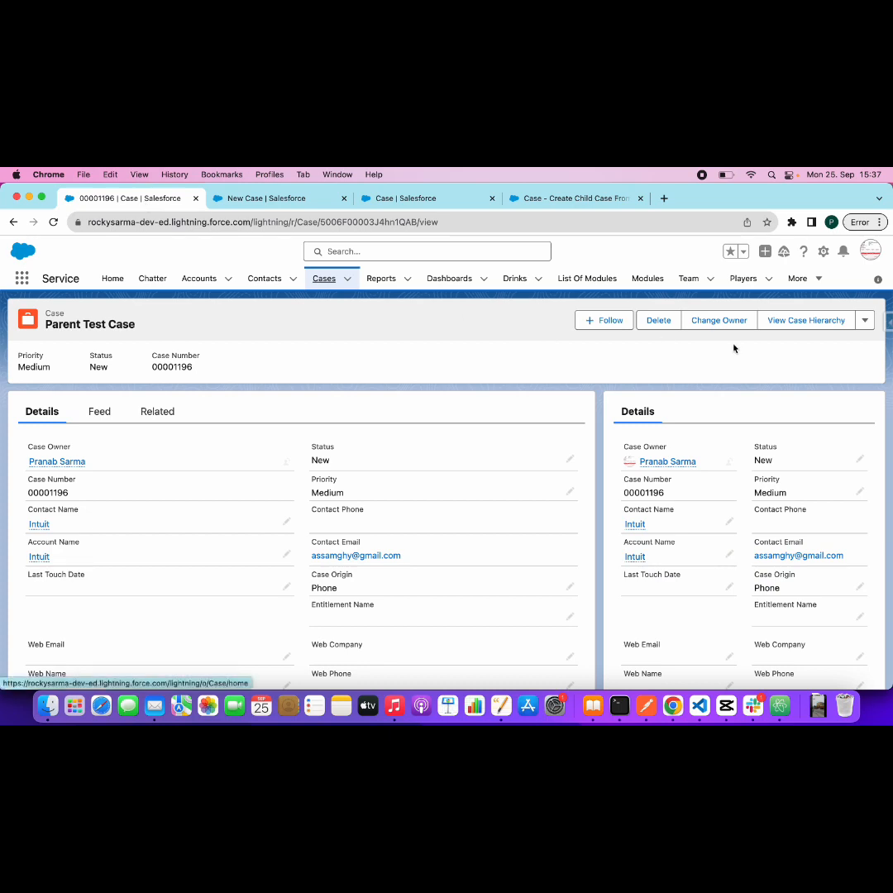
left_click(279, 205)
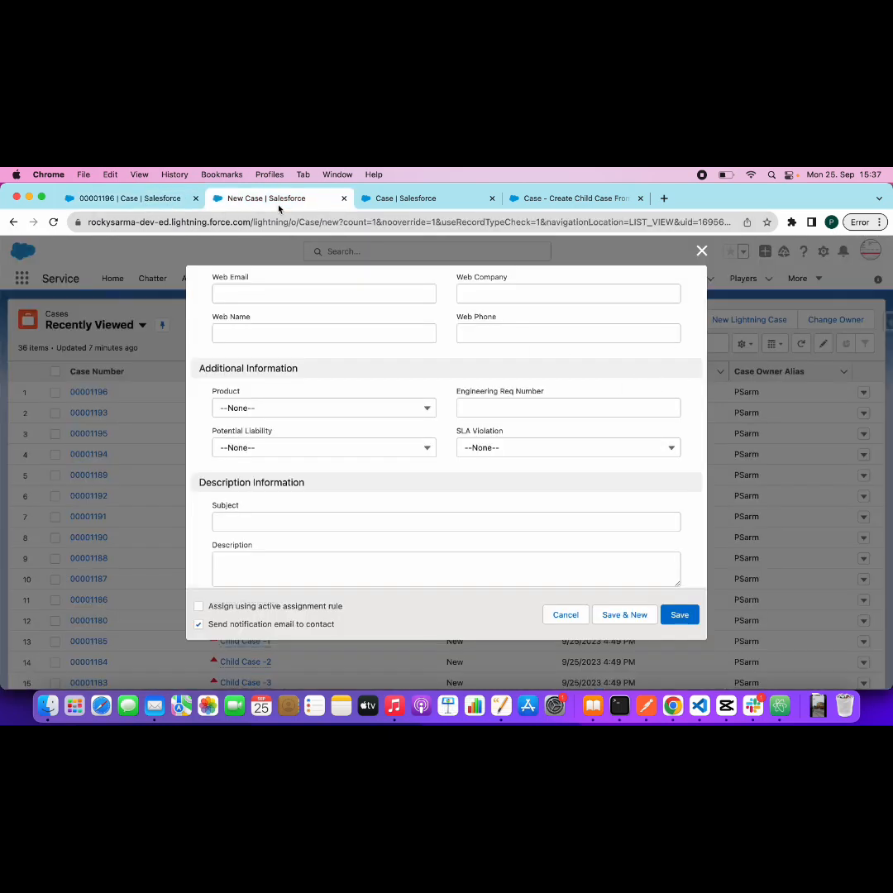
left_click(385, 203)
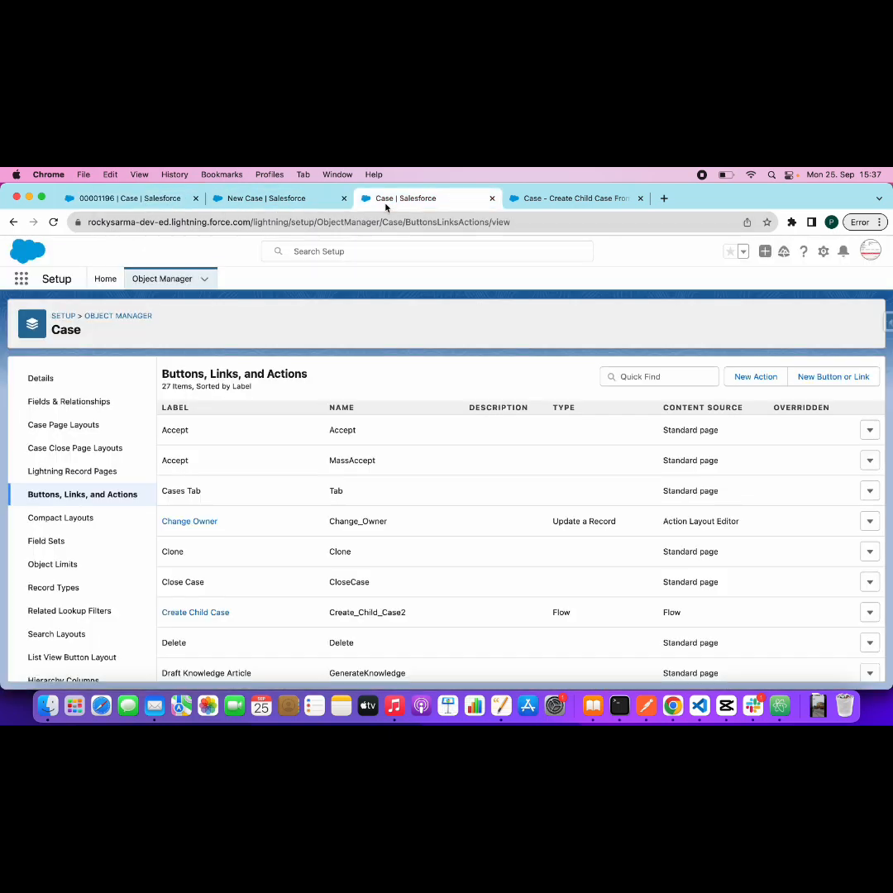
left_click(58, 429)
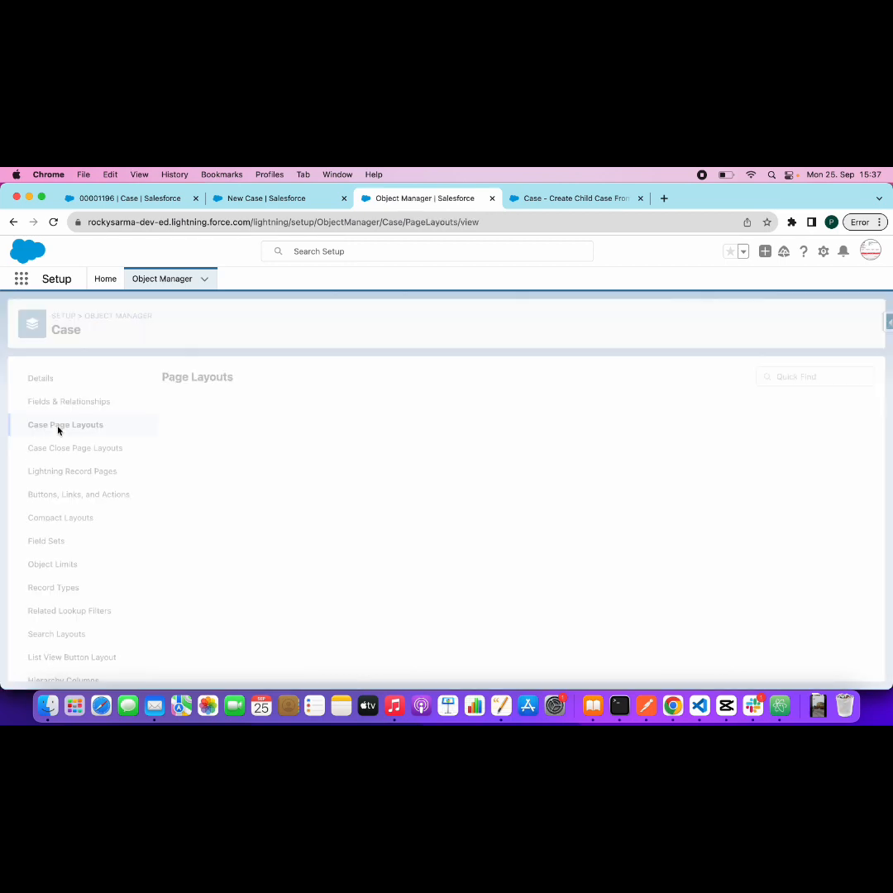
left_click(176, 525)
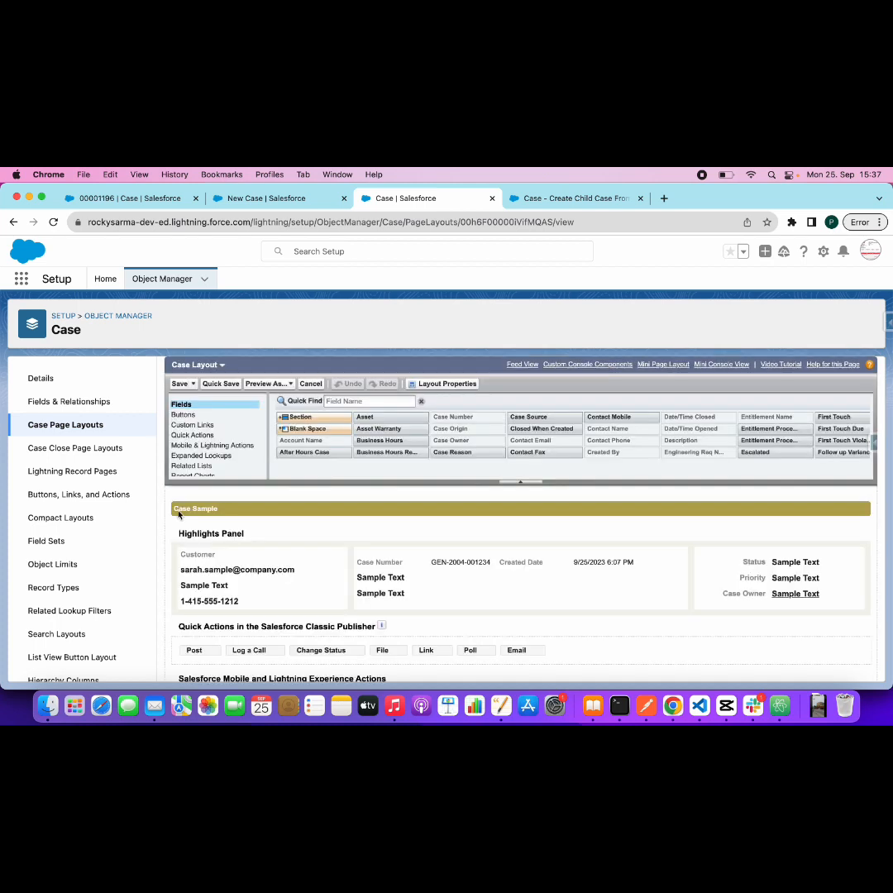
Step: Add the Create Child Case action after Post in the Salesforce Mobile and Lightning Experience Actions and save the Case Layout
left_click(209, 437)
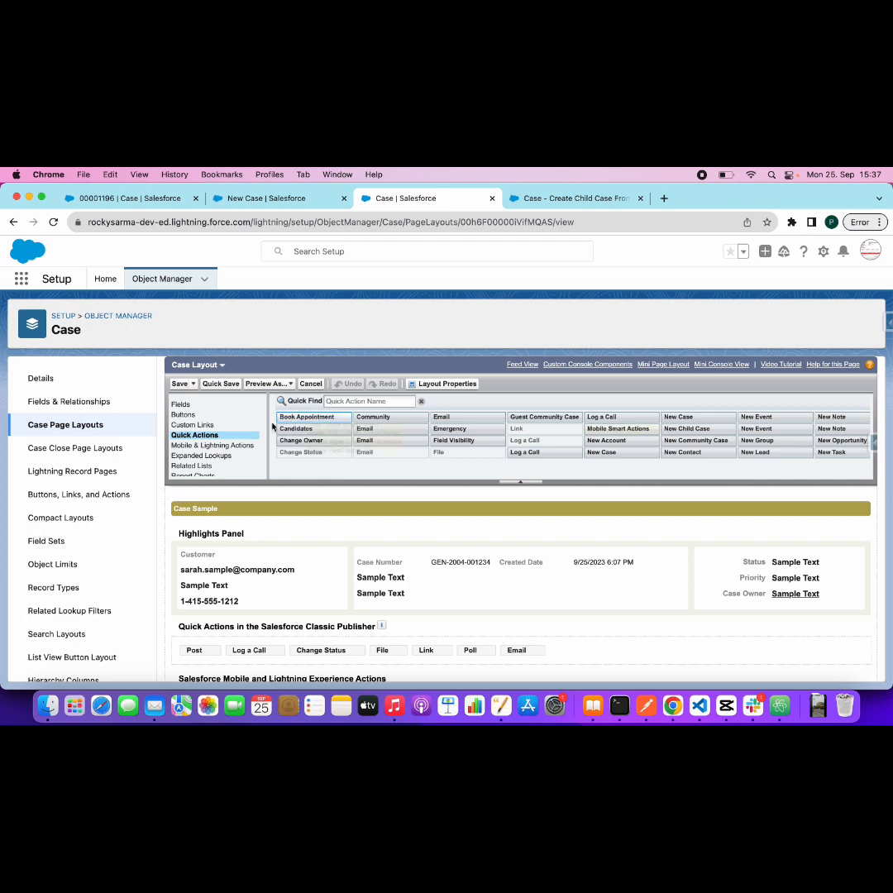
left_click(236, 446)
left_click(335, 400)
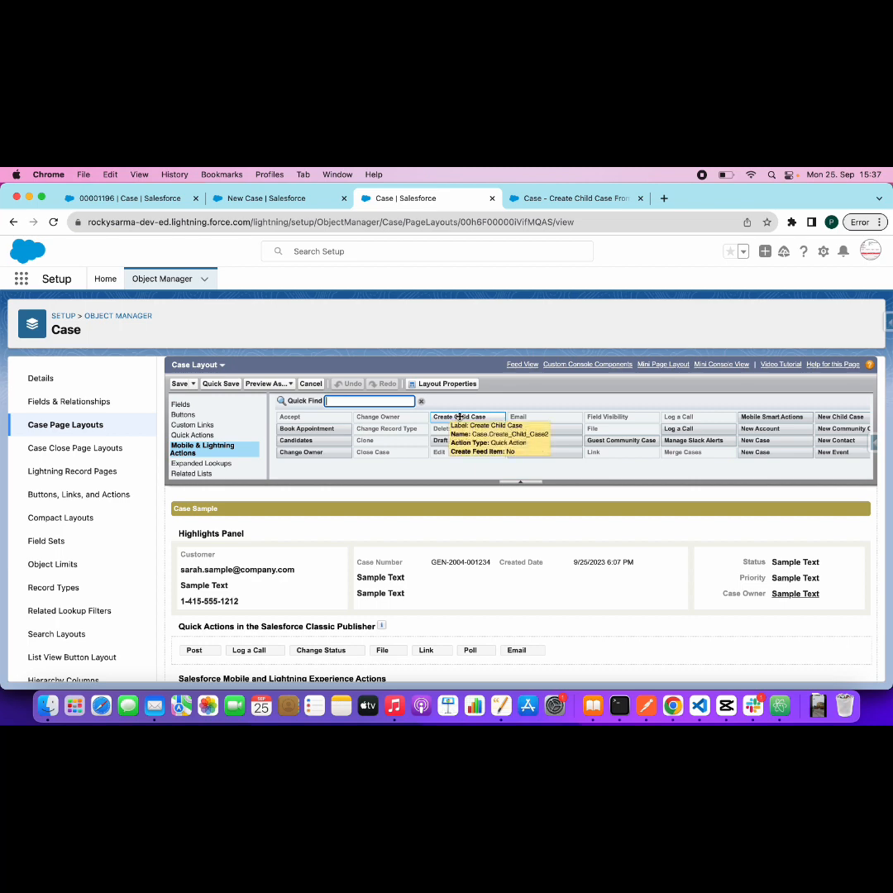
left_click_drag(460, 417, 231, 656)
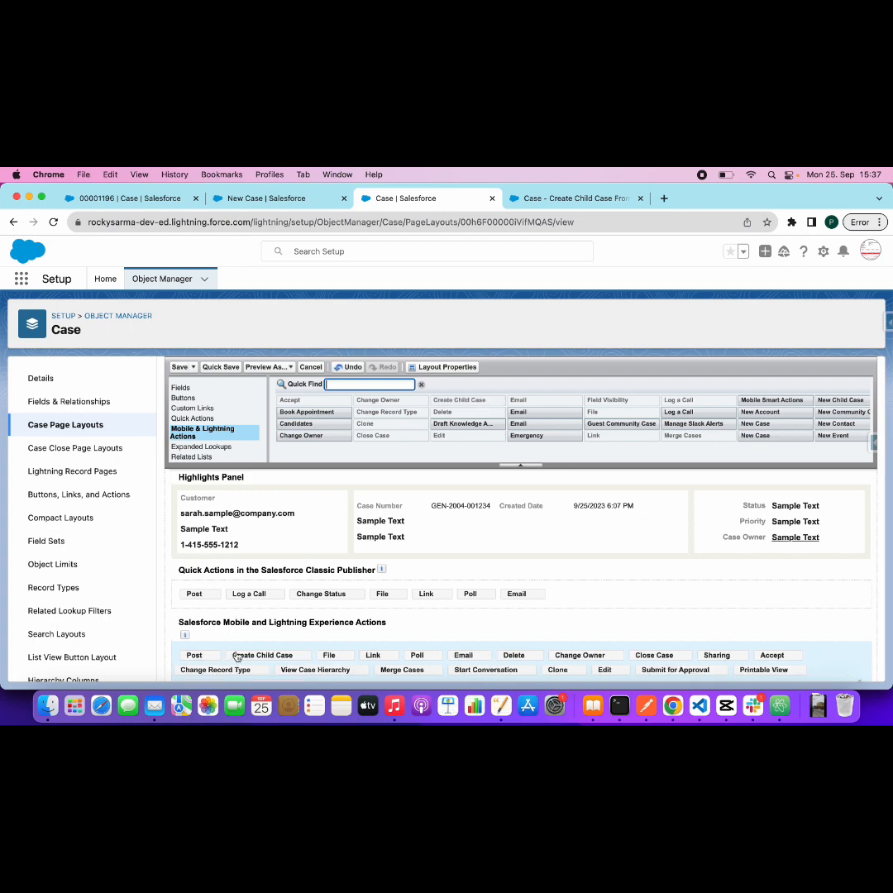
scroll(305, 660, "down", 2)
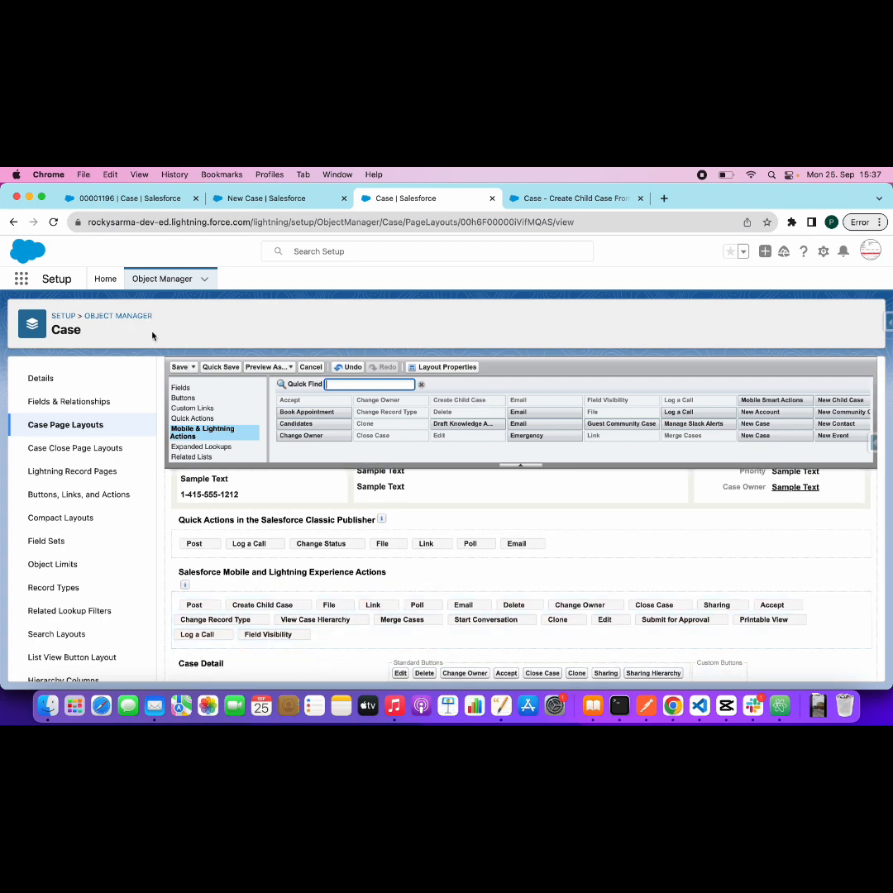
scroll(291, 615, "up", 1)
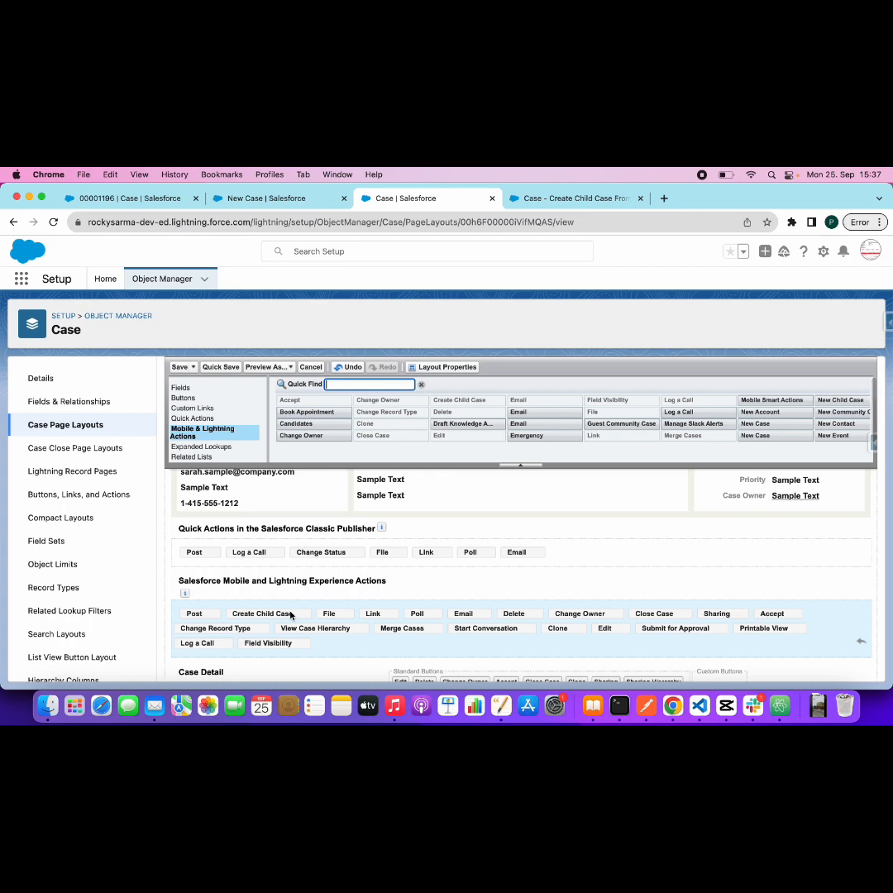
left_click(177, 369)
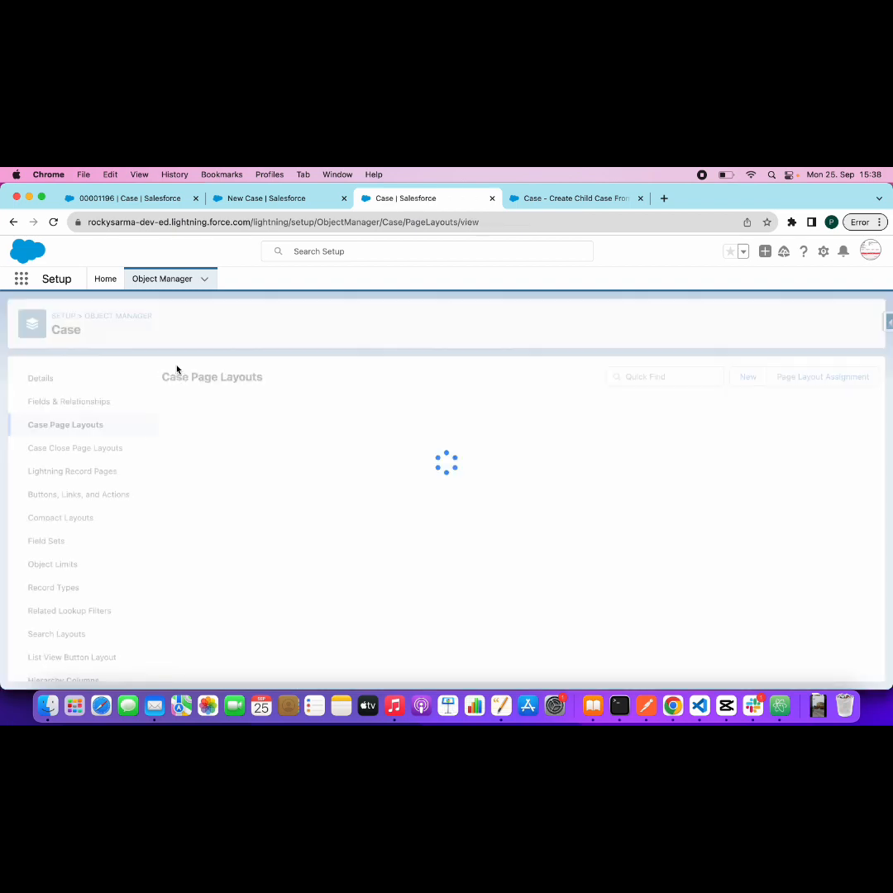
Step: Reload the Parent Test Case record and open its Case Record Page for editing in Lightning App Builder
left_click(144, 201)
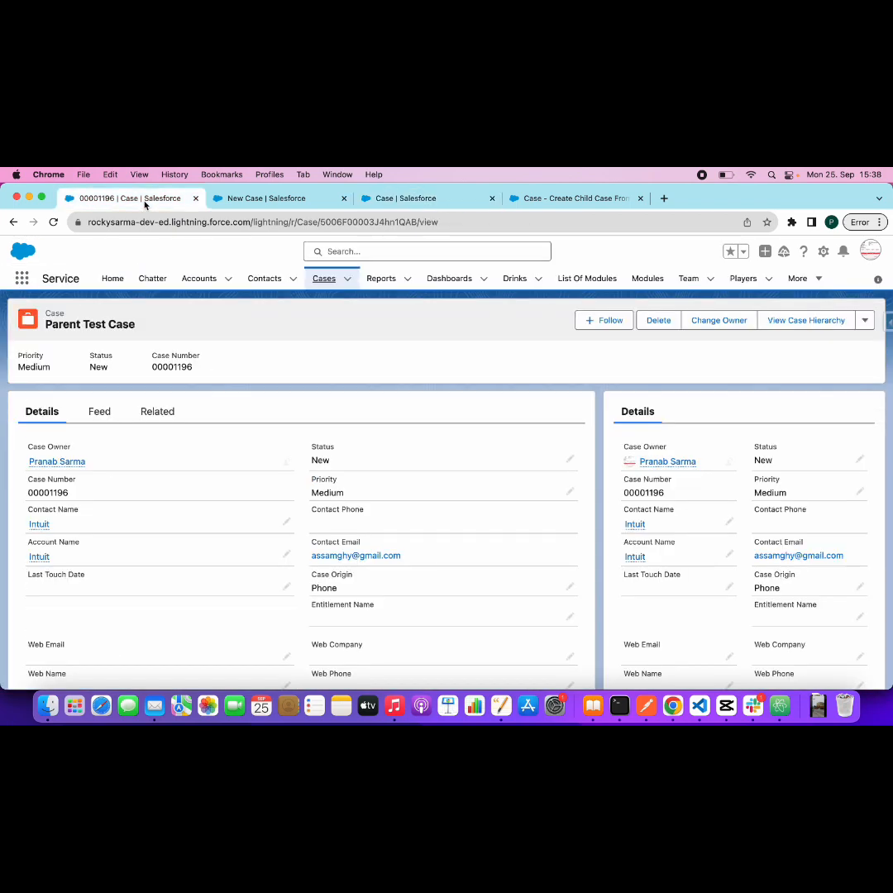
left_click(53, 222)
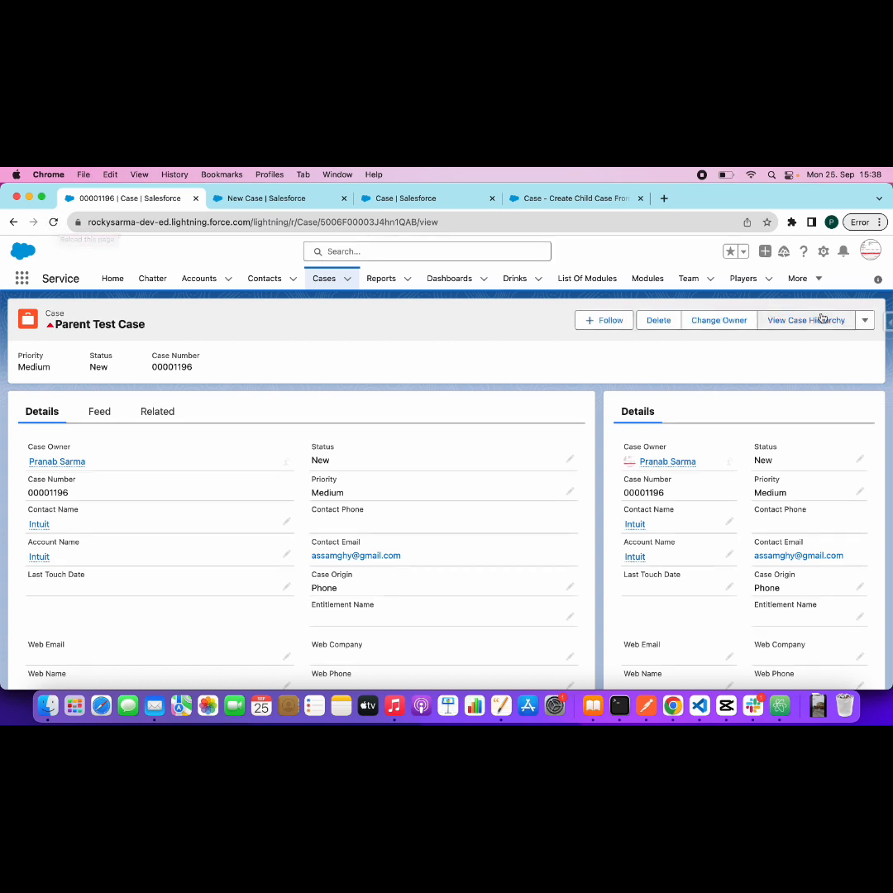
left_click(824, 253)
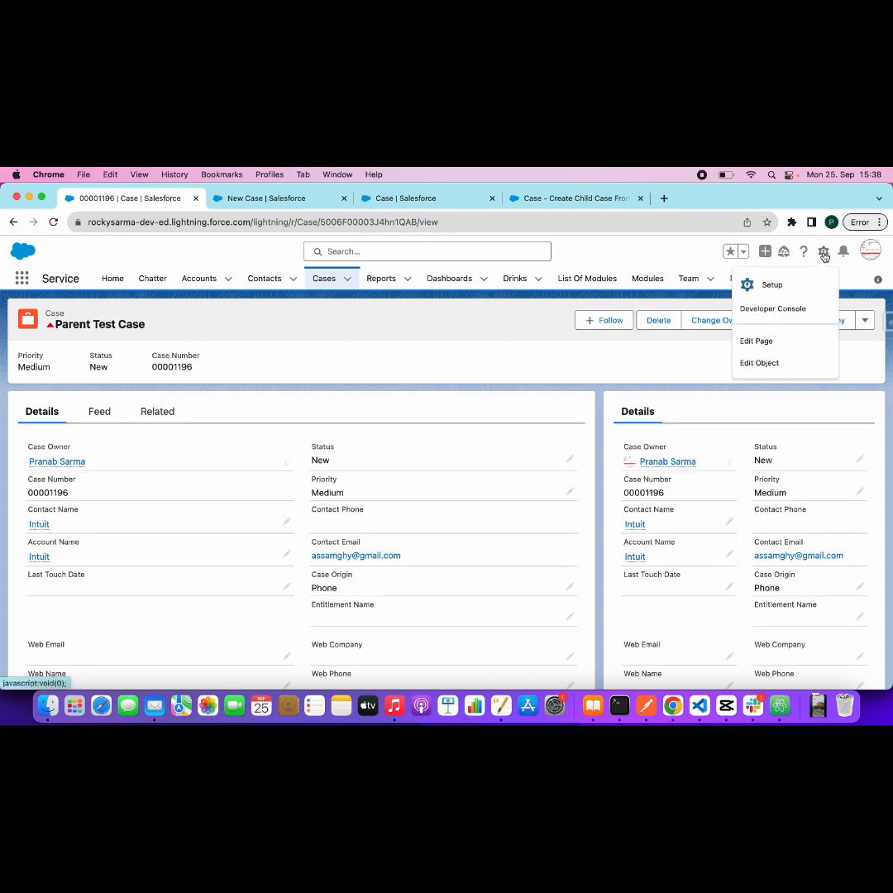
left_click(751, 349)
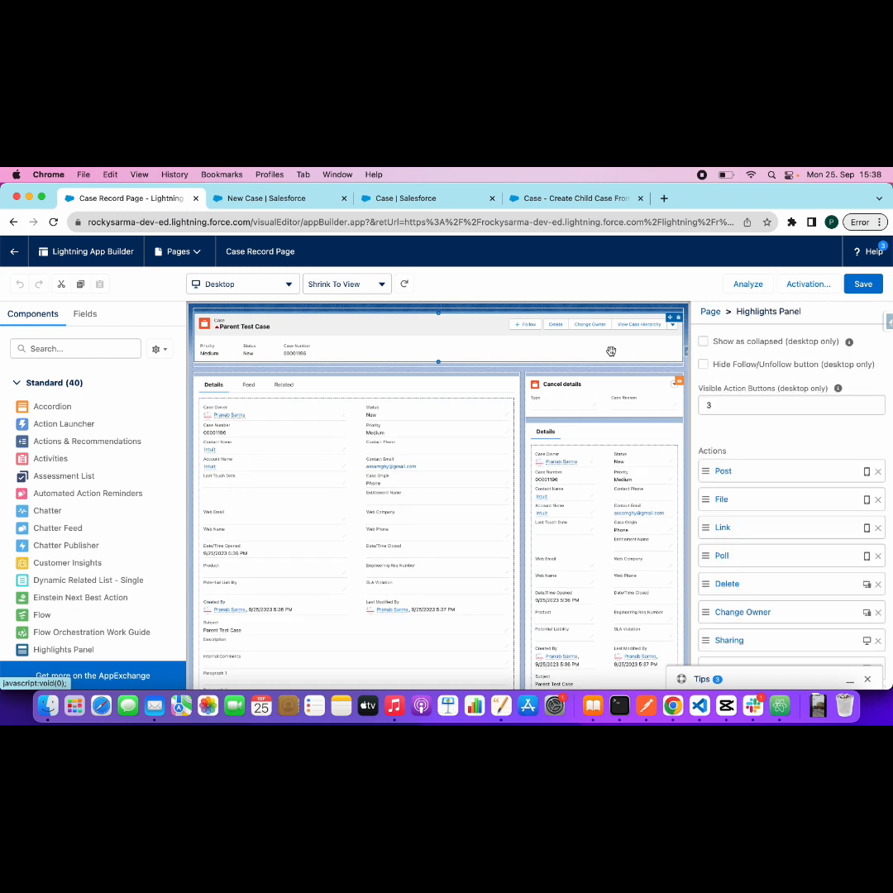
Step: Add the Create Child Case quick action to the Highlights Panel's actions
scroll(832, 553, "down", 3)
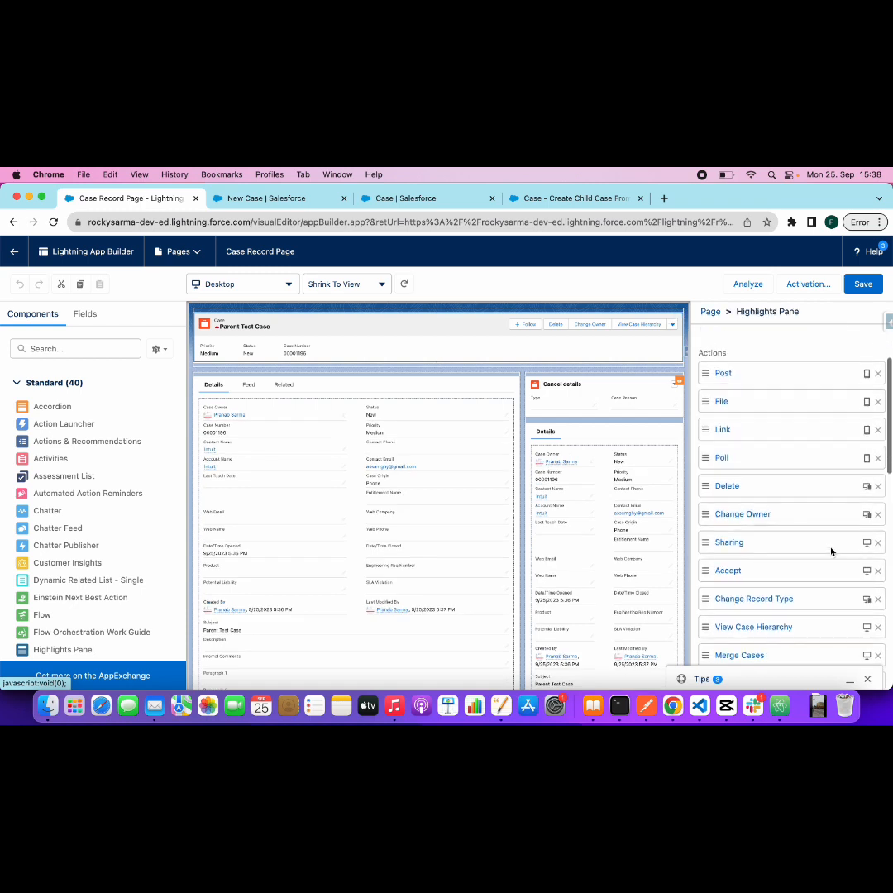
scroll(832, 553, "down", 4)
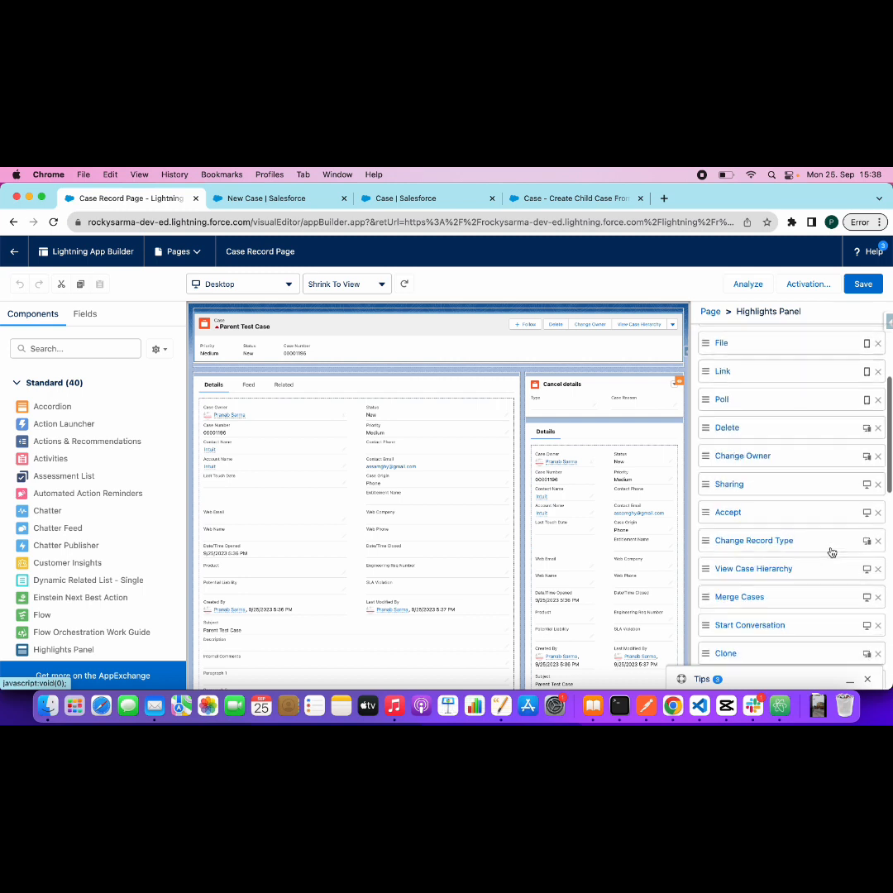
scroll(832, 552, "down", 4)
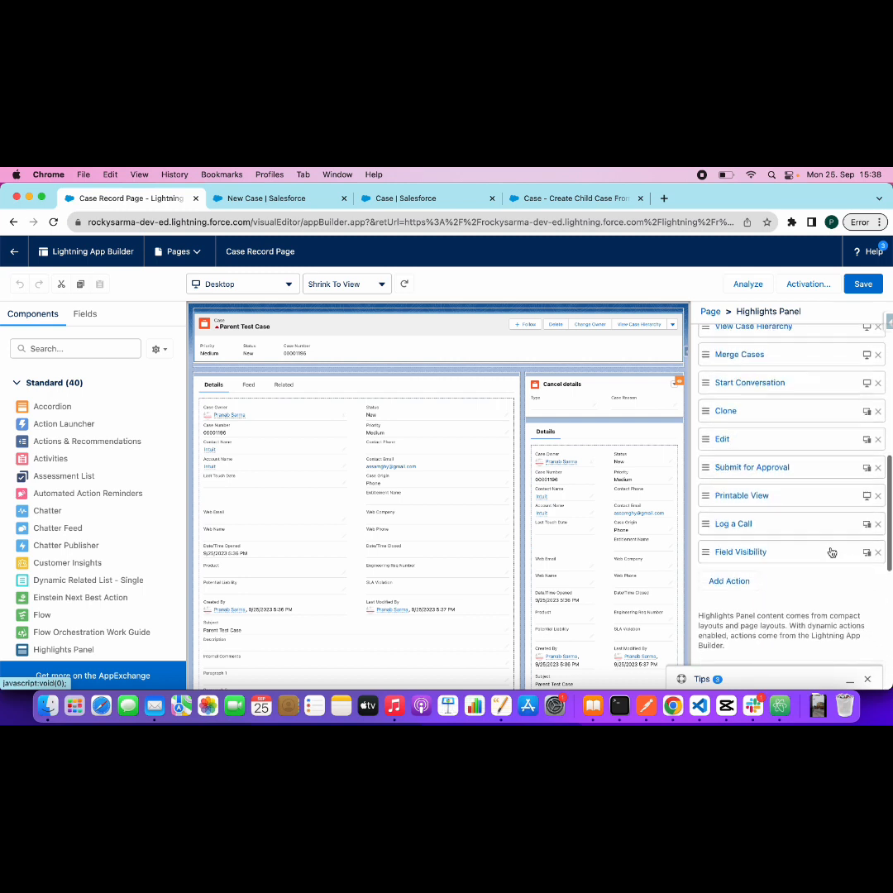
scroll(833, 553, "up", 5)
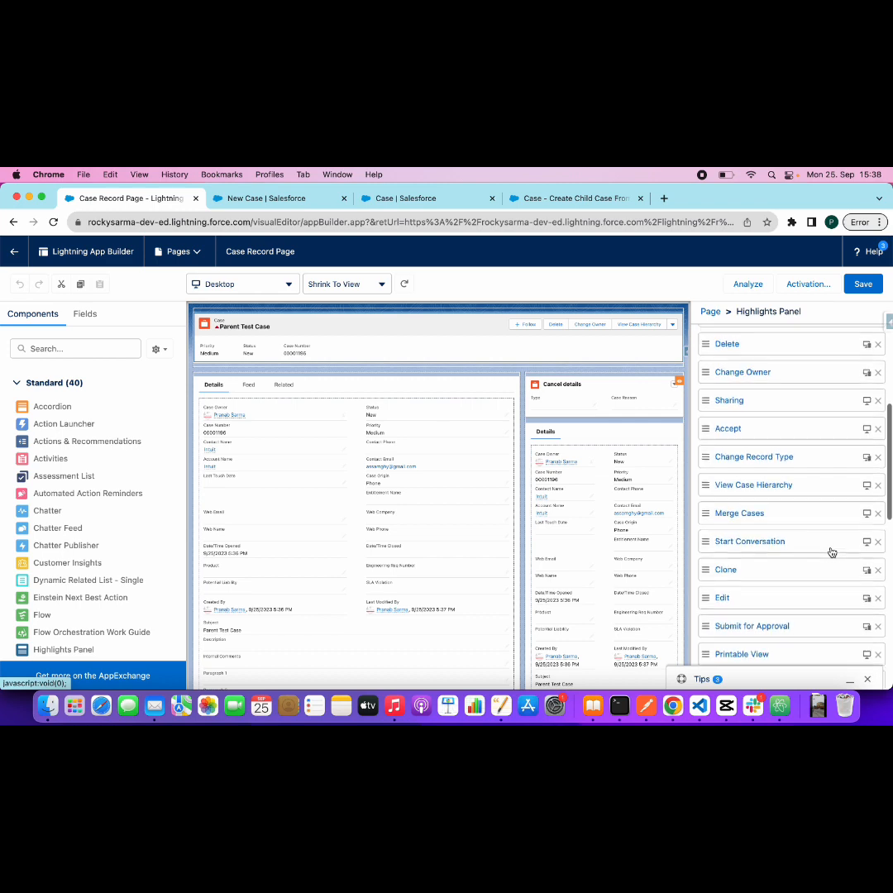
scroll(832, 553, "up", 4)
scroll(832, 552, "down", 6)
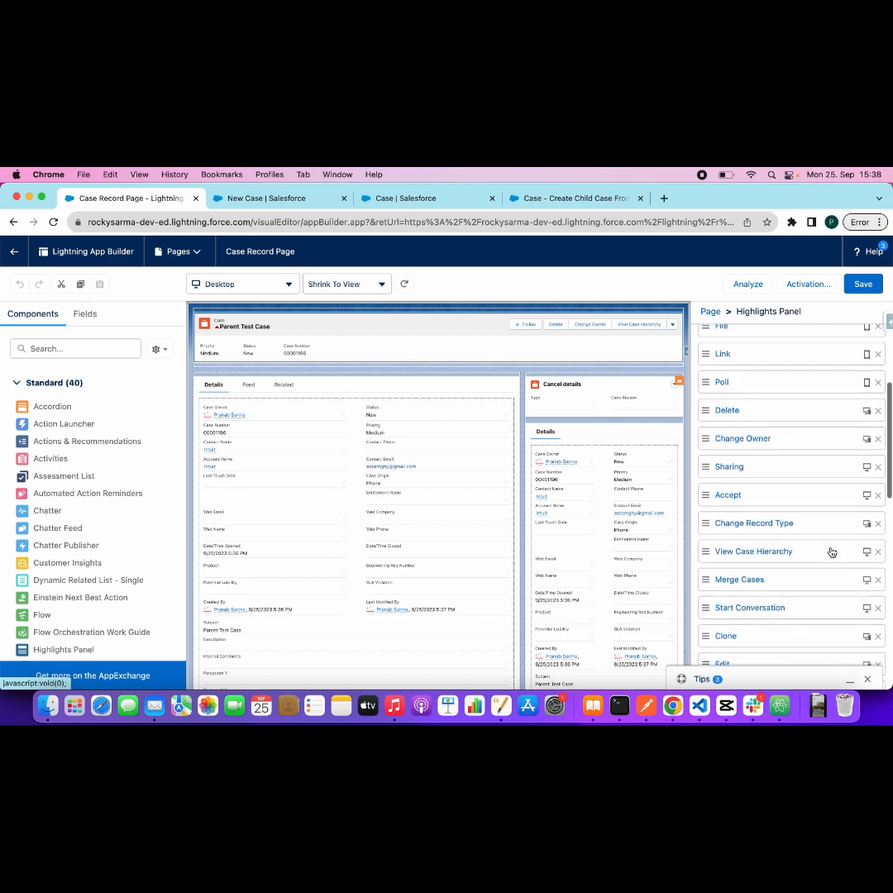
scroll(832, 552, "down", 7)
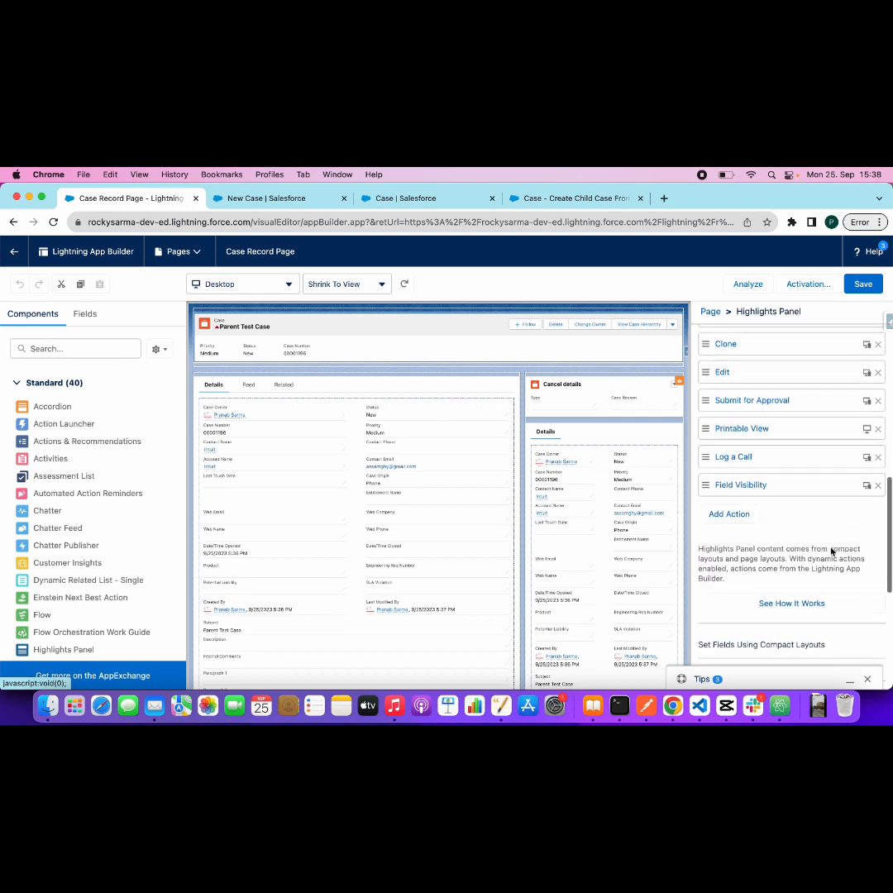
left_click(730, 518)
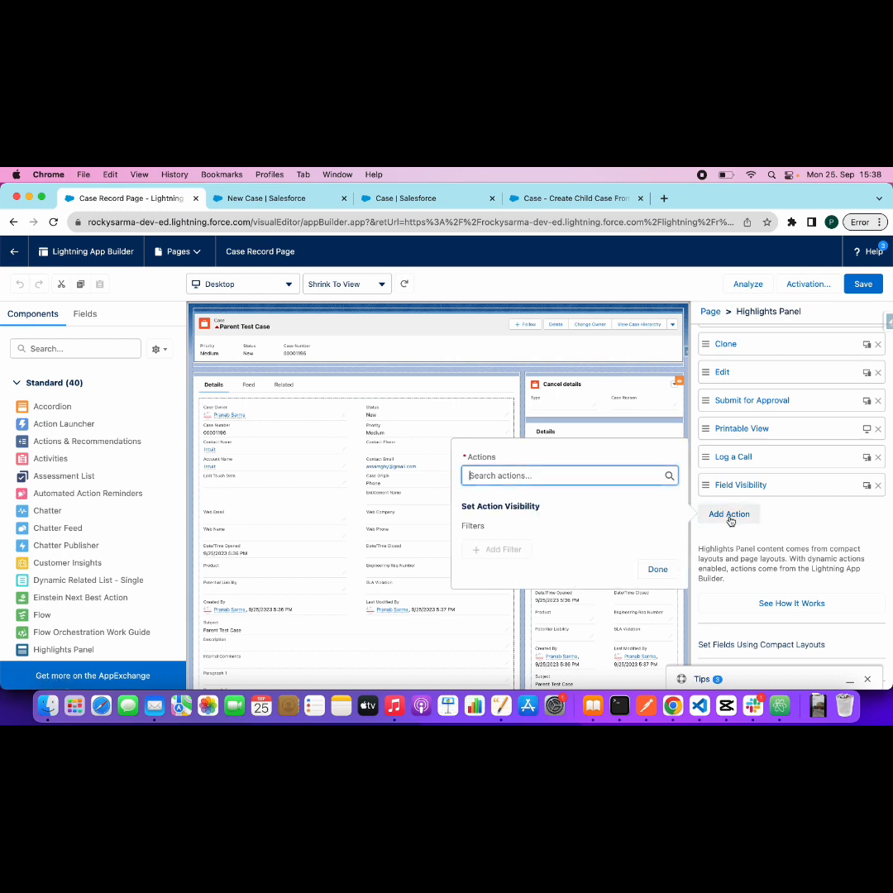
left_click(568, 476)
type("cre")
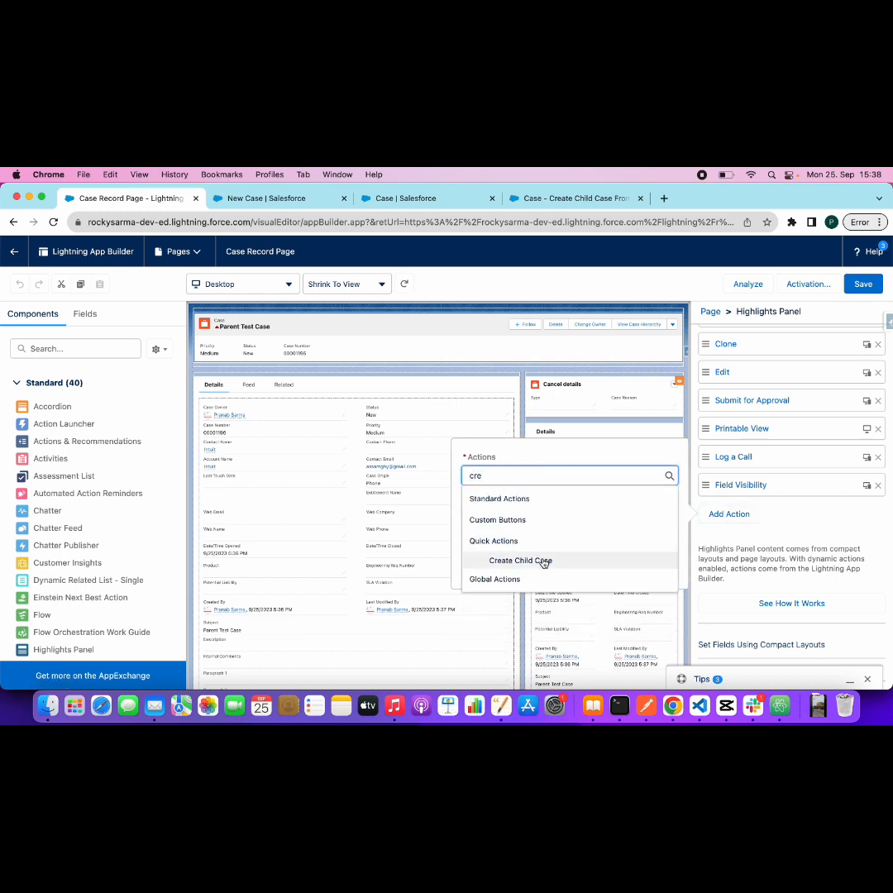
left_click(544, 563)
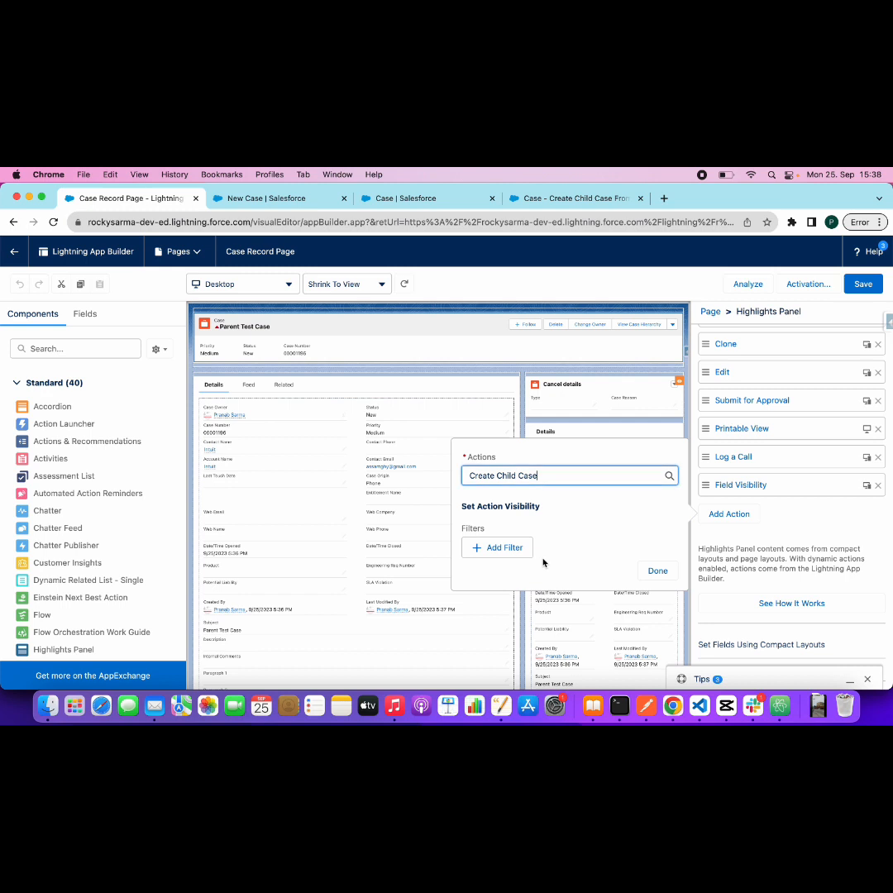
left_click(658, 570)
Step: Move Create Child Case between Post and File in the Highlights Panel's action order and save the page
left_click_drag(747, 515, 747, 439)
left_click_drag(745, 431, 748, 491)
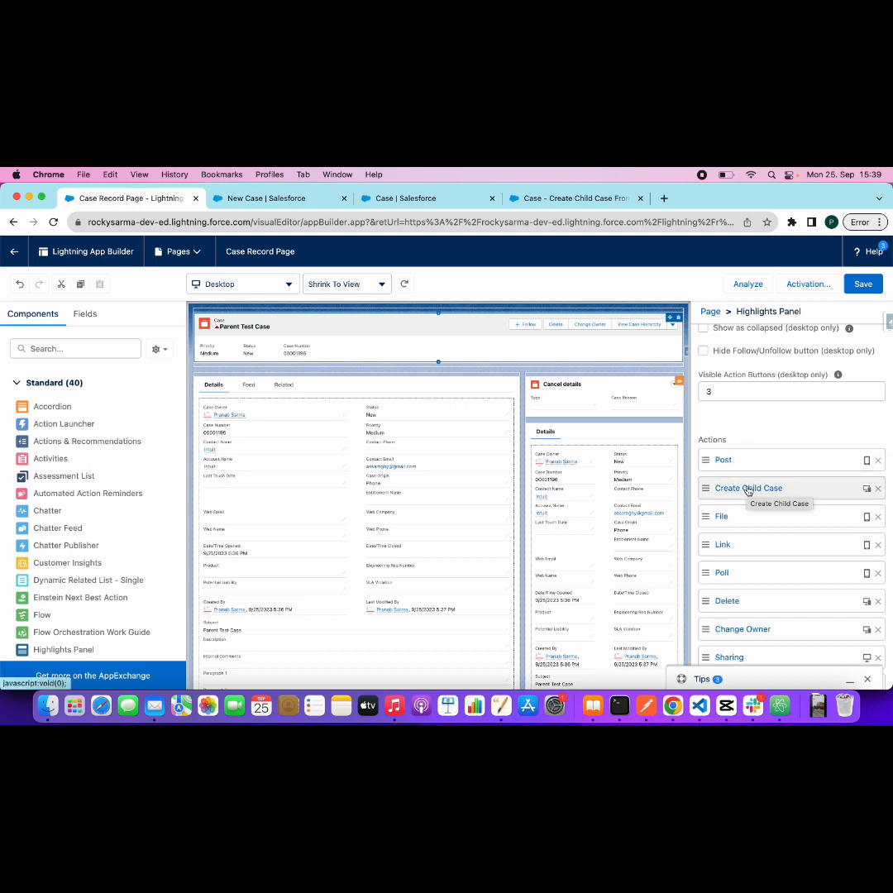
left_click(863, 285)
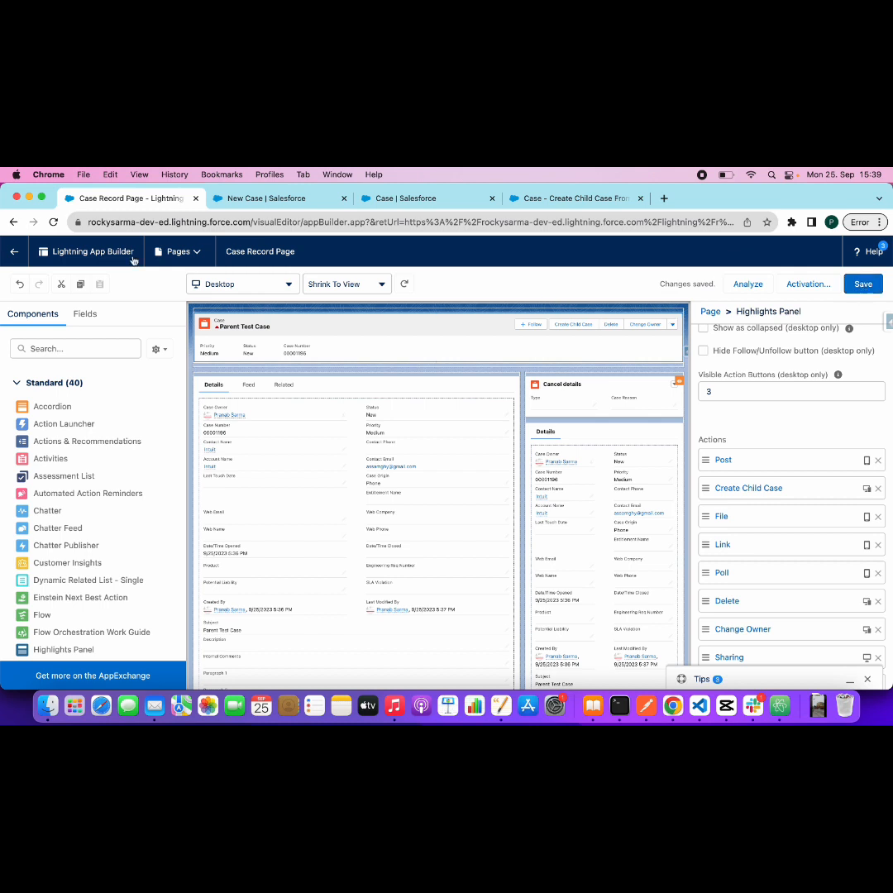
Step: Return to the Parent Test Case record and check its Related Cases before going back to the details
left_click(11, 222)
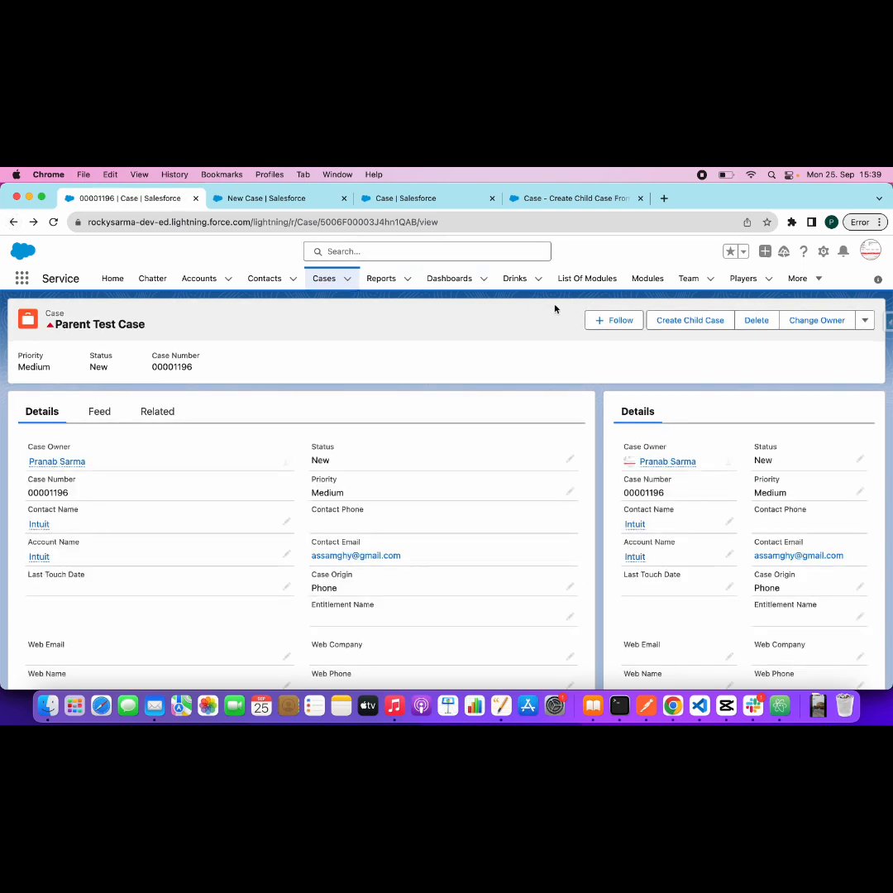
left_click(144, 416)
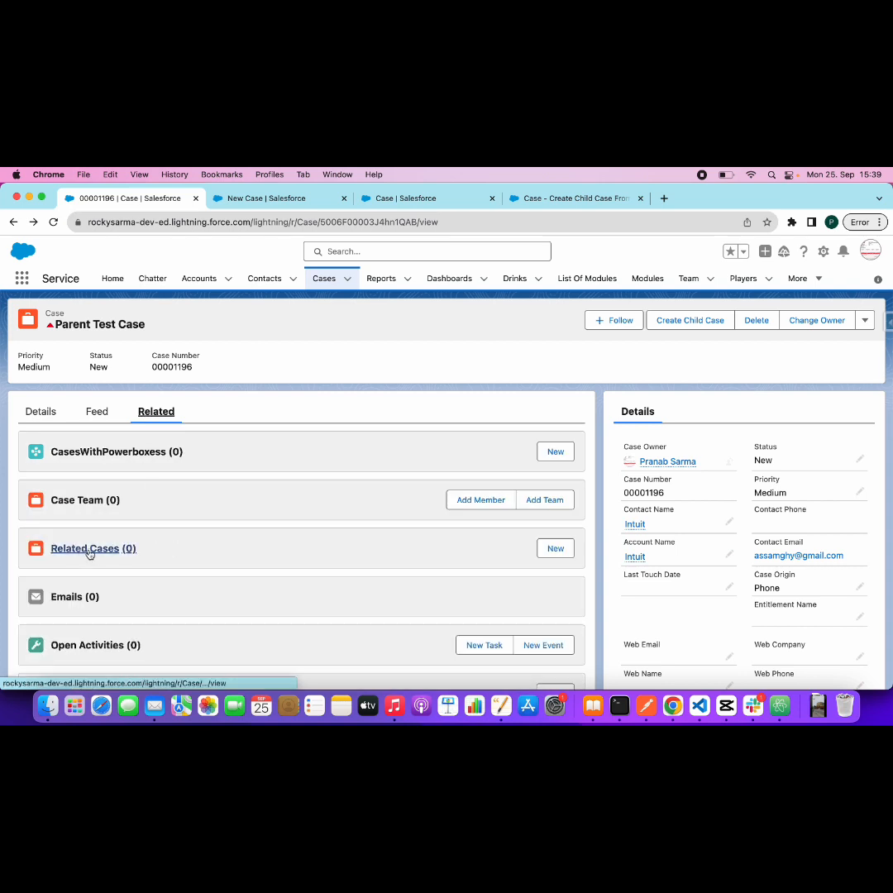
left_click(53, 417)
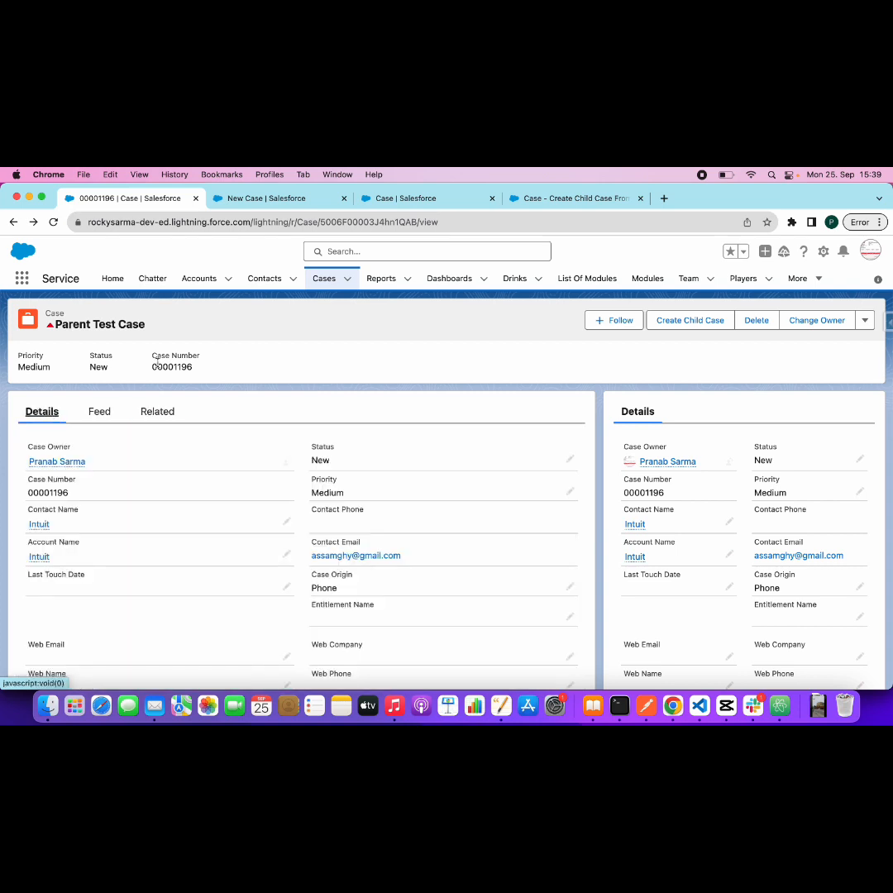
Step: Run Create Child Case on Parent Test Case with the number of child cases set to 3
left_click(695, 324)
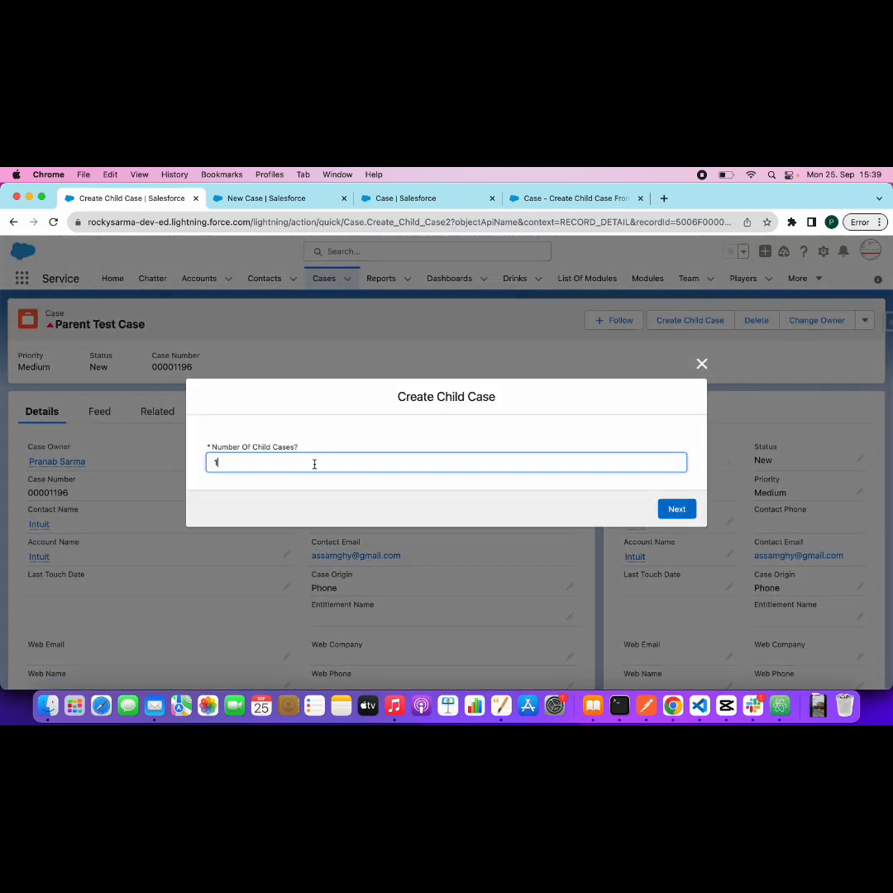
key("BackSpace")
type("3")
left_click(675, 510)
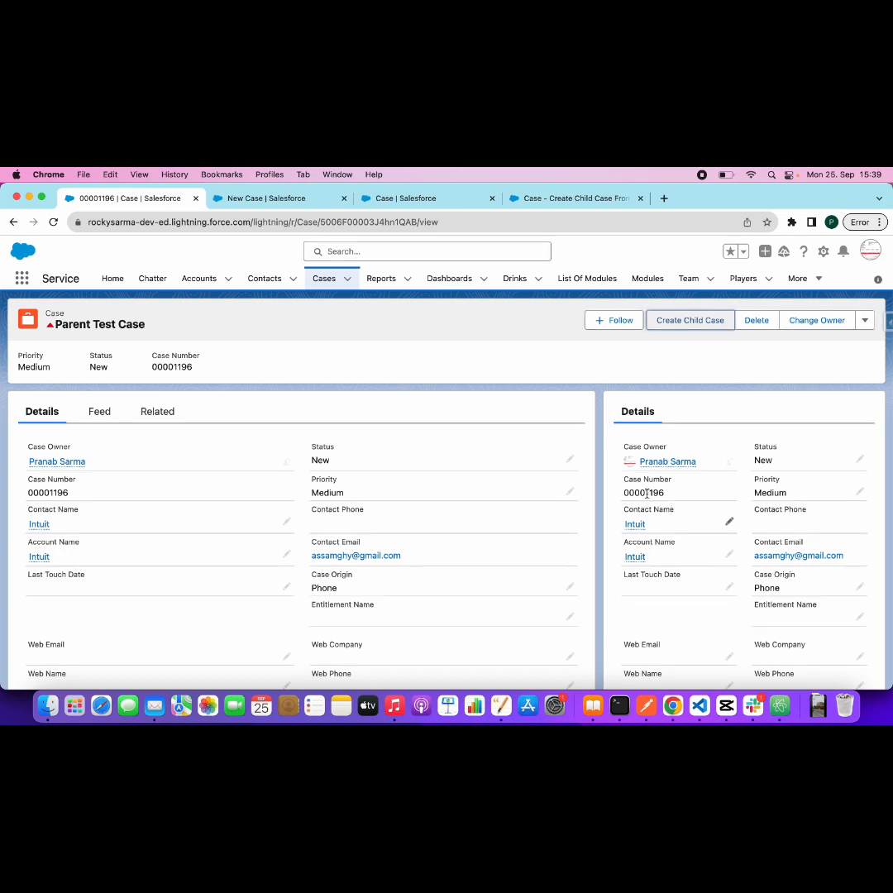
Step: Review the parent's Related Cases list, then open Child Case - 1 and check its related cases and details
left_click(163, 415)
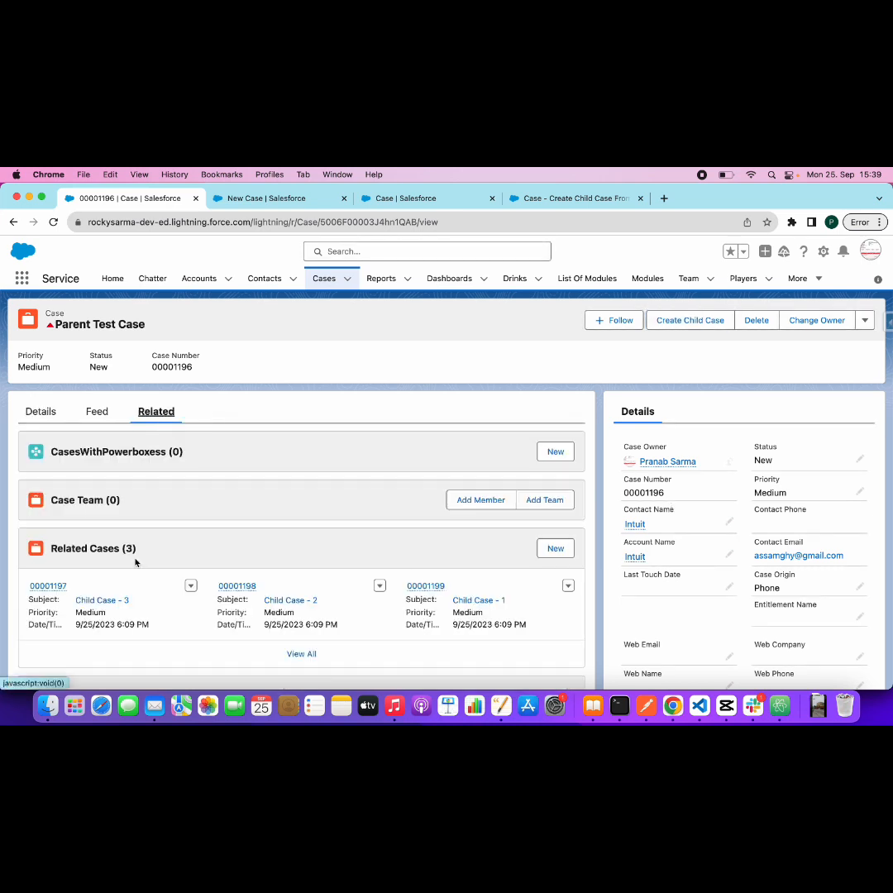
left_click(92, 549)
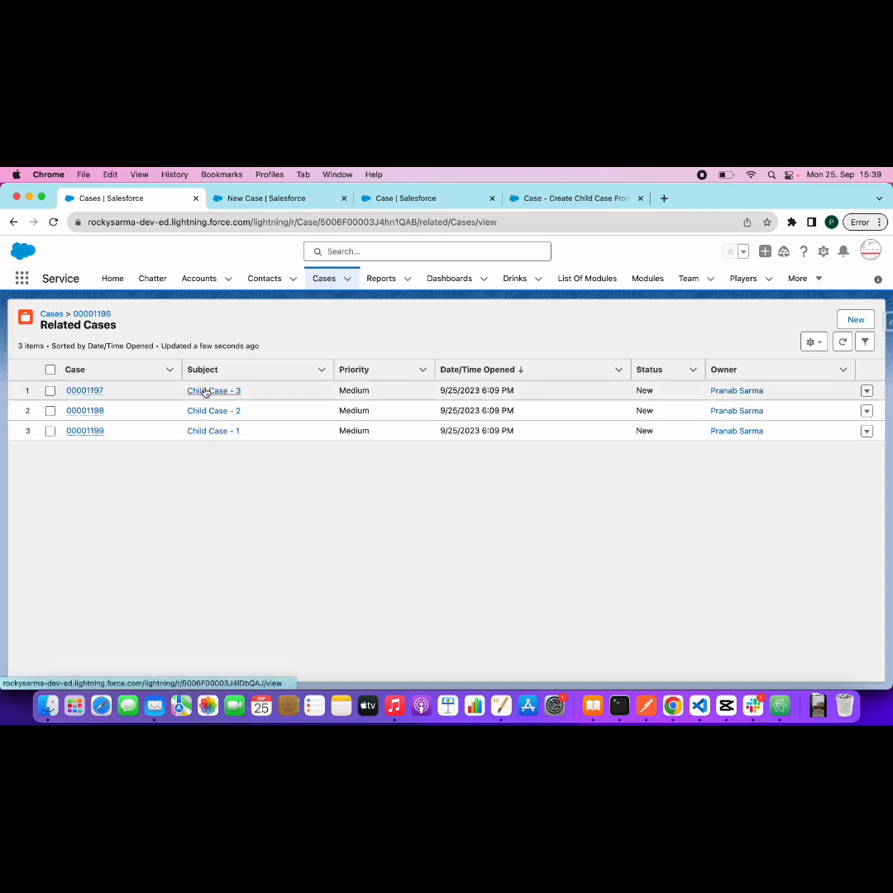
left_click(203, 431)
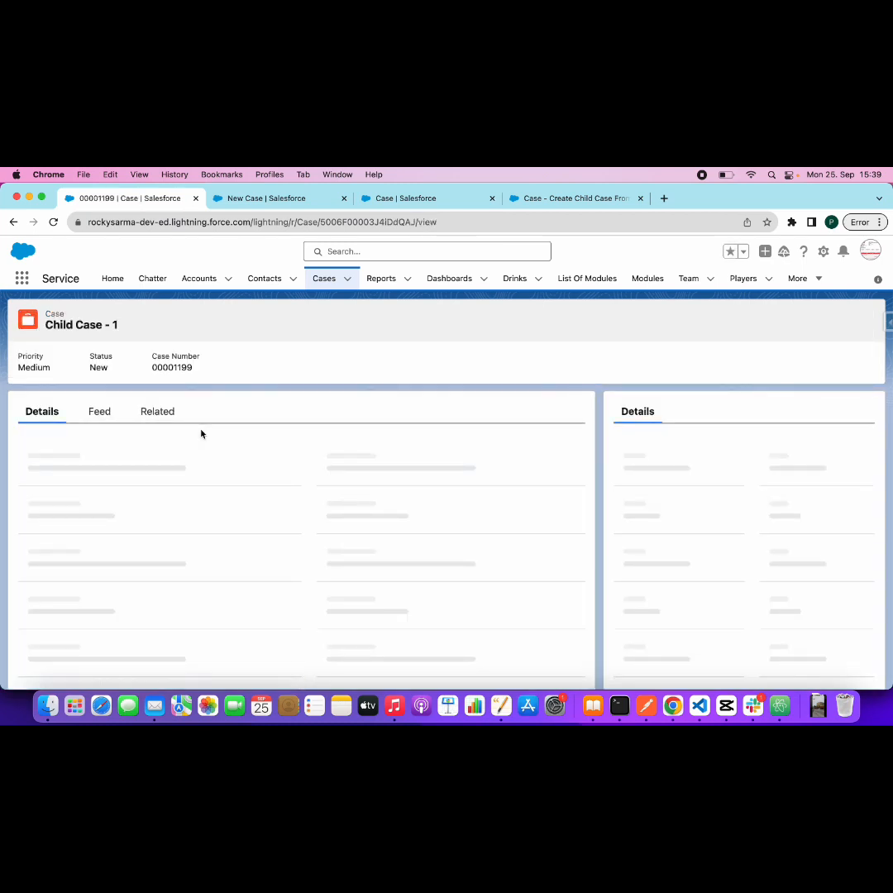
left_click(157, 413)
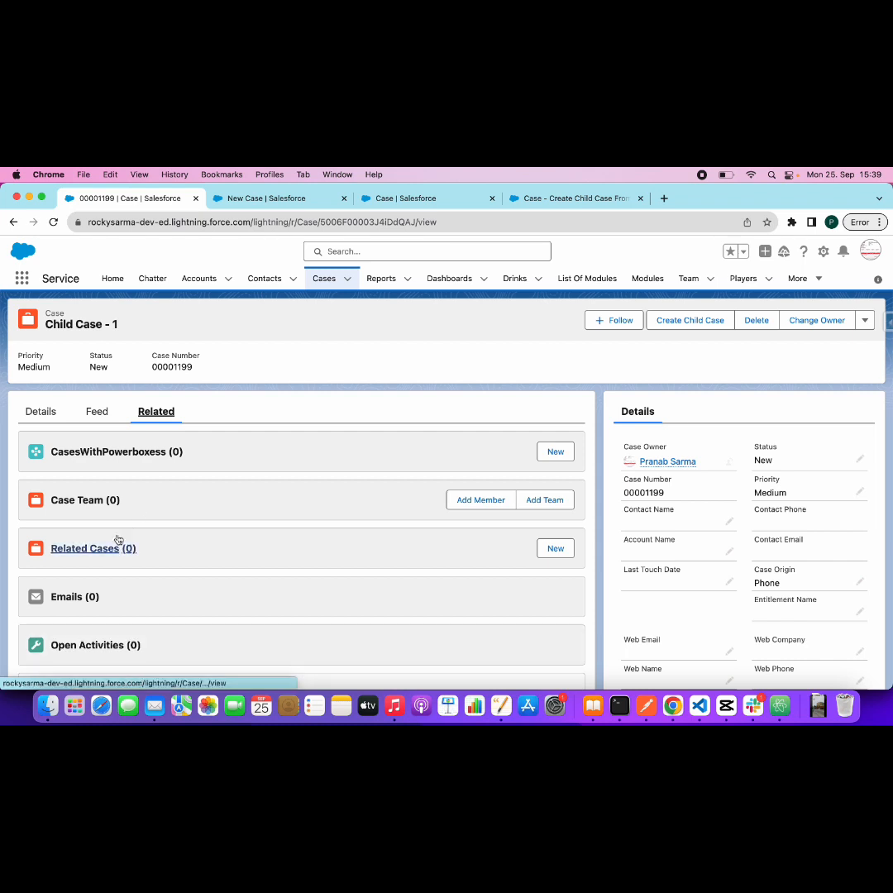
left_click(50, 411)
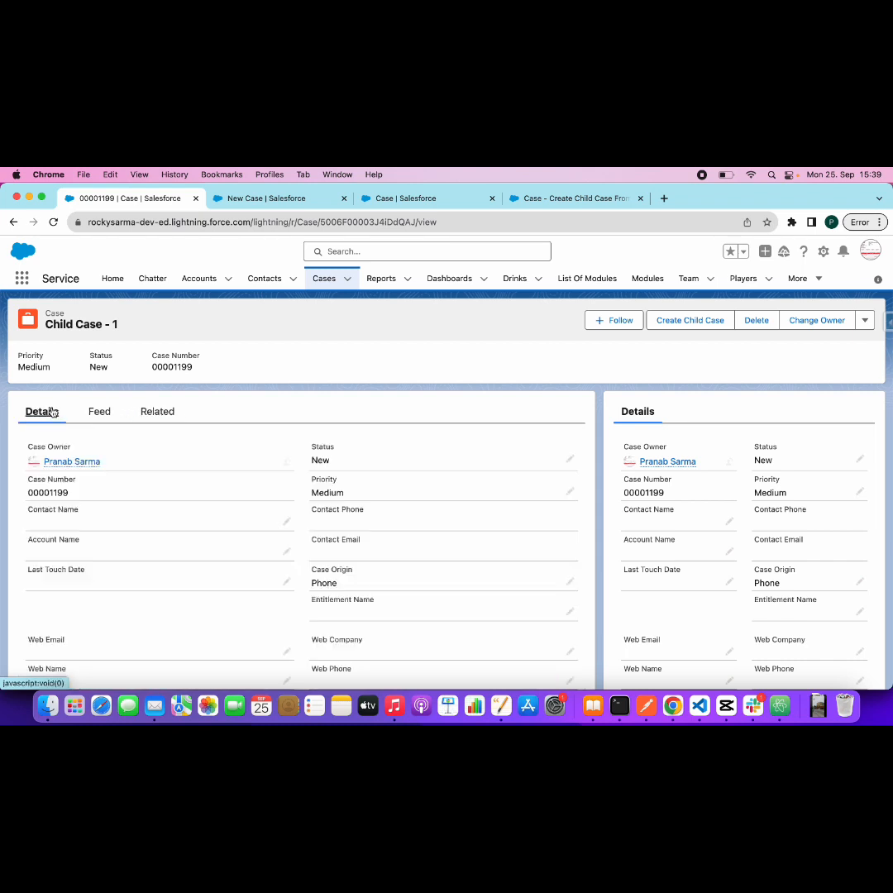
Step: Run Create Child Case on Child Case - 1 for 5 child cases and open its Related Cases list
left_click(691, 321)
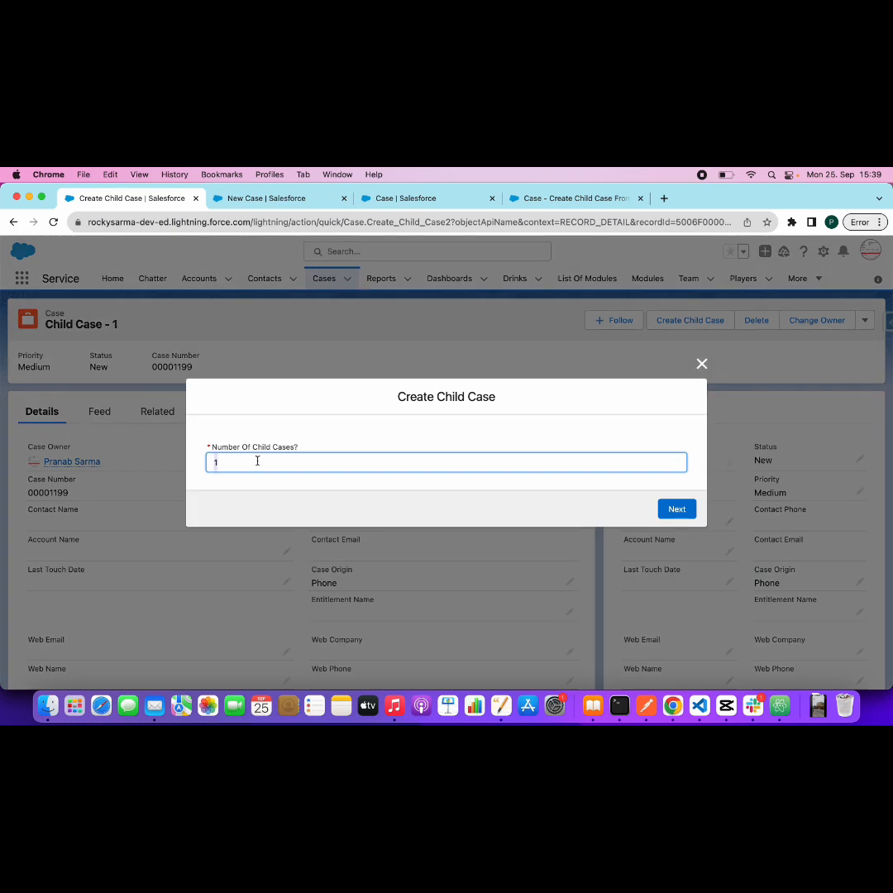
left_click(677, 510)
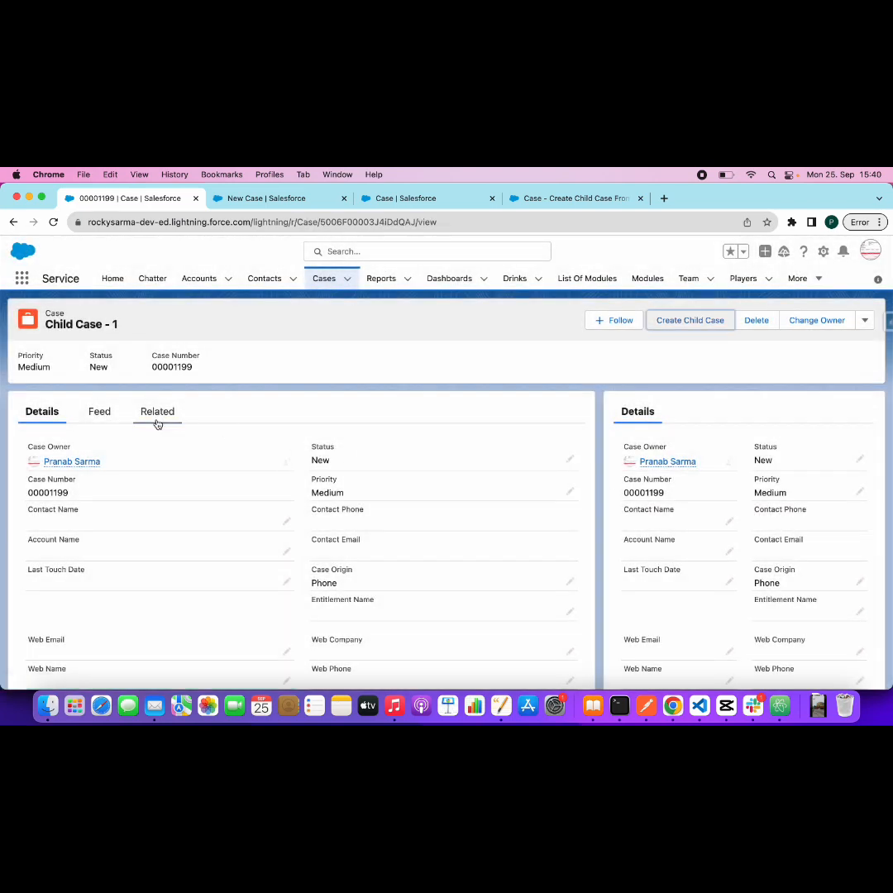
left_click(157, 417)
left_click(120, 549)
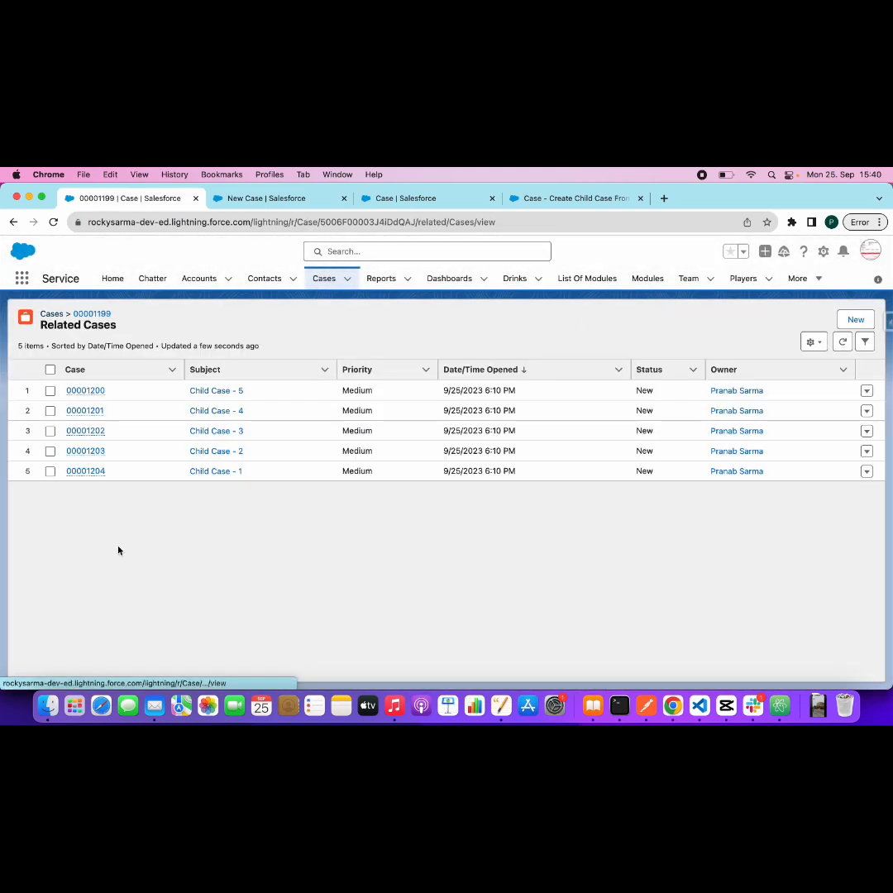